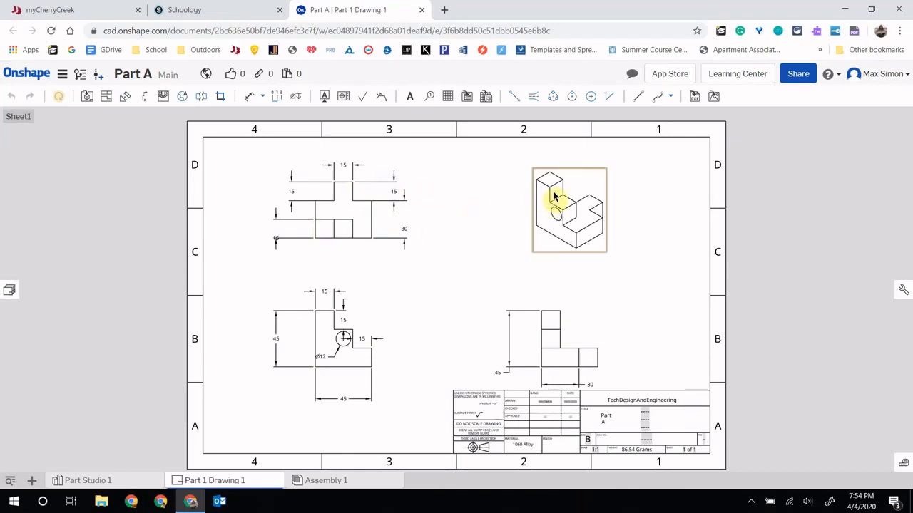
Inspect the finished Part A model from several angles and from the Top, and compare it with the drawing's top view
{"action": "left_click", "coordinate": [86, 481]}
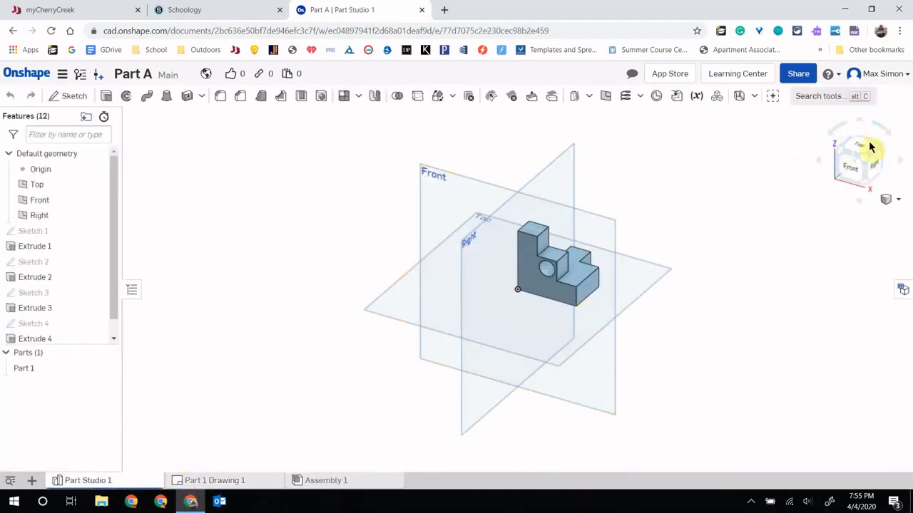
{"action": "right_click_drag", "start_coordinate": [588, 314], "coordinate": [560, 233]}
{"action": "mouse_move", "coordinate": [561, 318]}
{"action": "right_mouse_down"}
{"action": "mouse_move", "coordinate": [554, 330]}
{"action": "mouse_move", "coordinate": [581, 312]}
{"action": "mouse_move", "coordinate": [616, 312]}
{"action": "mouse_move", "coordinate": [601, 330]}
{"action": "mouse_move", "coordinate": [577, 331]}
{"action": "mouse_move", "coordinate": [546, 297]}
{"action": "mouse_move", "coordinate": [525, 238]}
{"action": "mouse_move", "coordinate": [501, 227]}
{"action": "mouse_move", "coordinate": [444, 231]}
{"action": "mouse_move", "coordinate": [411, 255]}
{"action": "mouse_move", "coordinate": [397, 292]}
{"action": "mouse_move", "coordinate": [404, 312]}
{"action": "mouse_move", "coordinate": [438, 259]}
{"action": "mouse_move", "coordinate": [469, 247]}
{"action": "mouse_move", "coordinate": [497, 246]}
{"action": "mouse_move", "coordinate": [525, 278]}
{"action": "mouse_move", "coordinate": [478, 309]}
{"action": "mouse_move", "coordinate": [428, 273]}
{"action": "mouse_move", "coordinate": [509, 197]}
{"action": "right_mouse_up"}
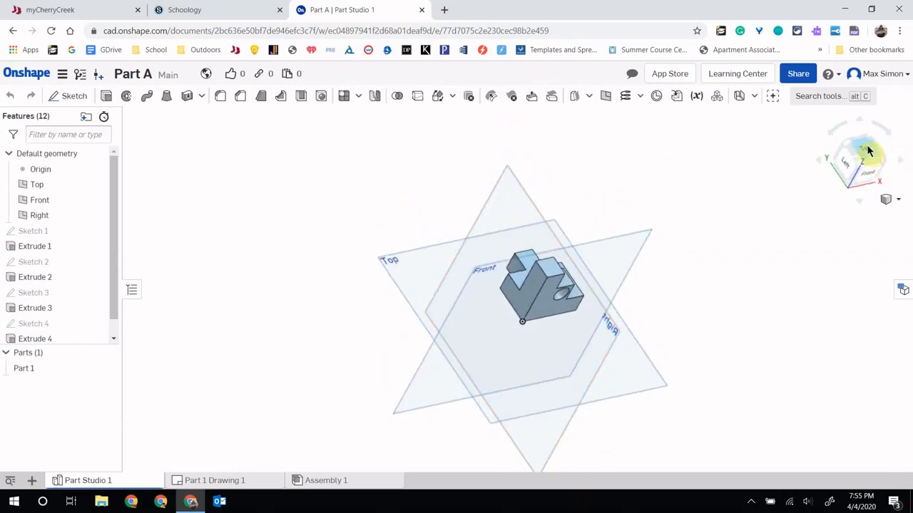
{"action": "left_click", "coordinate": [868, 151]}
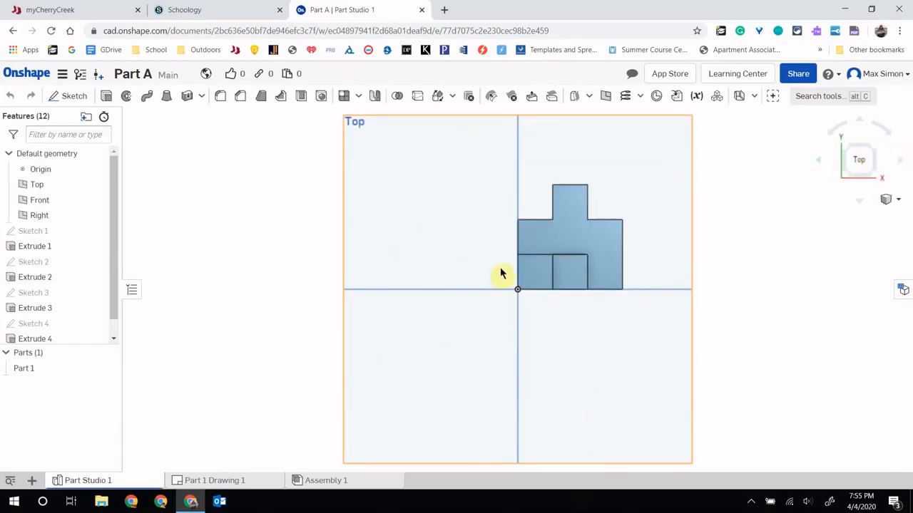
{"action": "left_click", "coordinate": [192, 485]}
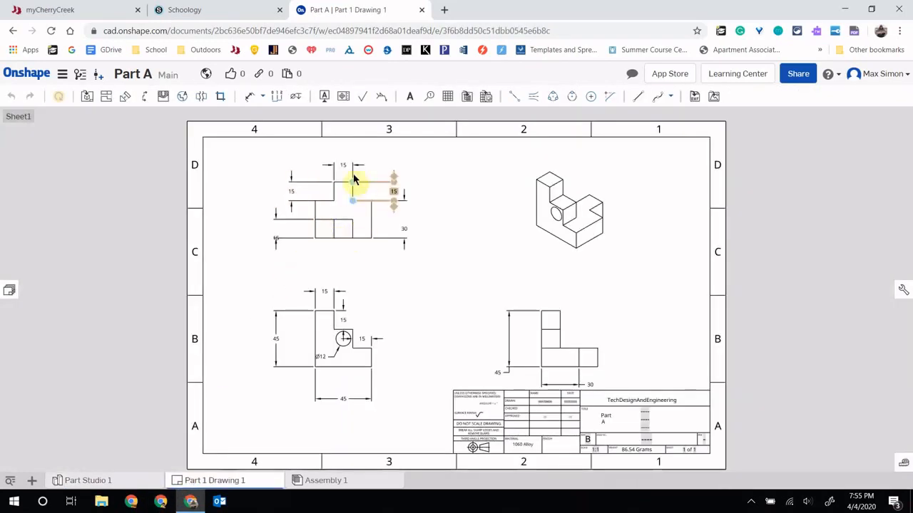
Examine how the model's stepped levels appear from the front and from the Top, checking the outline against the drawing
{"action": "left_click", "coordinate": [125, 482]}
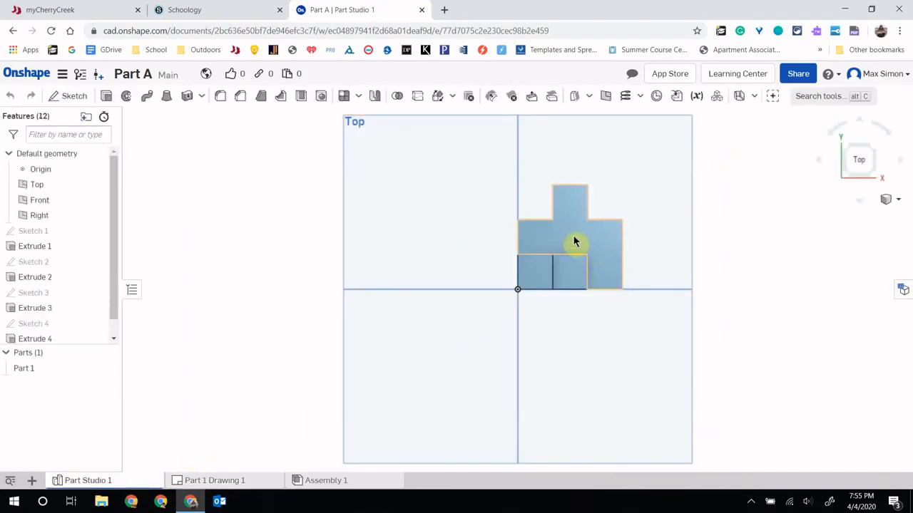
{"action": "right_click_drag", "start_coordinate": [629, 362], "coordinate": [630, 302]}
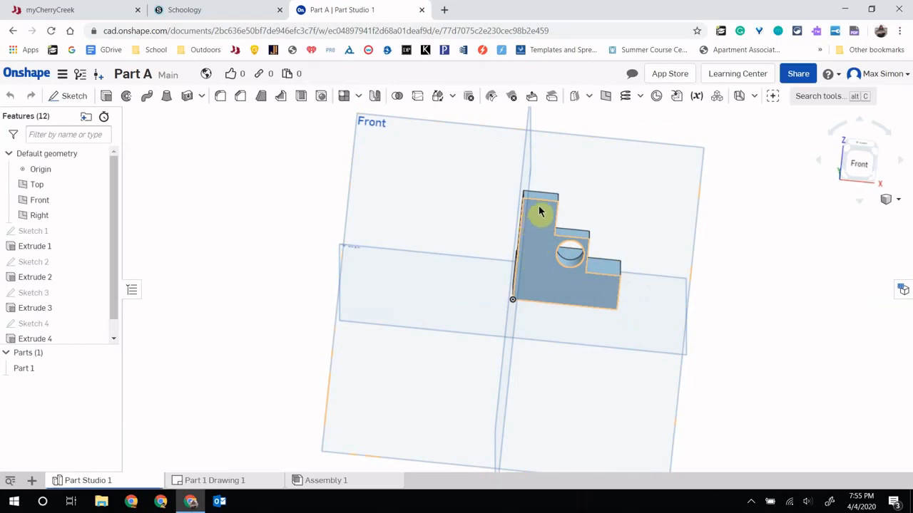
{"action": "left_click", "coordinate": [859, 148]}
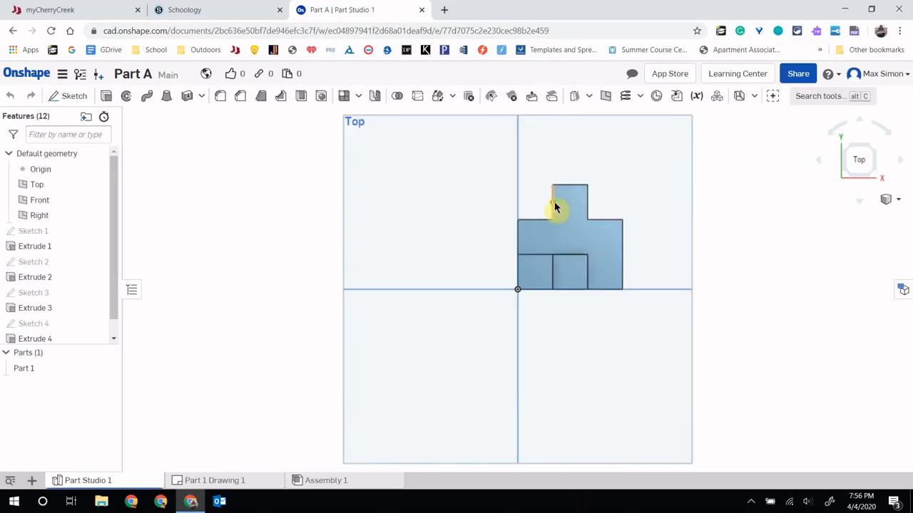
{"action": "left_click", "coordinate": [246, 479]}
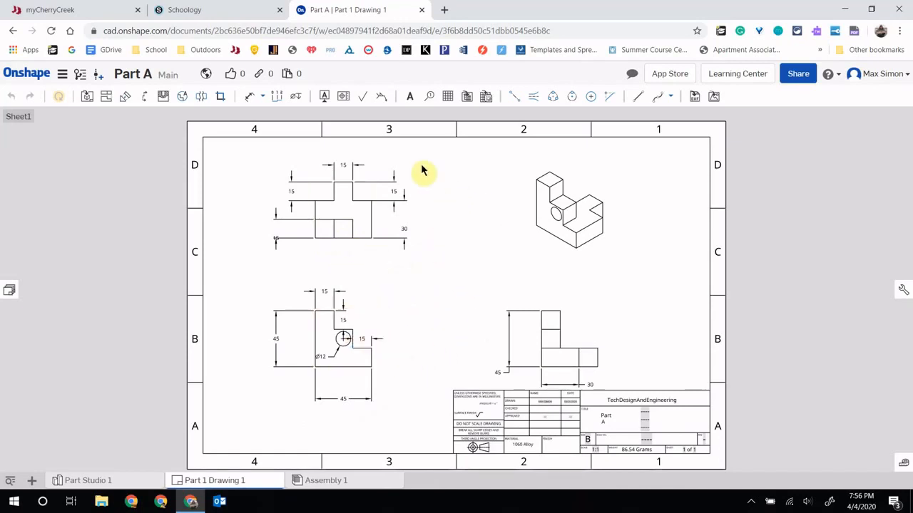
{"action": "left_click", "coordinate": [62, 482]}
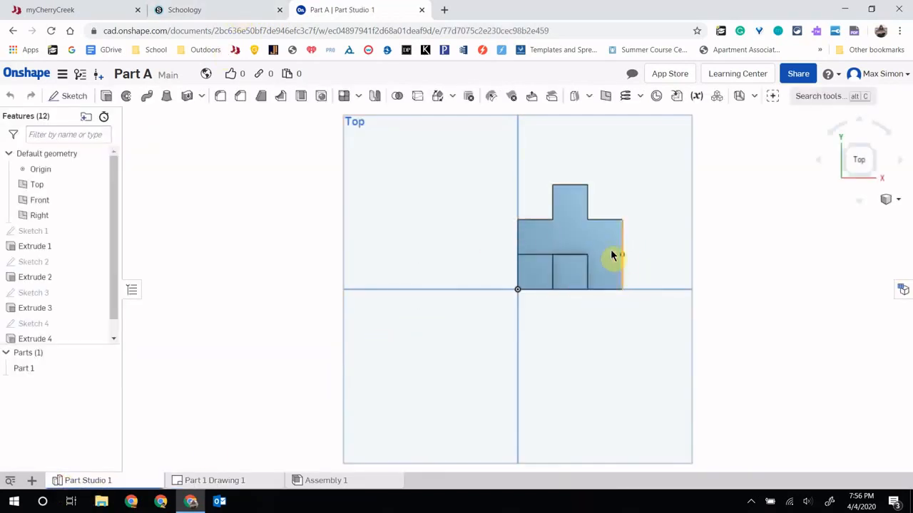
Check the view orientation options of the drawing view containing the Ø12 hole without changing them
{"action": "left_click", "coordinate": [202, 481]}
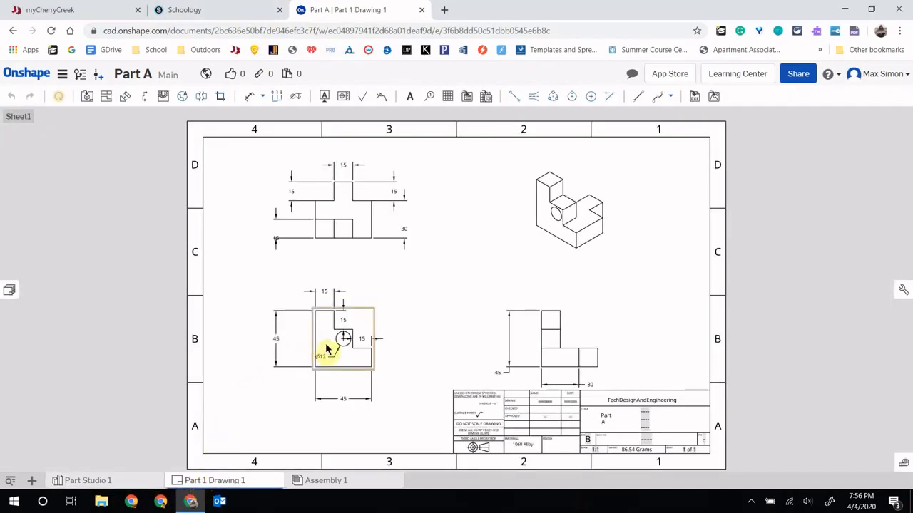
{"action": "right_click", "coordinate": [342, 354]}
{"action": "mouse_move", "coordinate": [391, 209]}
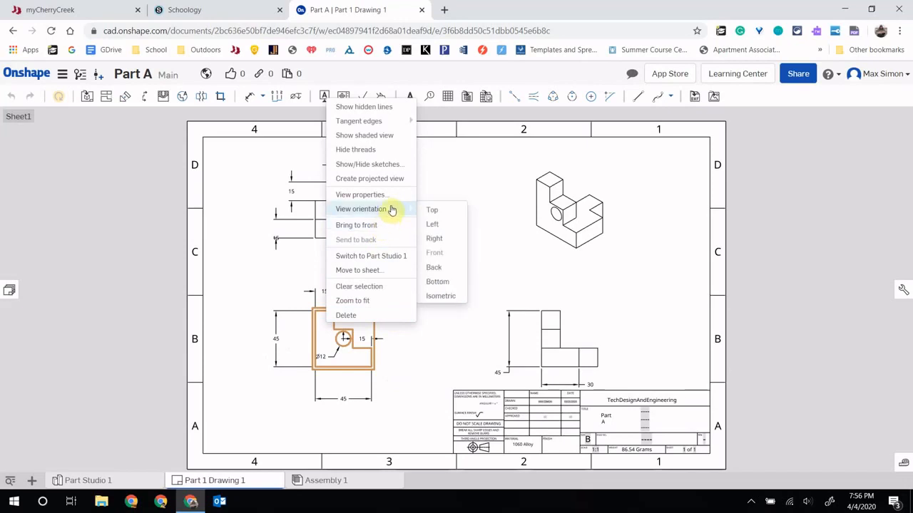
{"action": "left_click", "coordinate": [478, 273]}
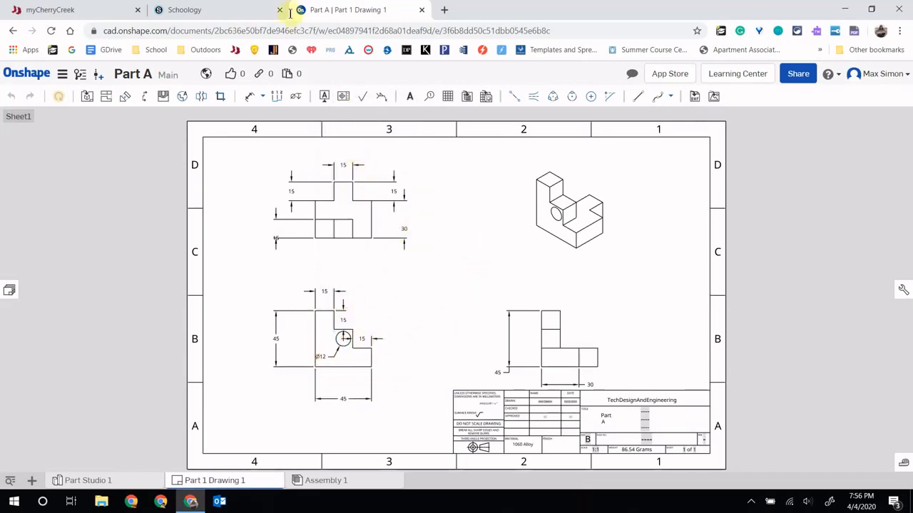
Rotate the model to its Front view and examine the stepped profile with the hole
{"action": "left_click", "coordinate": [133, 481]}
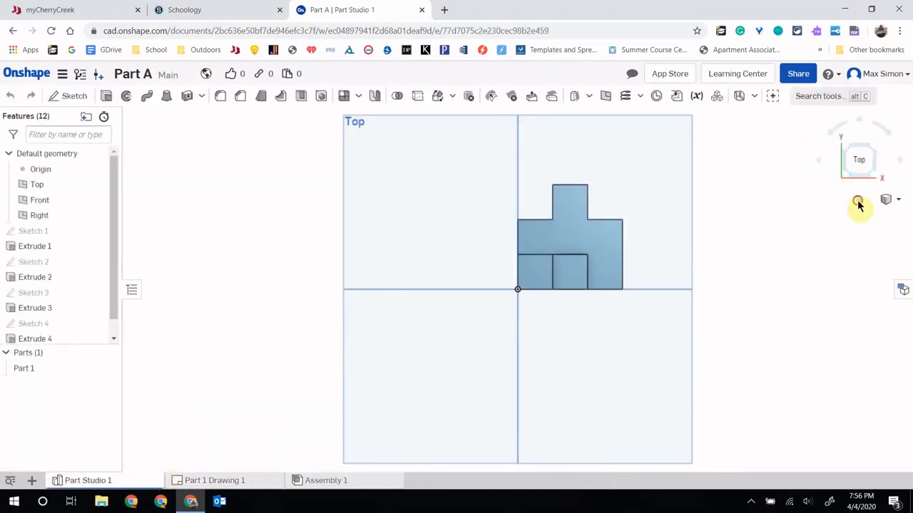
{"action": "left_click", "coordinate": [857, 205]}
{"action": "left_click", "coordinate": [857, 205]}
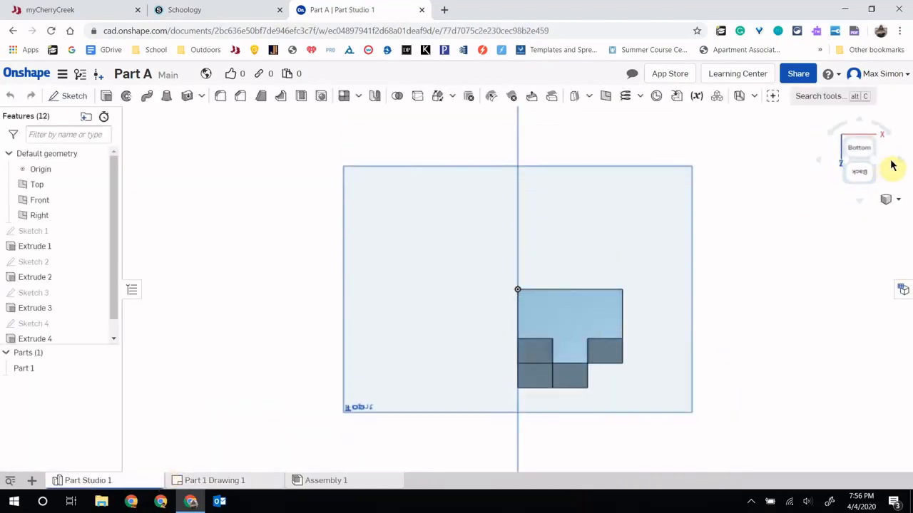
{"action": "left_click_drag", "start_coordinate": [891, 165], "coordinate": [864, 166]}
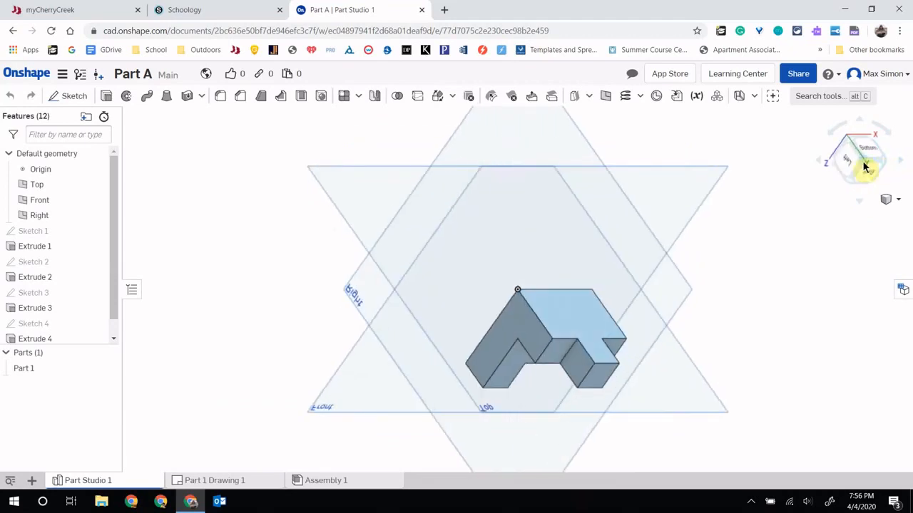
{"action": "left_click", "coordinate": [815, 163]}
{"action": "left_click", "coordinate": [816, 163]}
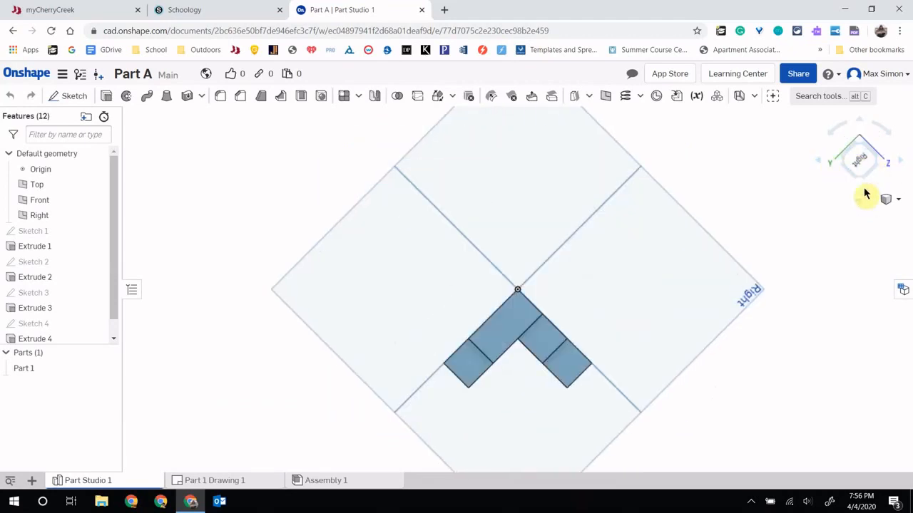
{"action": "left_click_drag", "start_coordinate": [865, 194], "coordinate": [849, 145]}
{"action": "left_click", "coordinate": [860, 152]}
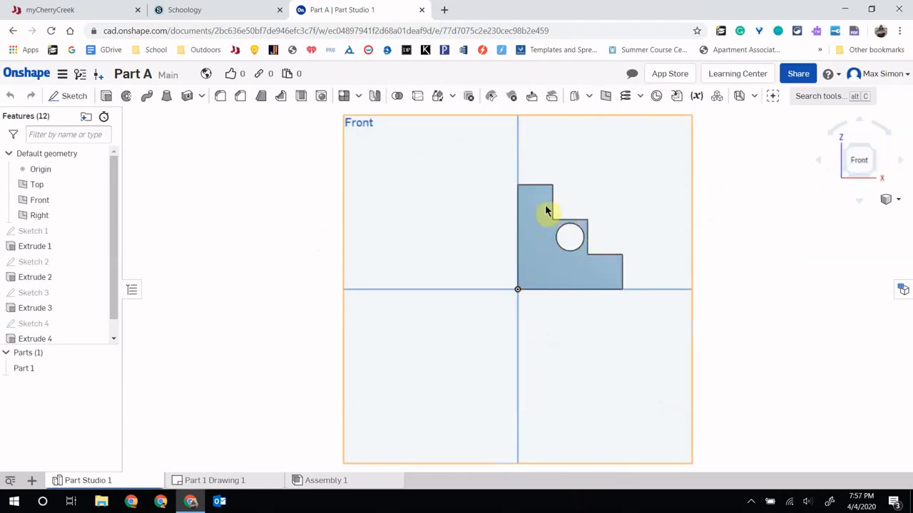
{"action": "mouse_move", "coordinate": [525, 332]}
{"action": "right_mouse_down"}
{"action": "mouse_move", "coordinate": [403, 326]}
{"action": "mouse_move", "coordinate": [599, 342]}
{"action": "mouse_move", "coordinate": [558, 338]}
{"action": "mouse_move", "coordinate": [525, 353]}
{"action": "mouse_move", "coordinate": [528, 319]}
{"action": "right_mouse_up"}
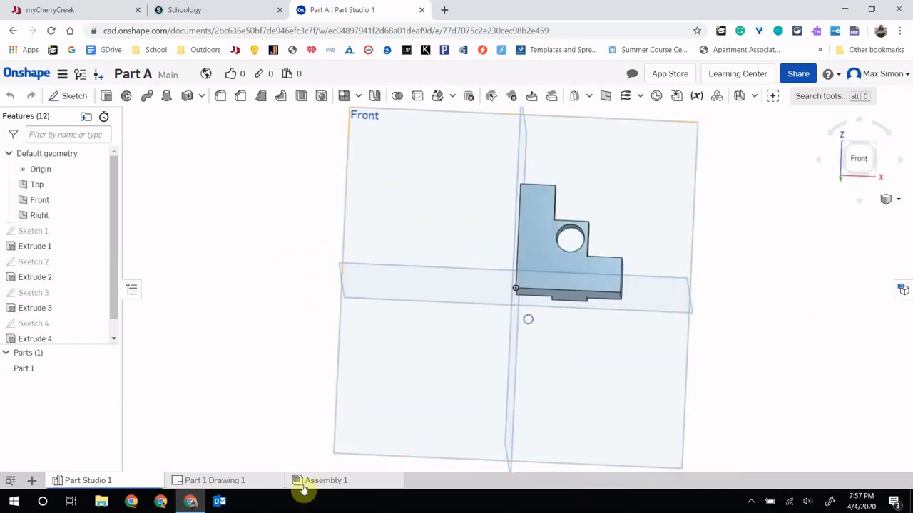
Check the view orientation options of the L-shaped side view in the drawing without changing them
{"action": "left_click", "coordinate": [221, 482]}
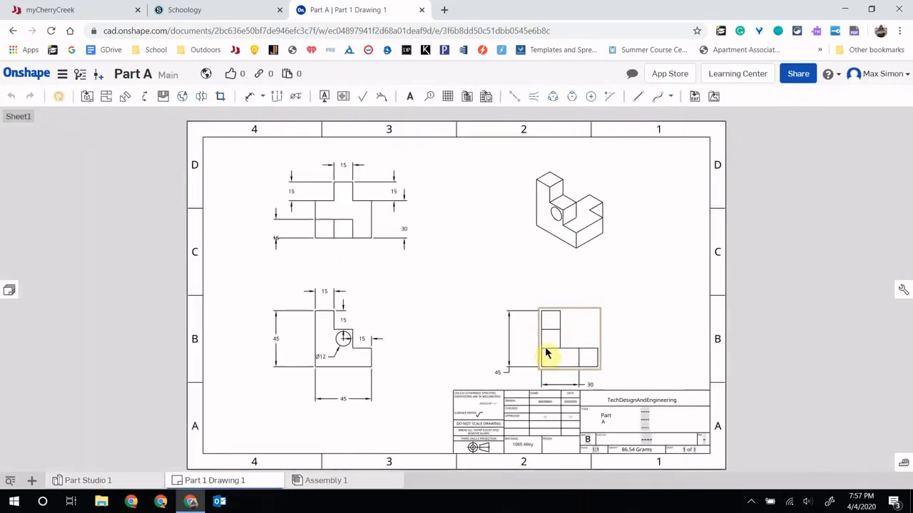
{"action": "right_click", "coordinate": [547, 354]}
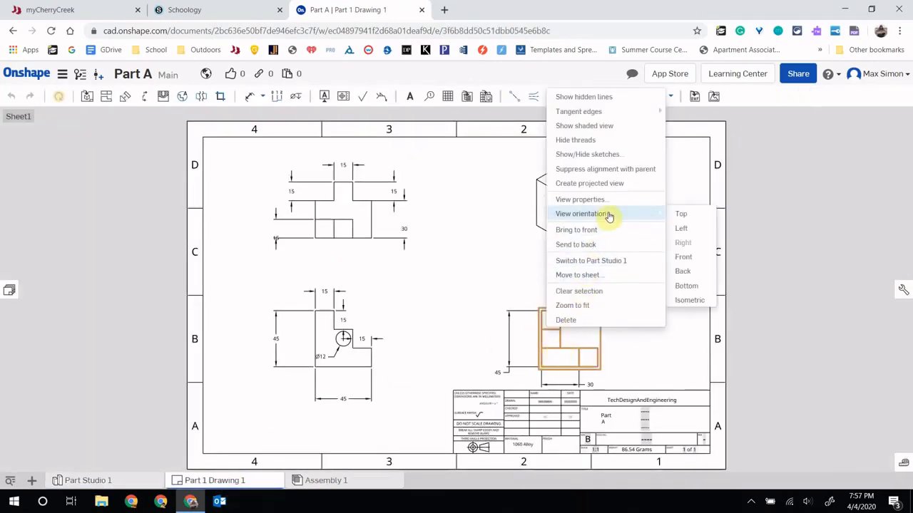
{"action": "mouse_move", "coordinate": [627, 221]}
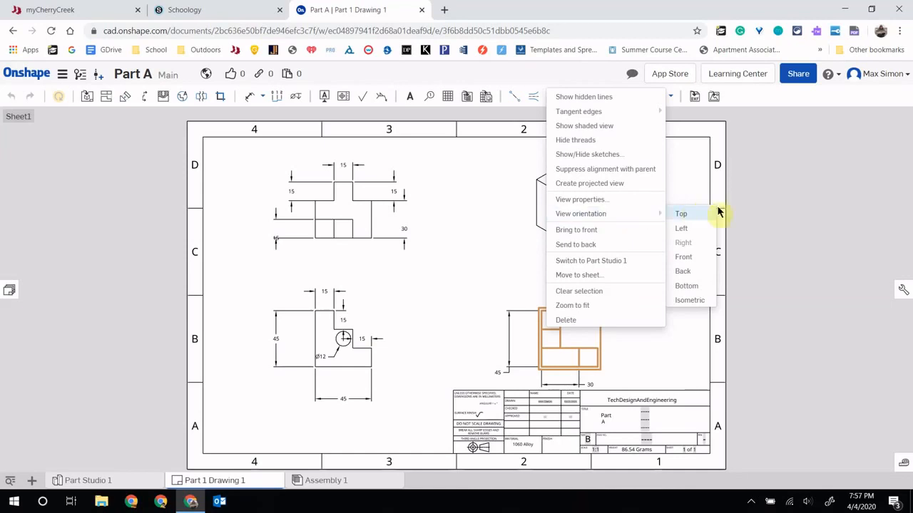
{"action": "left_click", "coordinate": [754, 208]}
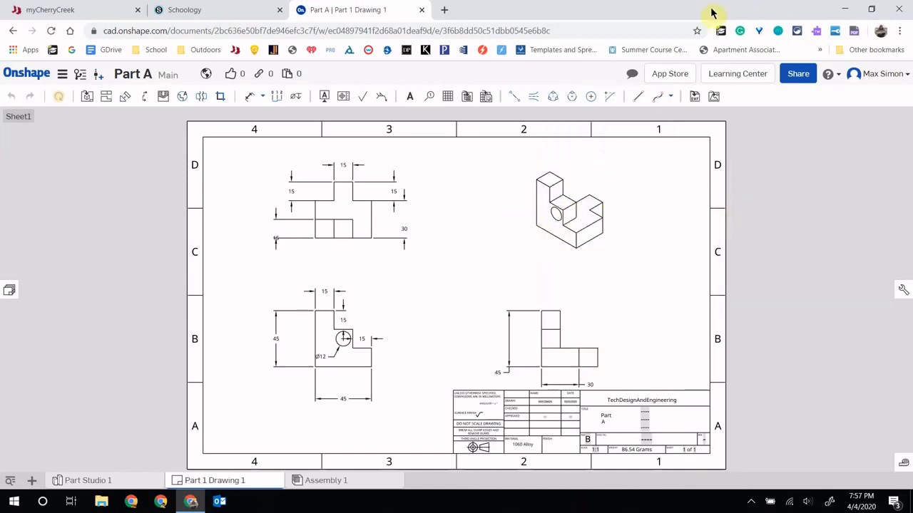
Orient the model to its Right view and inspect the L-shaped side profile
{"action": "left_click", "coordinate": [67, 480]}
{"action": "left_click_drag", "start_coordinate": [824, 187], "coordinate": [869, 162]}
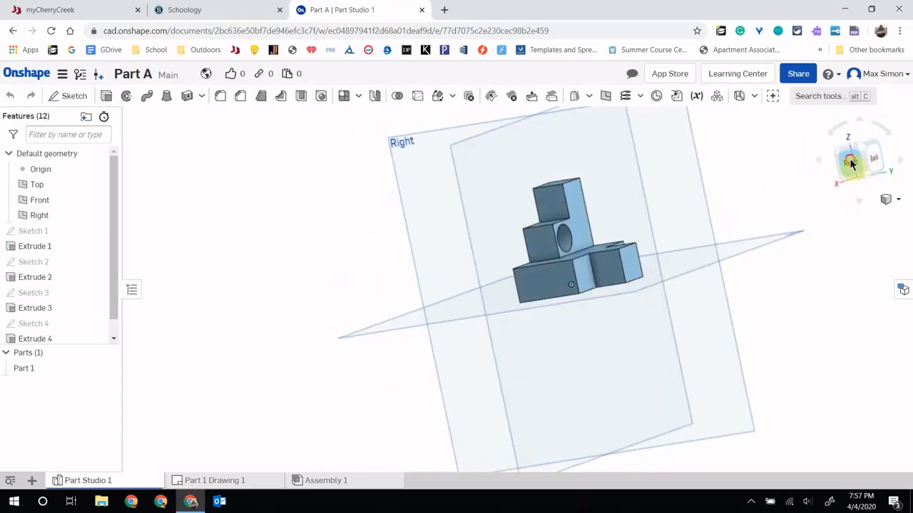
{"action": "left_click", "coordinate": [850, 164]}
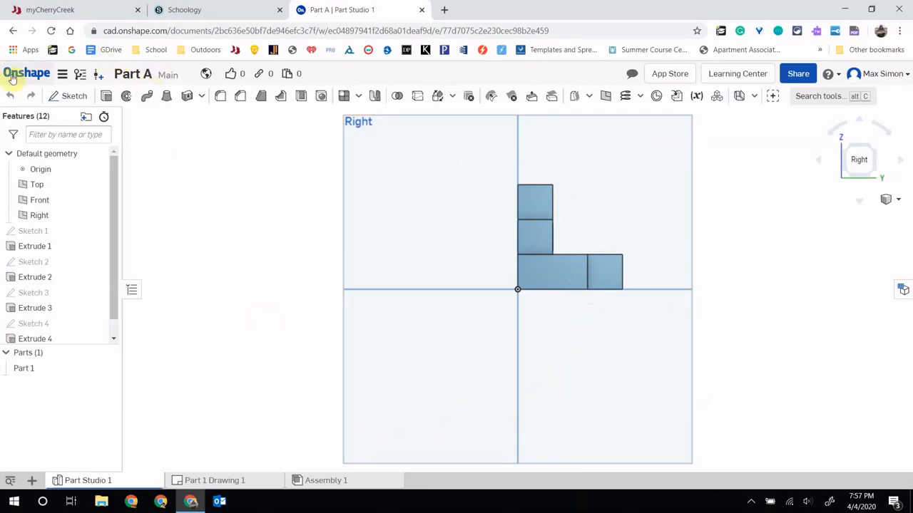
{"action": "right_click_drag", "start_coordinate": [697, 363], "coordinate": [558, 262]}
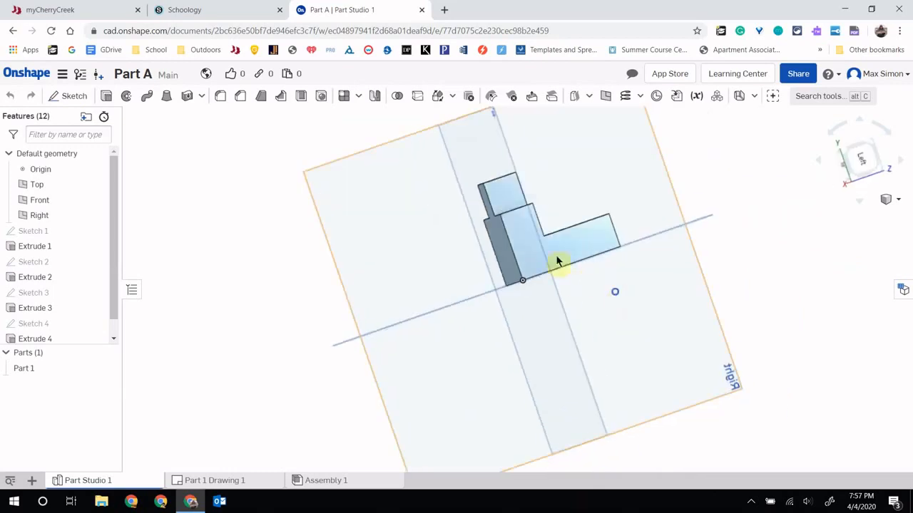
Create a new public document named Part A and start a new sketch in its part studio
{"action": "left_click", "coordinate": [23, 74]}
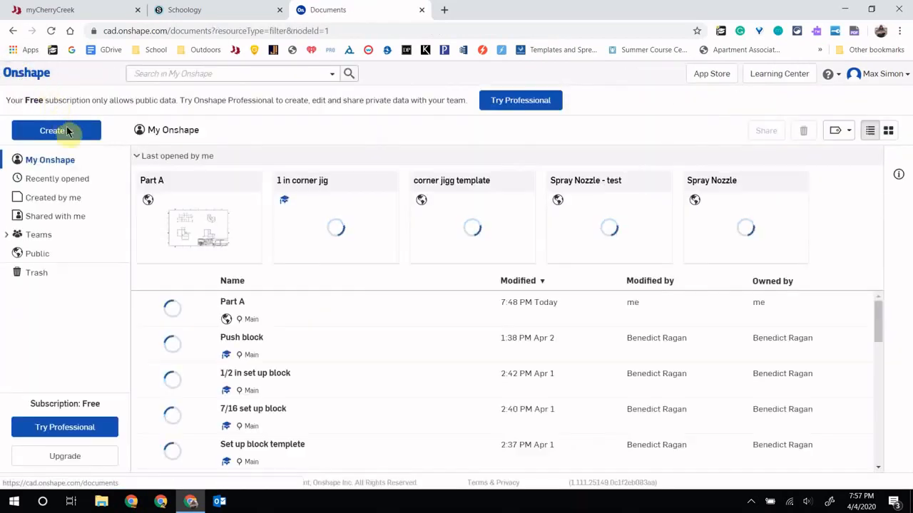
{"action": "left_click", "coordinate": [65, 131]}
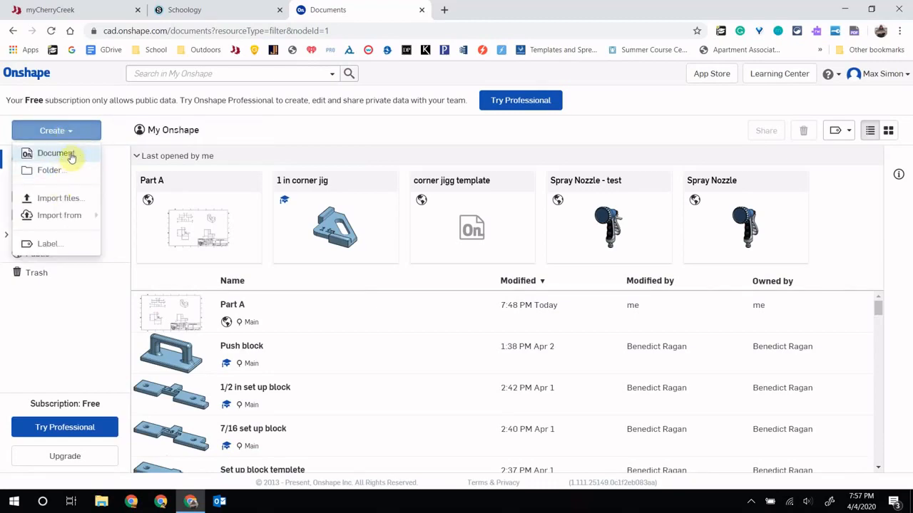
{"action": "left_click", "coordinate": [70, 155]}
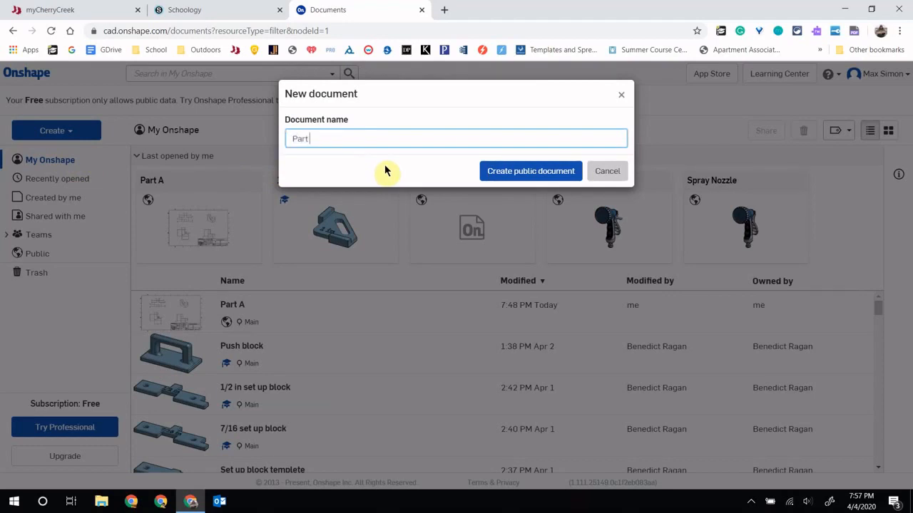
{"action": "left_click", "coordinate": [546, 172]}
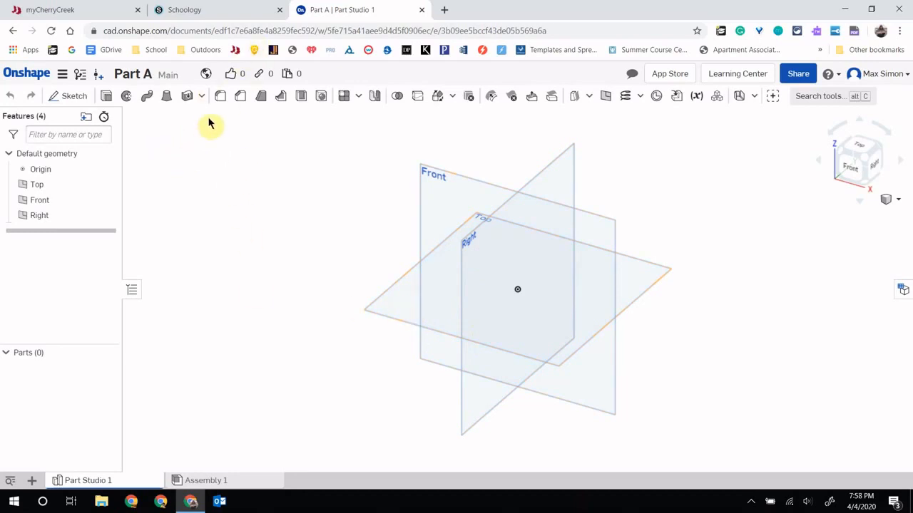
{"action": "left_click", "coordinate": [57, 97]}
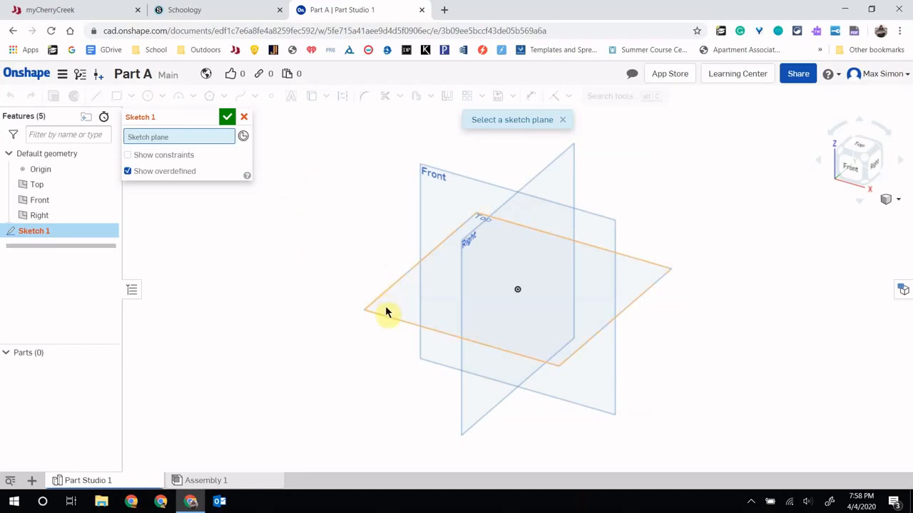
Open the finished Part A document, highlight Sketch 1 to examine its plane and profile, and return to the documents list
{"action": "left_click", "coordinate": [63, 75]}
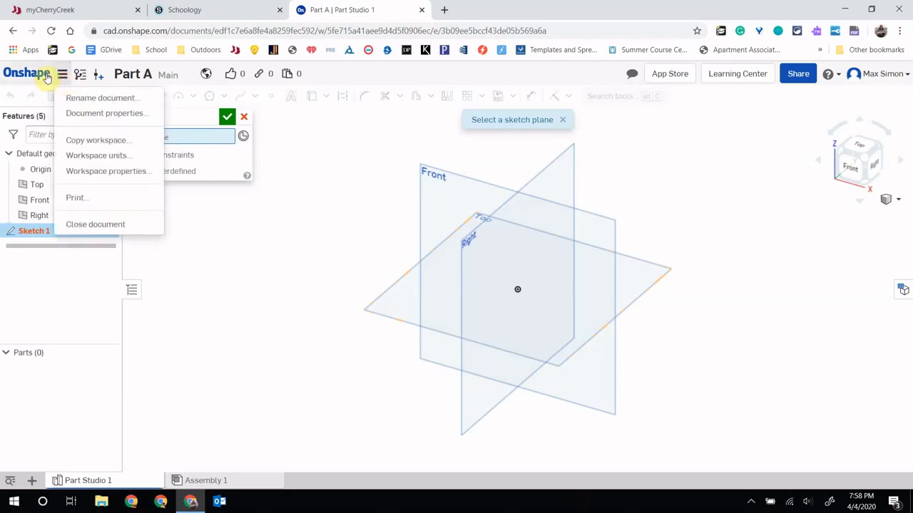
{"action": "left_click", "coordinate": [39, 73]}
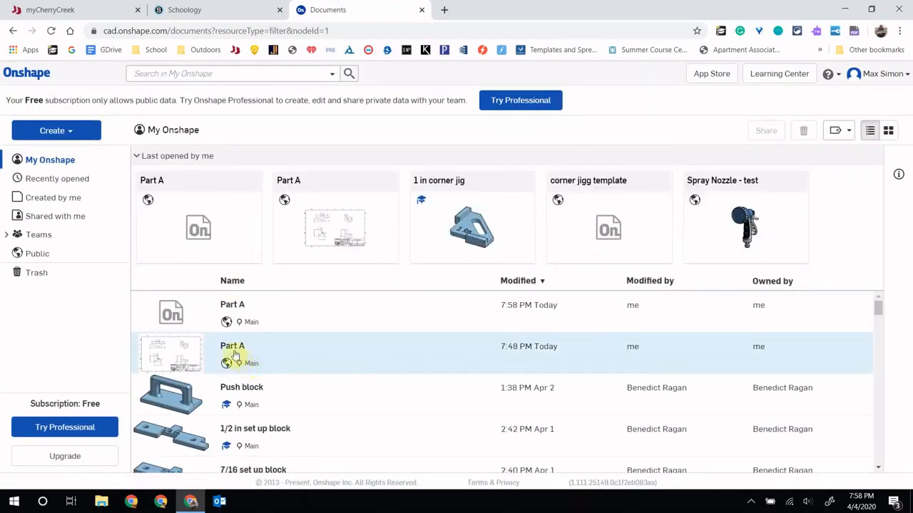
{"action": "left_click", "coordinate": [235, 349]}
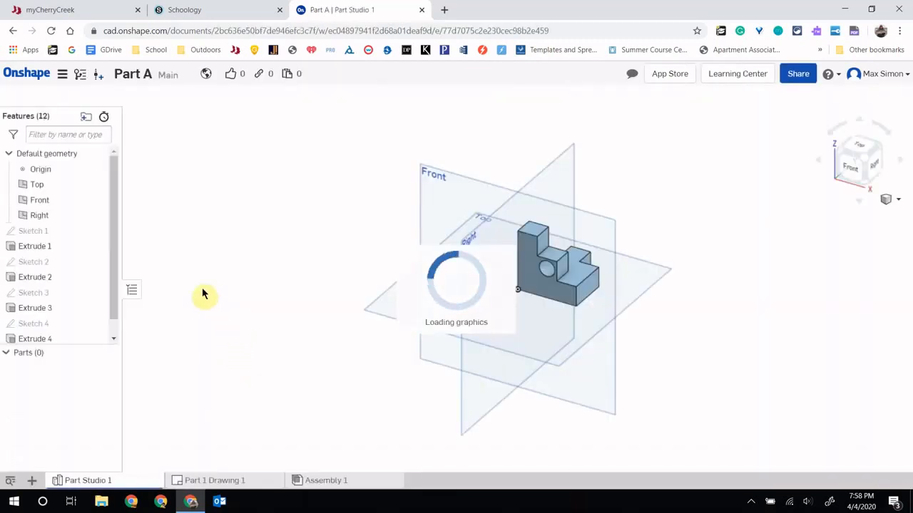
{"action": "left_click", "coordinate": [35, 234]}
{"action": "mouse_move", "coordinate": [738, 314]}
{"action": "right_mouse_down"}
{"action": "mouse_move", "coordinate": [692, 310]}
{"action": "mouse_move", "coordinate": [721, 304]}
{"action": "right_mouse_up"}
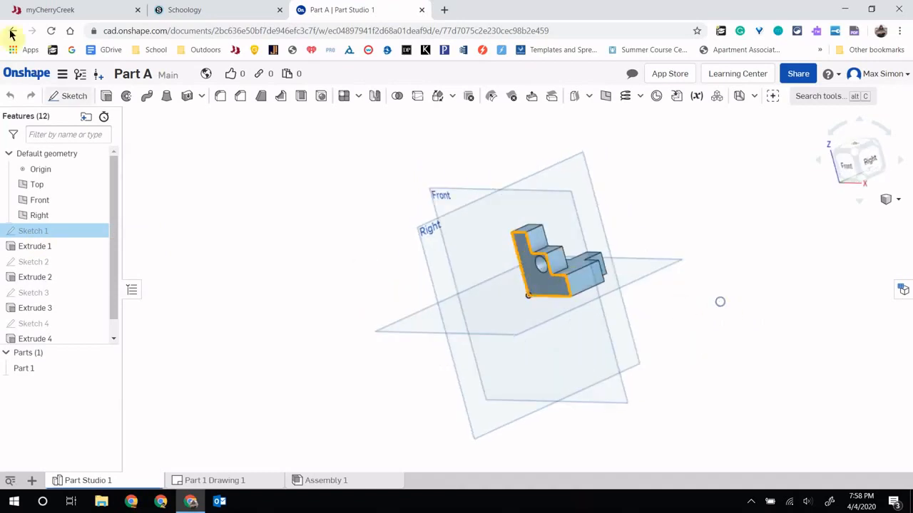
{"action": "left_click", "coordinate": [33, 81]}
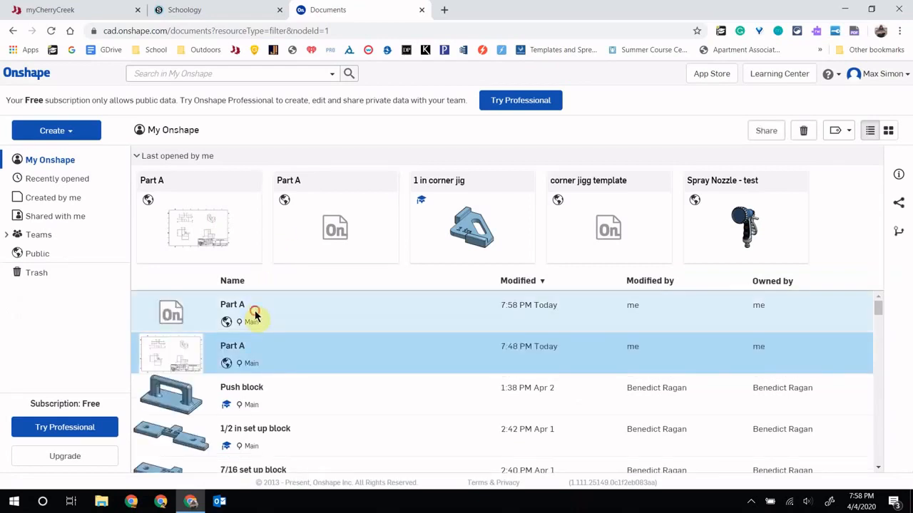
Open the new, empty Part A document and place Sketch 1 on the Front plane
{"action": "left_click", "coordinate": [256, 315]}
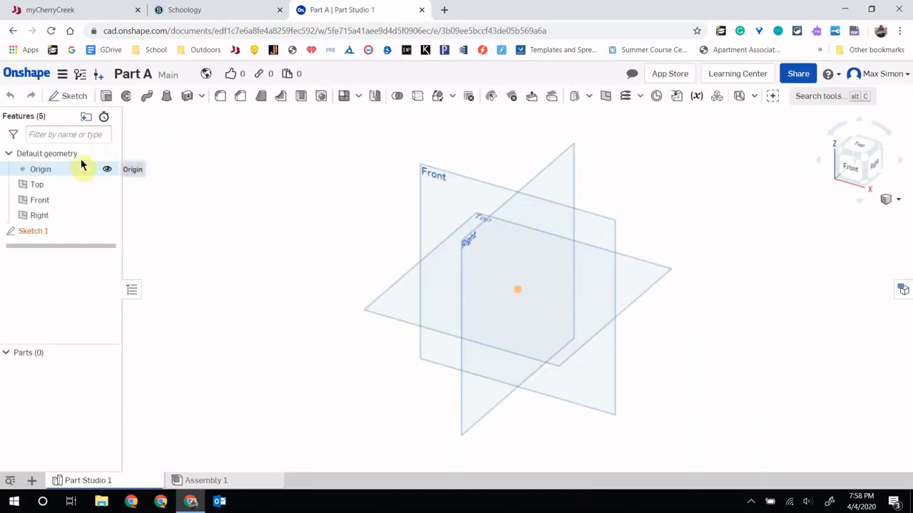
{"action": "double_click", "coordinate": [32, 231]}
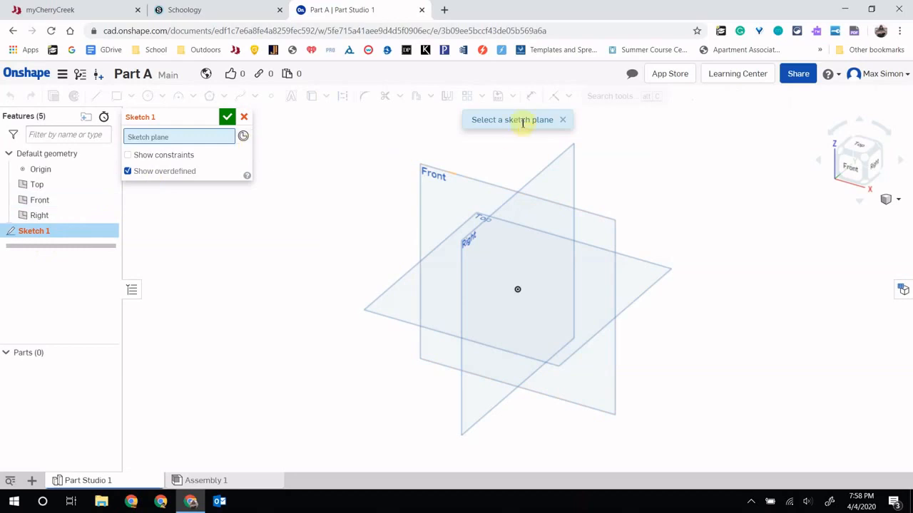
{"action": "left_click", "coordinate": [452, 184]}
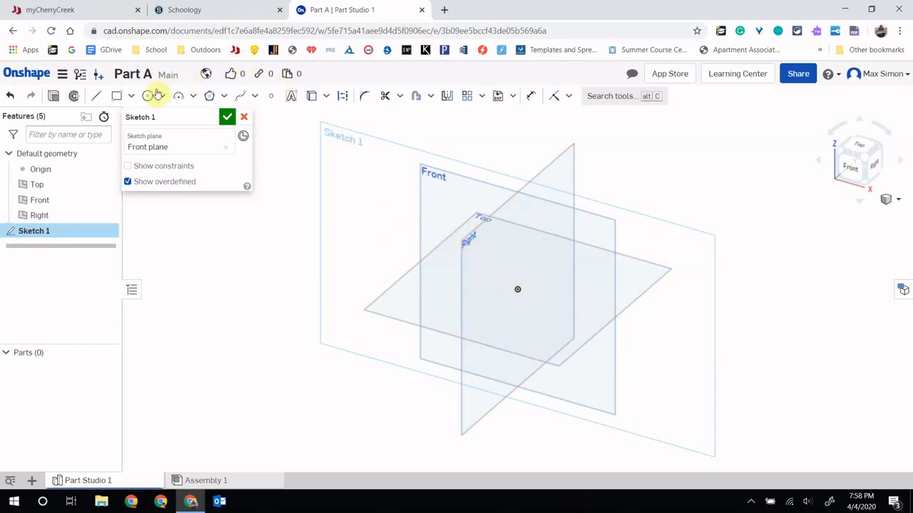
Sketch a horizontal line about 1.6 in long running right from the origin
{"action": "left_click", "coordinate": [98, 98]}
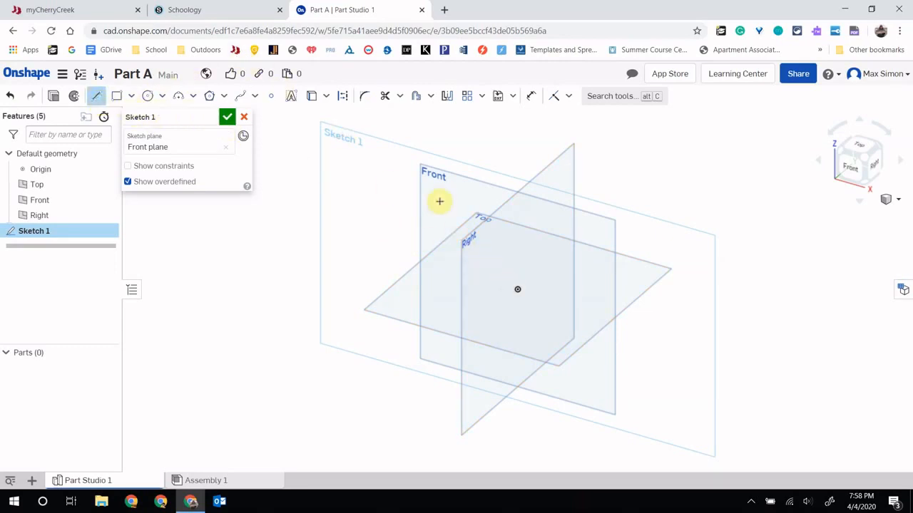
{"action": "left_click", "coordinate": [845, 168]}
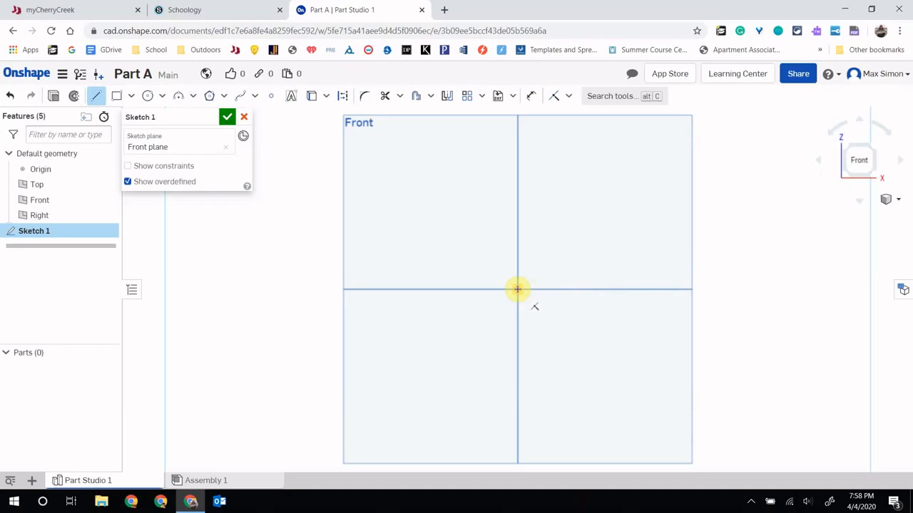
{"action": "left_click", "coordinate": [517, 289]}
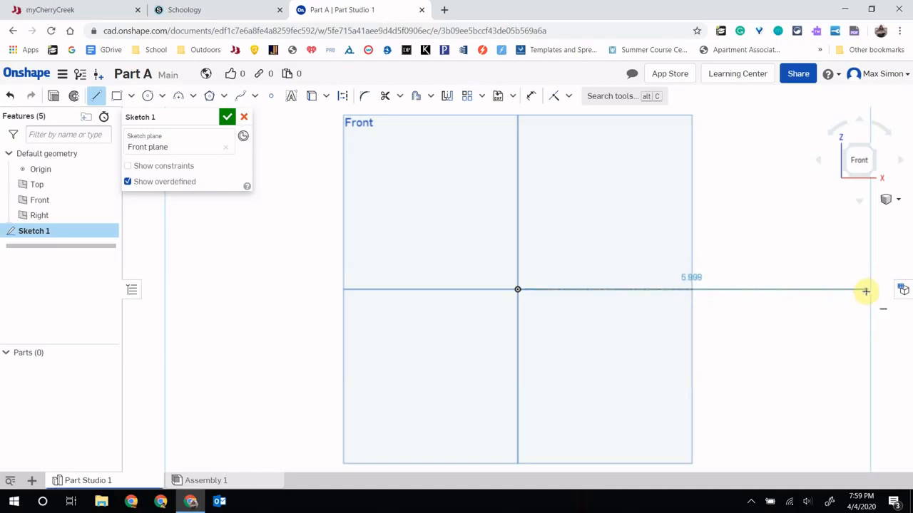
{"action": "left_click", "coordinate": [611, 289]}
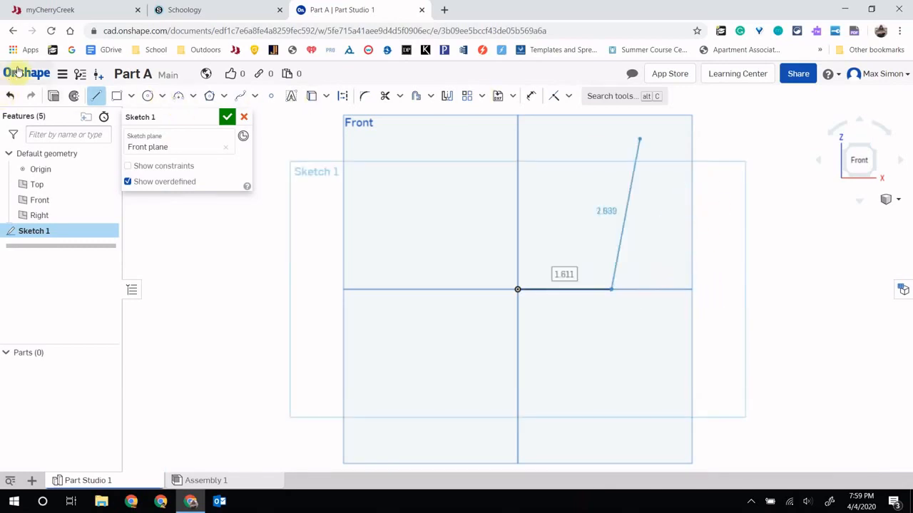
Set the workspace units to Millimeter for length and Gram for mass
{"action": "left_click", "coordinate": [62, 73]}
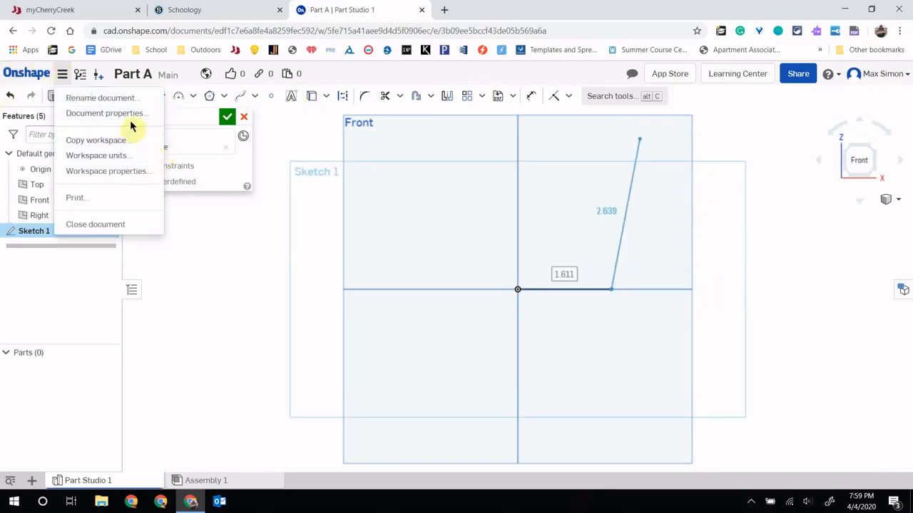
{"action": "left_click", "coordinate": [130, 159]}
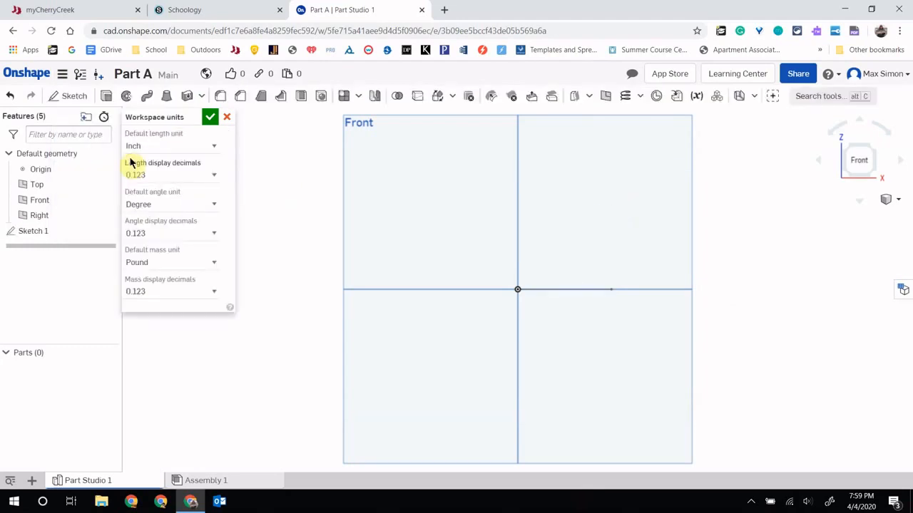
{"action": "left_click", "coordinate": [154, 147]}
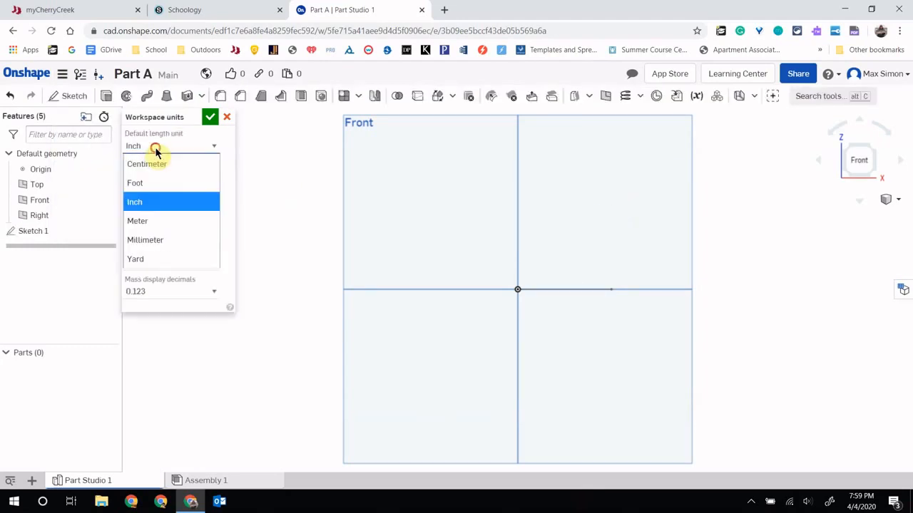
{"action": "left_click", "coordinate": [154, 241]}
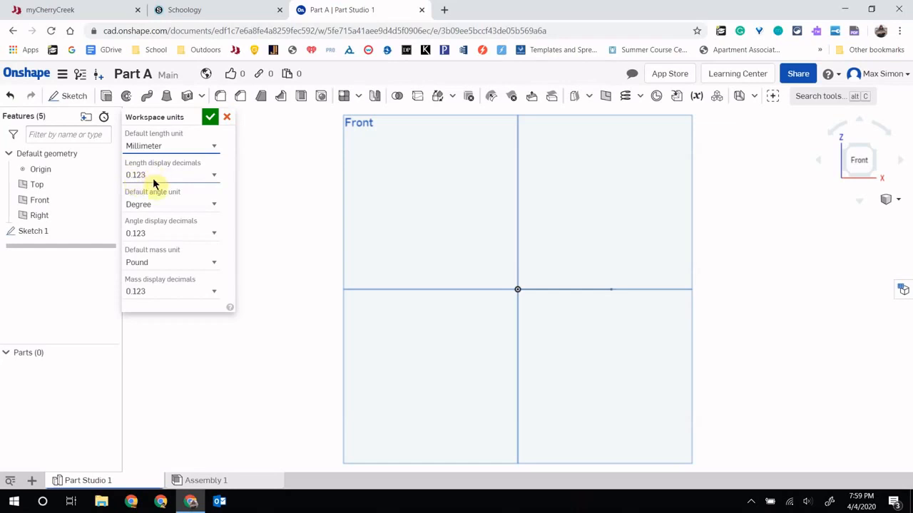
{"action": "left_click", "coordinate": [166, 259]}
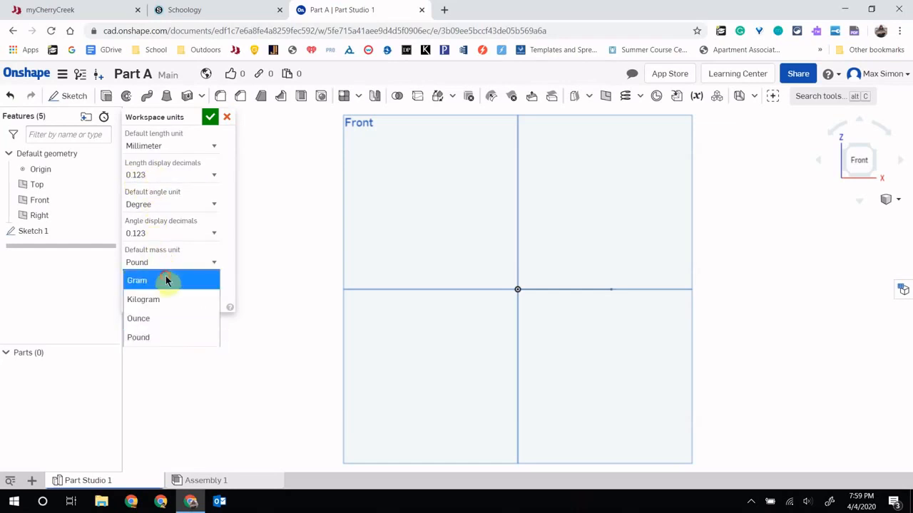
{"action": "left_click", "coordinate": [165, 281]}
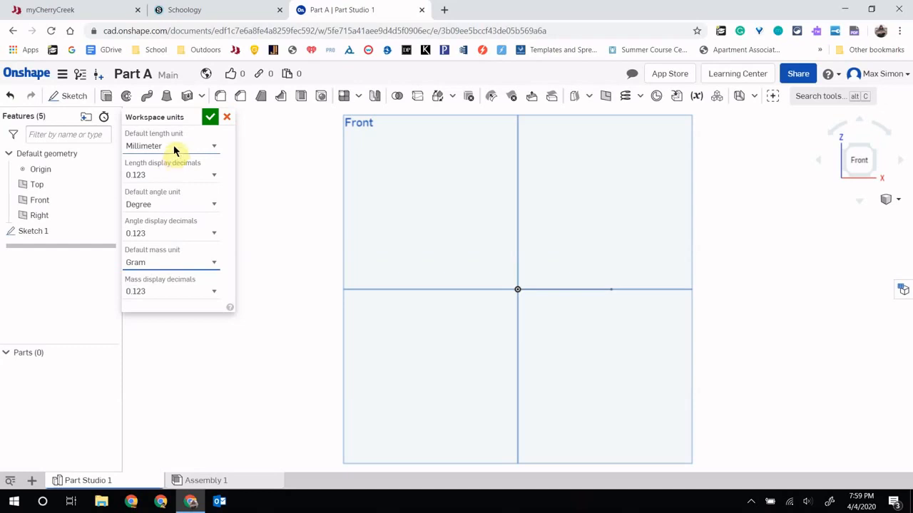
{"action": "left_click", "coordinate": [210, 117]}
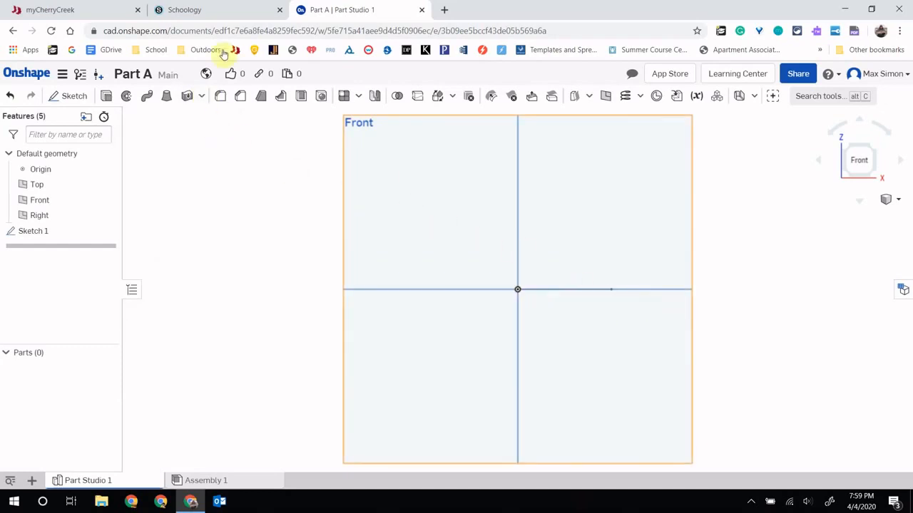
Delete the existing sketch with its single line and start a new sketch on the Front plane
{"action": "left_click", "coordinate": [573, 291]}
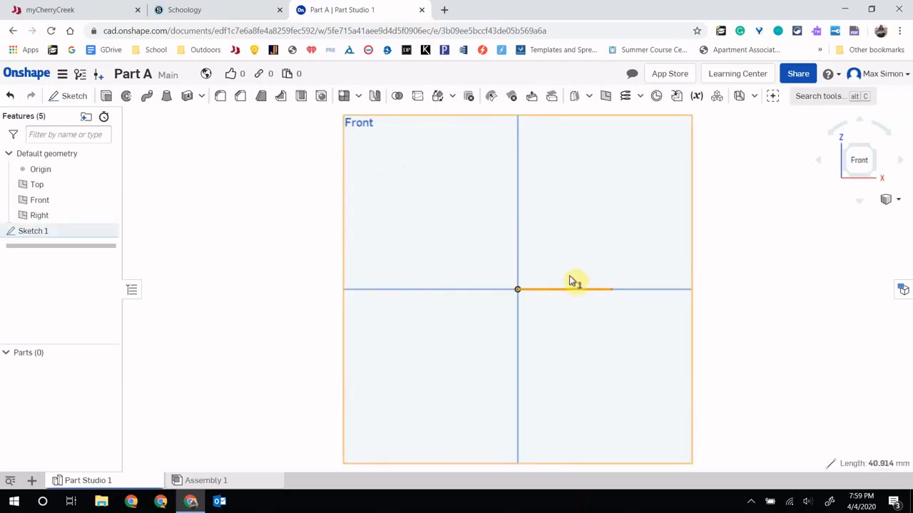
{"action": "key", "text": "Delete"}
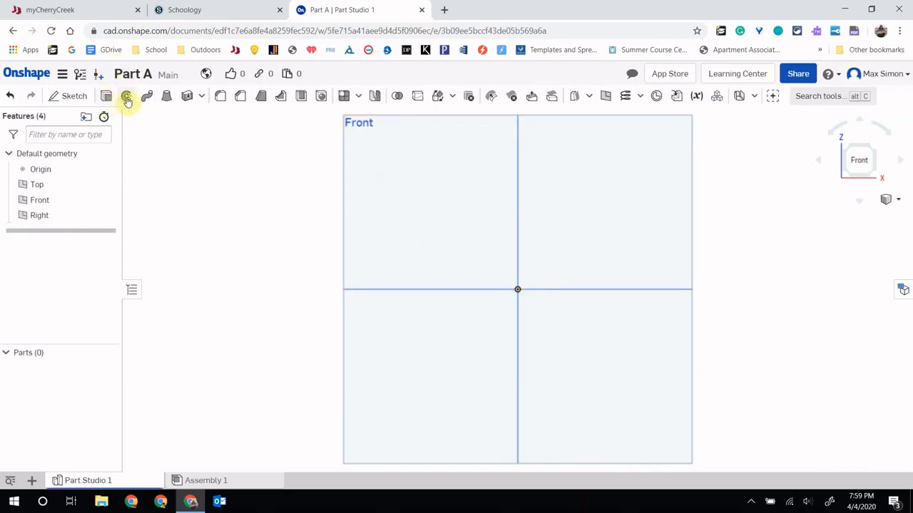
{"action": "left_click", "coordinate": [70, 95]}
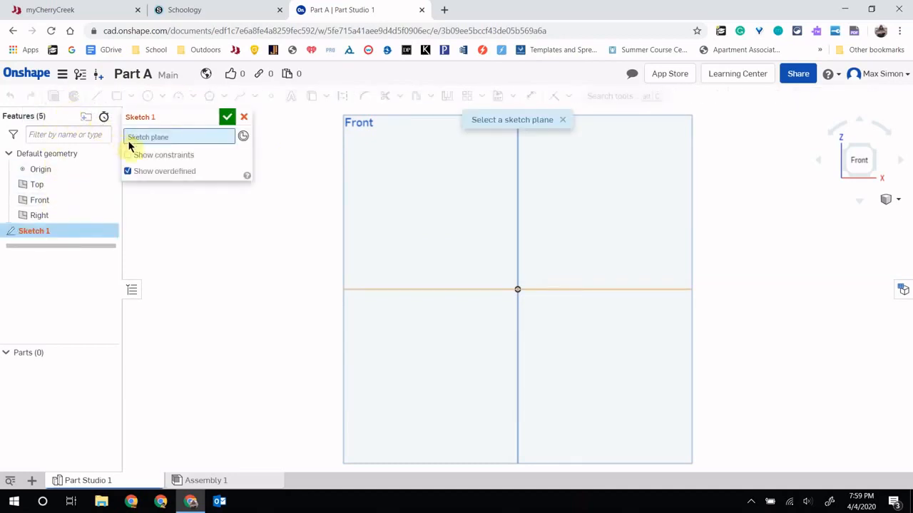
{"action": "left_click", "coordinate": [389, 150]}
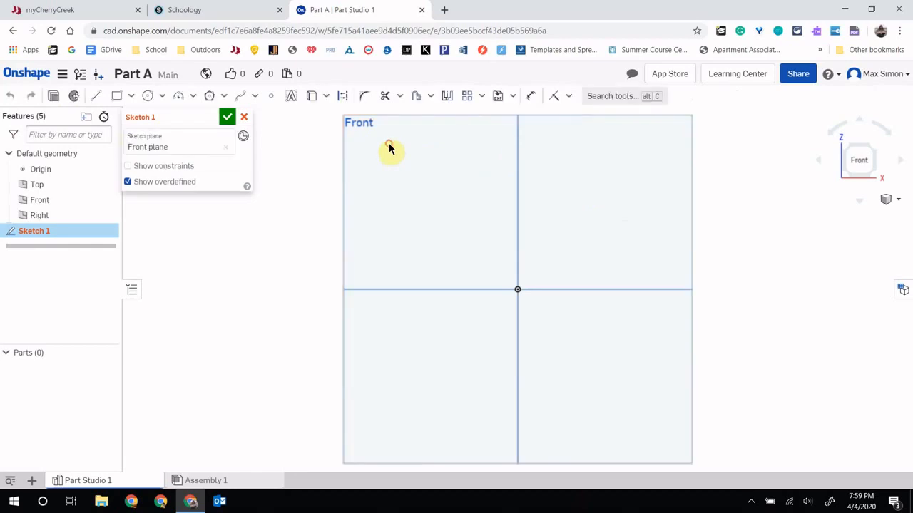
Sketch a closed stepped profile from the origin, about 45 mm wide and 27 mm high at the sides, with a central tab about 16 mm wide
{"action": "left_click", "coordinate": [97, 100]}
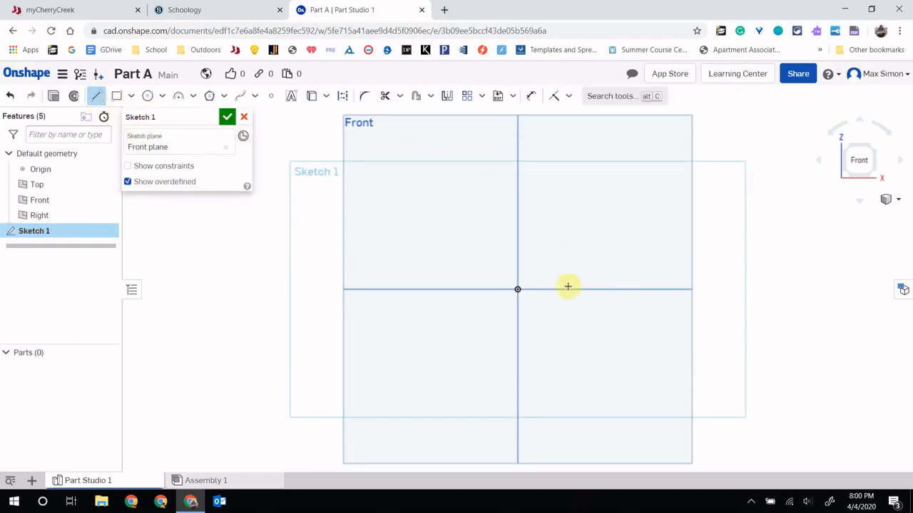
{"action": "left_click", "coordinate": [514, 289]}
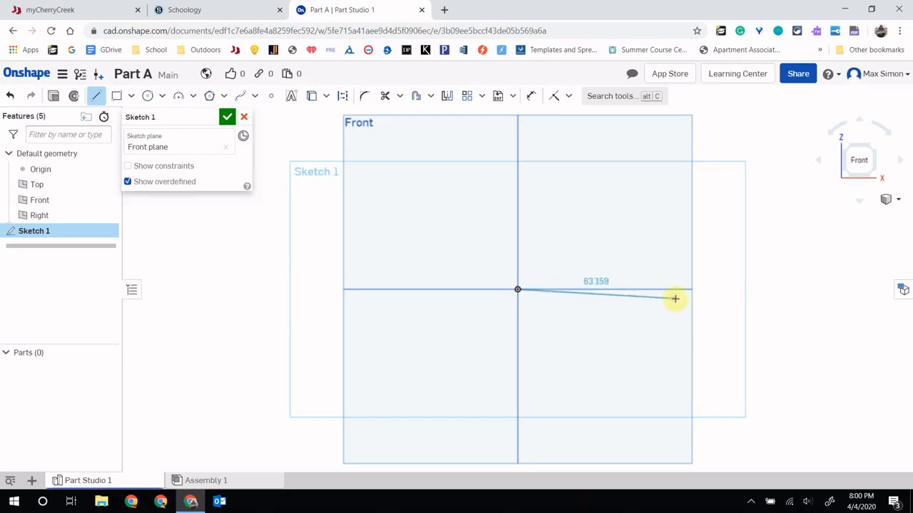
{"action": "left_click", "coordinate": [620, 290]}
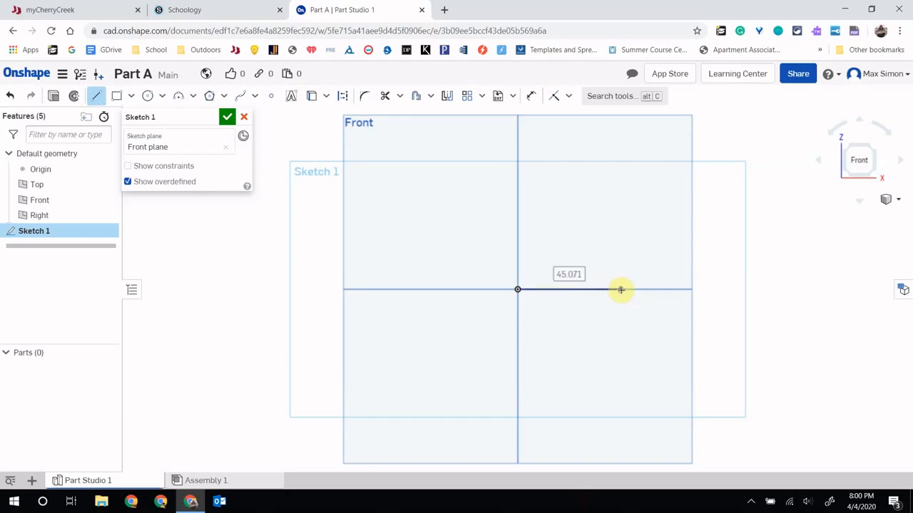
{"action": "left_click", "coordinate": [620, 228]}
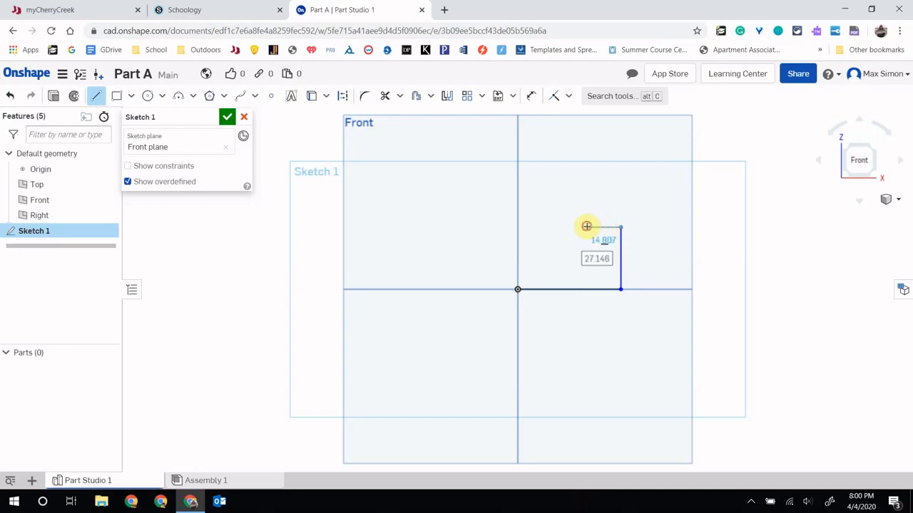
{"action": "left_click", "coordinate": [586, 227]}
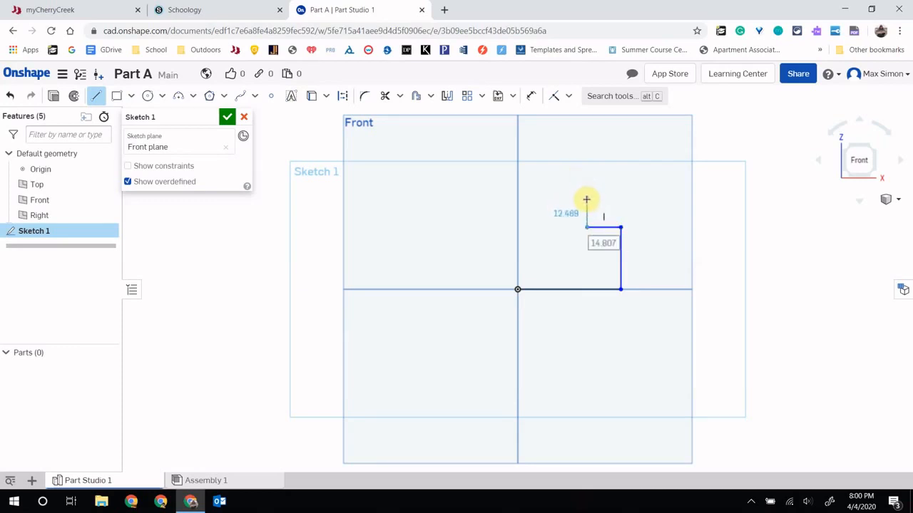
{"action": "left_click", "coordinate": [585, 199]}
{"action": "left_click", "coordinate": [549, 199]}
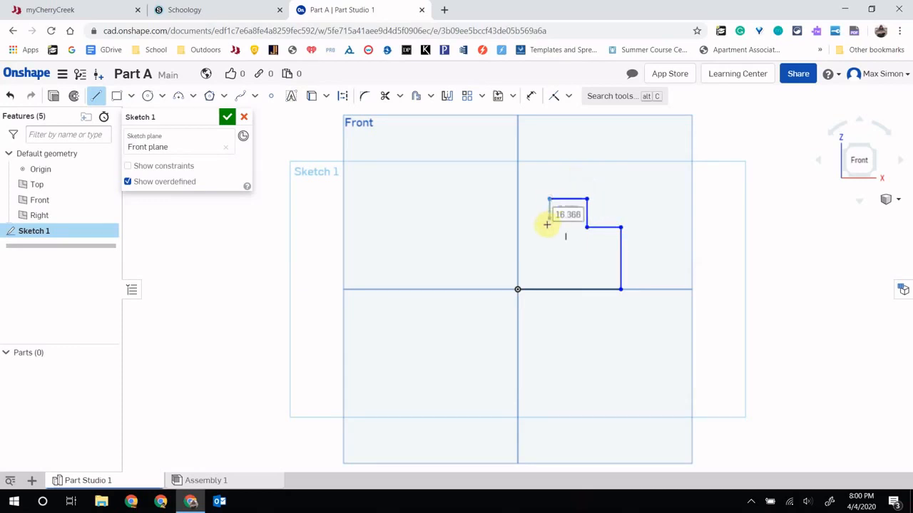
{"action": "left_click", "coordinate": [547, 228]}
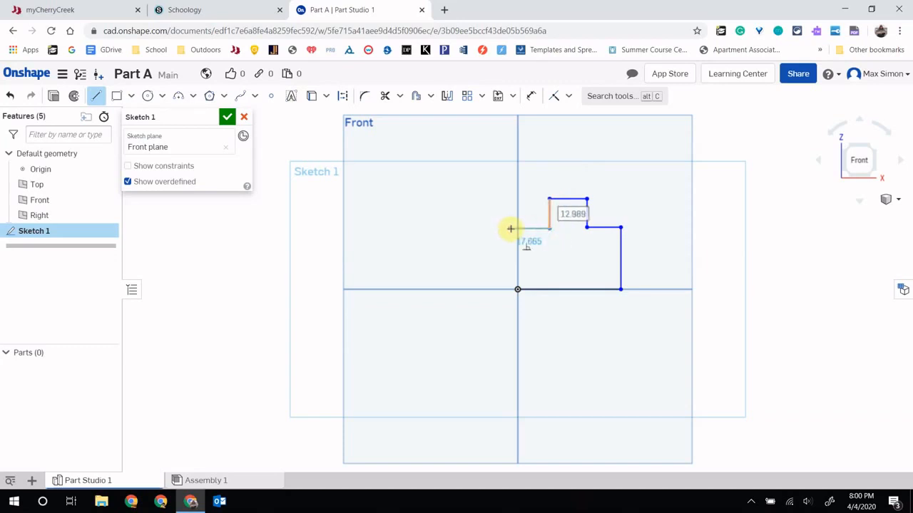
{"action": "left_click", "coordinate": [517, 228]}
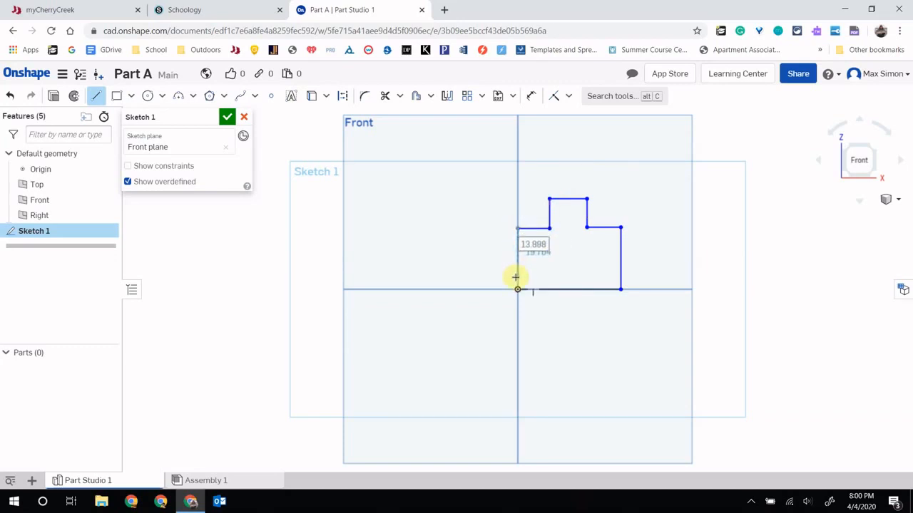
{"action": "left_click", "coordinate": [518, 289]}
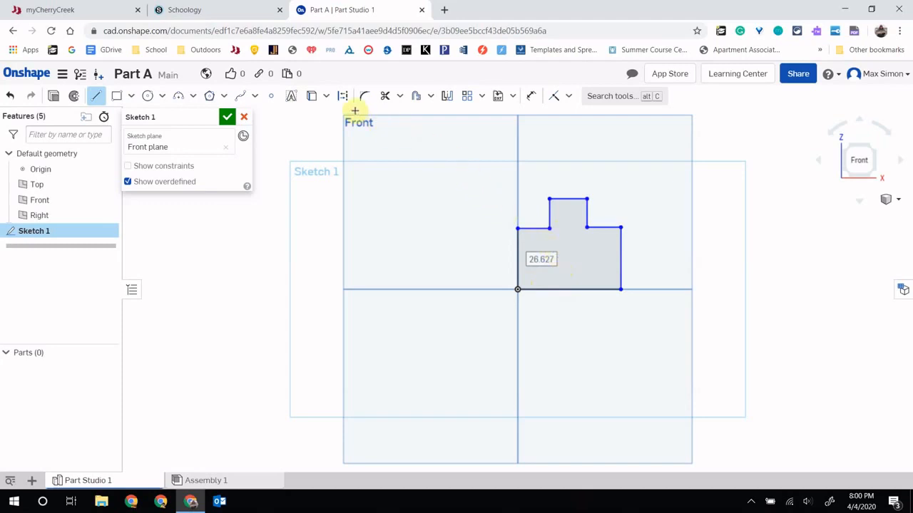
Dimension the bottom edge of the stepped profile at 45 mm
{"action": "left_click", "coordinate": [529, 100]}
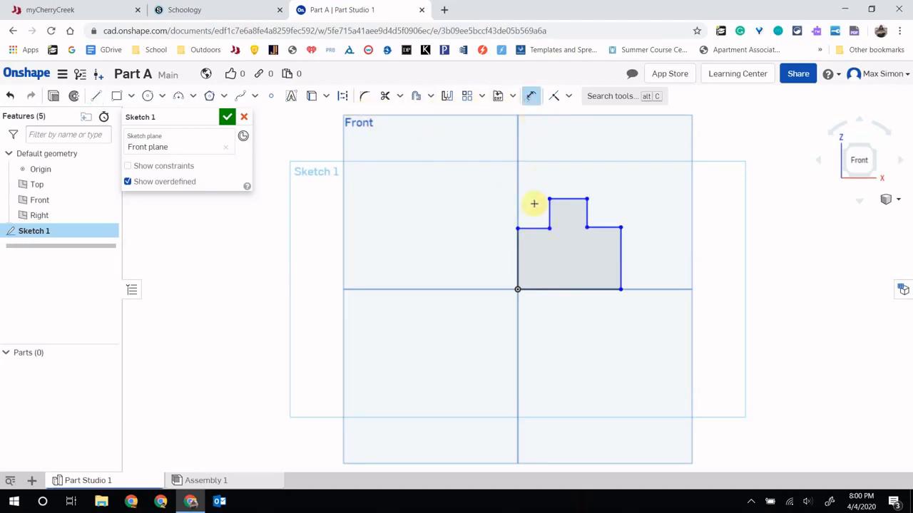
{"action": "left_click", "coordinate": [558, 291]}
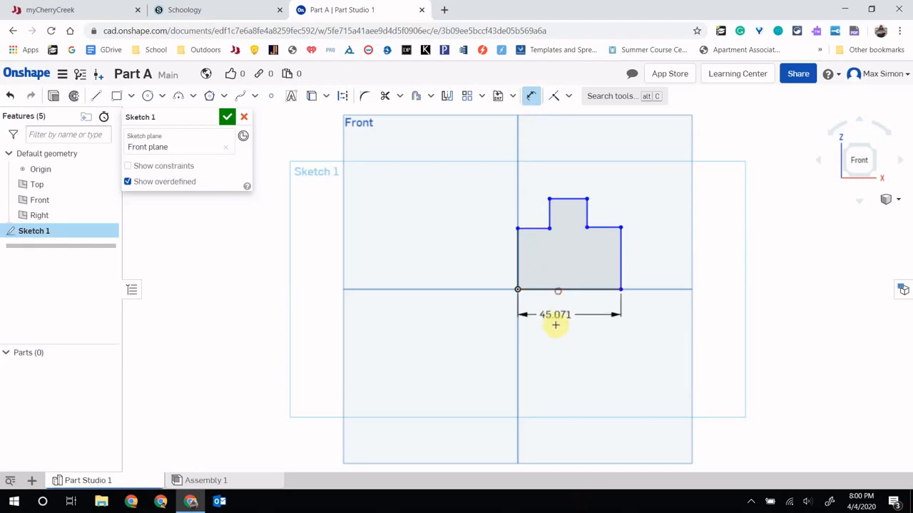
{"action": "left_click", "coordinate": [554, 337]}
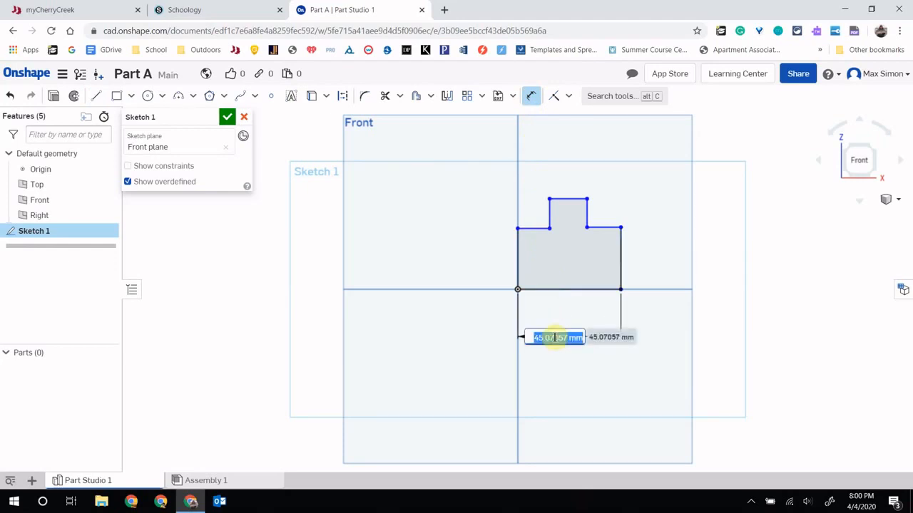
{"action": "type", "text": "45"}
{"action": "key", "text": "Return"}
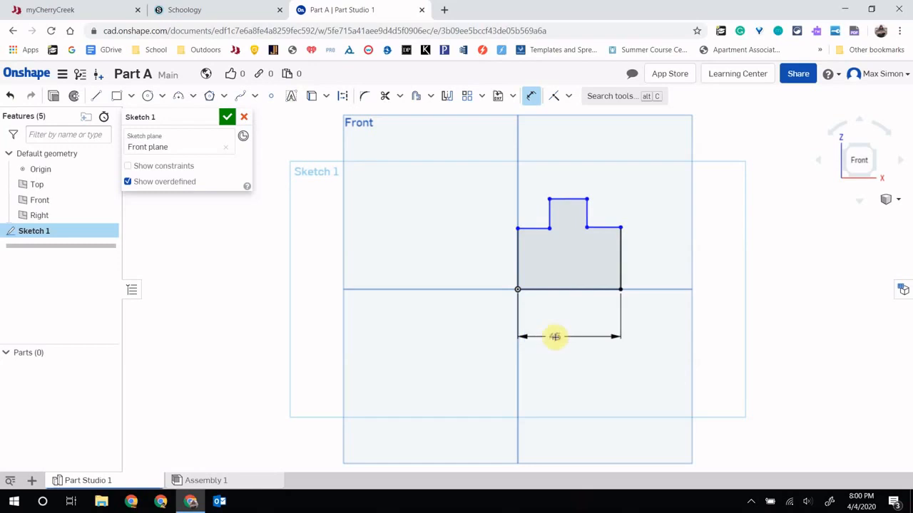
Dimension the right vertical edge of the profile at 30 mm
{"action": "left_click", "coordinate": [620, 261]}
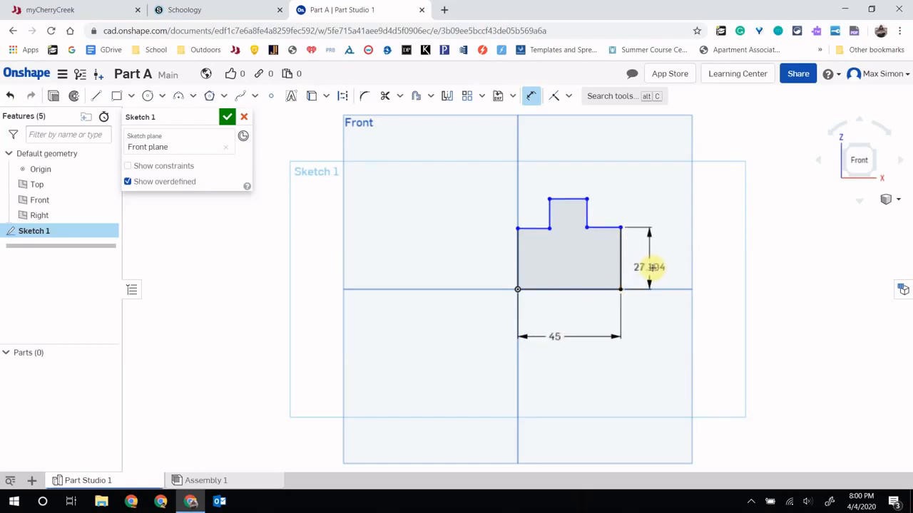
{"action": "left_click", "coordinate": [653, 274]}
{"action": "type", "text": "30"}
{"action": "key", "text": "Return"}
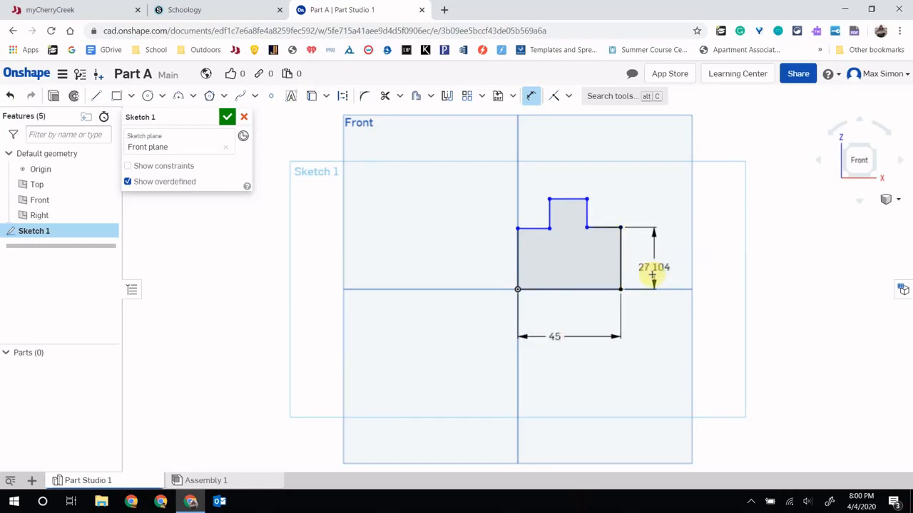
Dimension the left vertical edge of the profile at 30 mm
{"action": "left_click", "coordinate": [516, 262]}
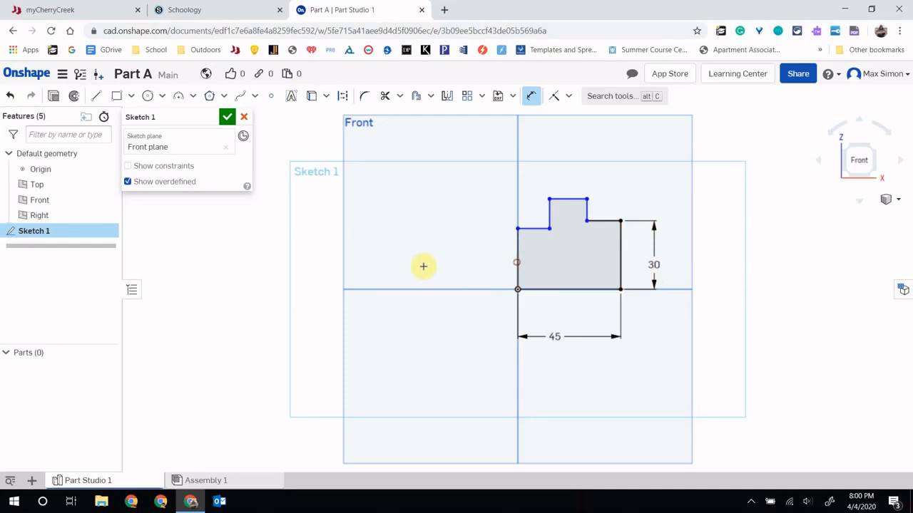
{"action": "left_click", "coordinate": [517, 255]}
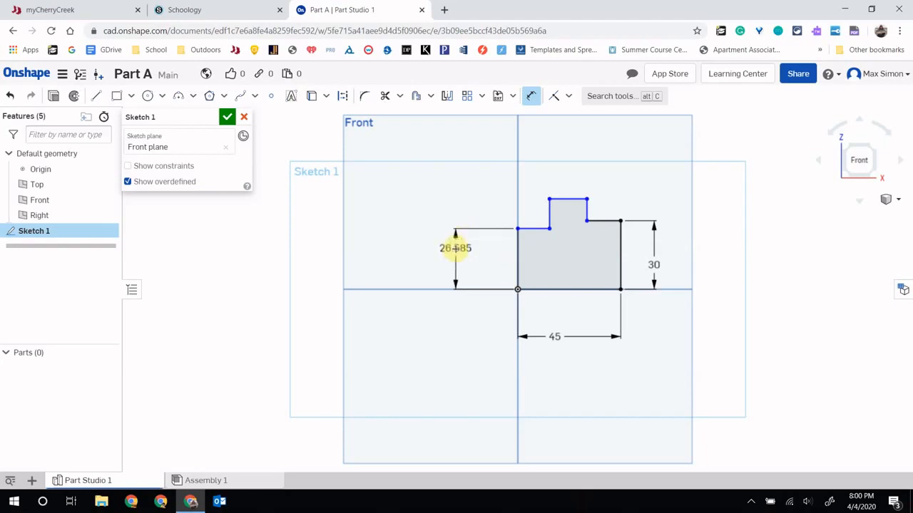
{"action": "left_click", "coordinate": [455, 249]}
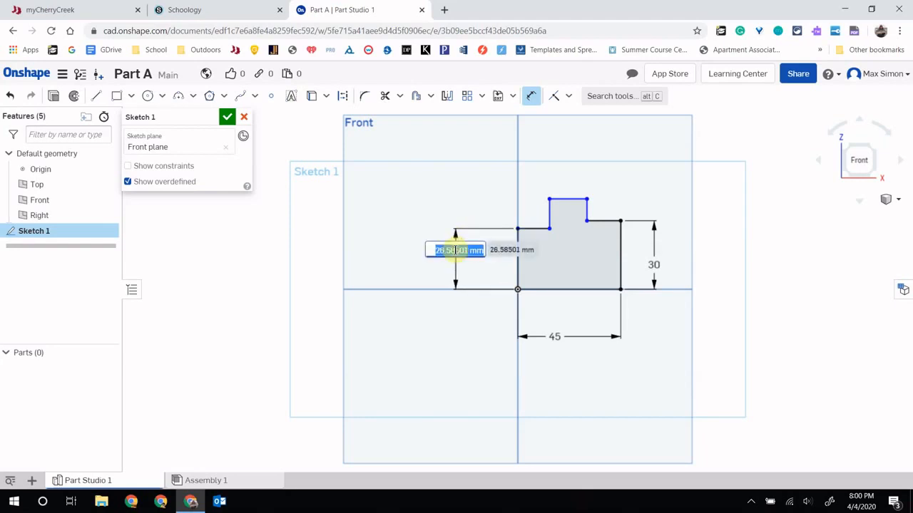
{"action": "type", "text": "30"}
{"action": "key", "text": "Return"}
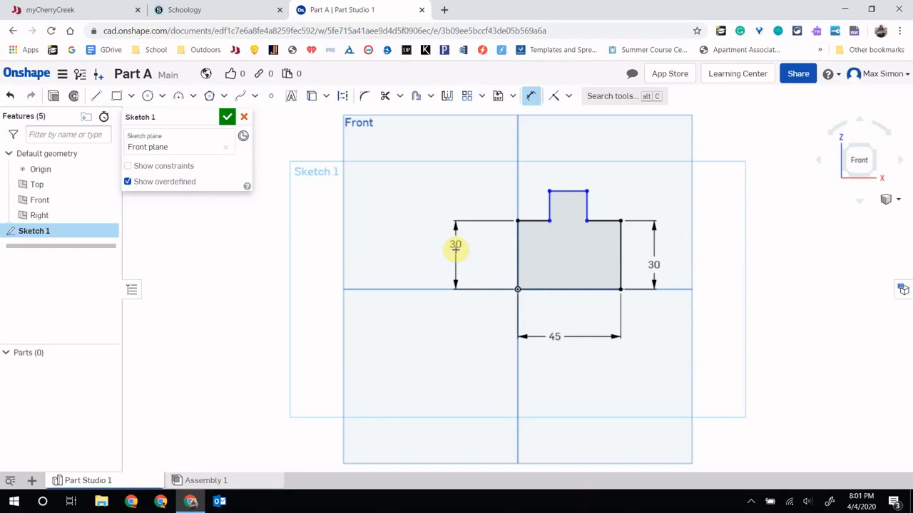
Dimension the horizontal shoulder on the left side of the central tab at 15 mm
{"action": "left_click", "coordinate": [530, 223]}
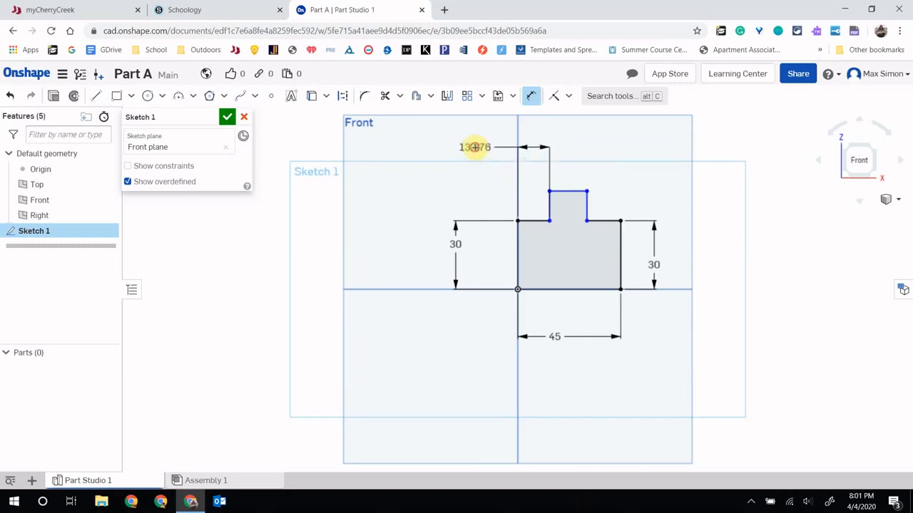
{"action": "left_click", "coordinate": [475, 147]}
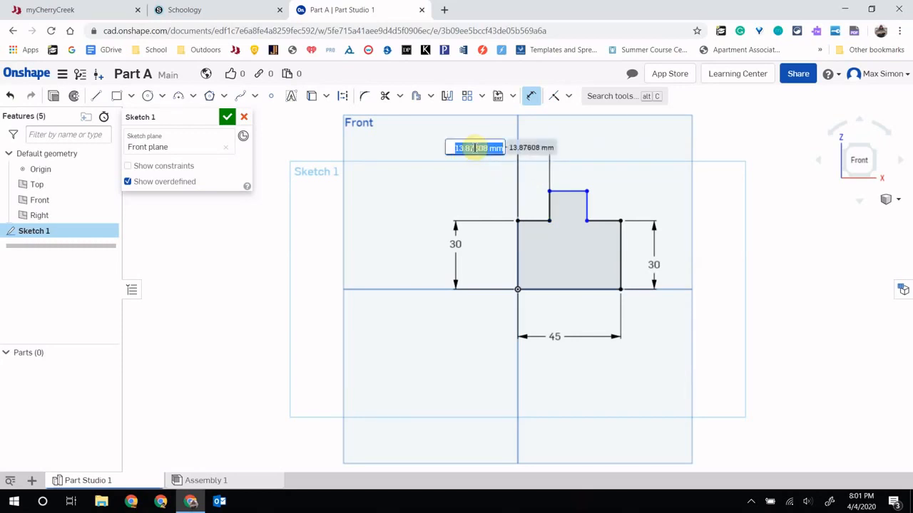
{"action": "type", "text": "15"}
{"action": "key", "text": "Return"}
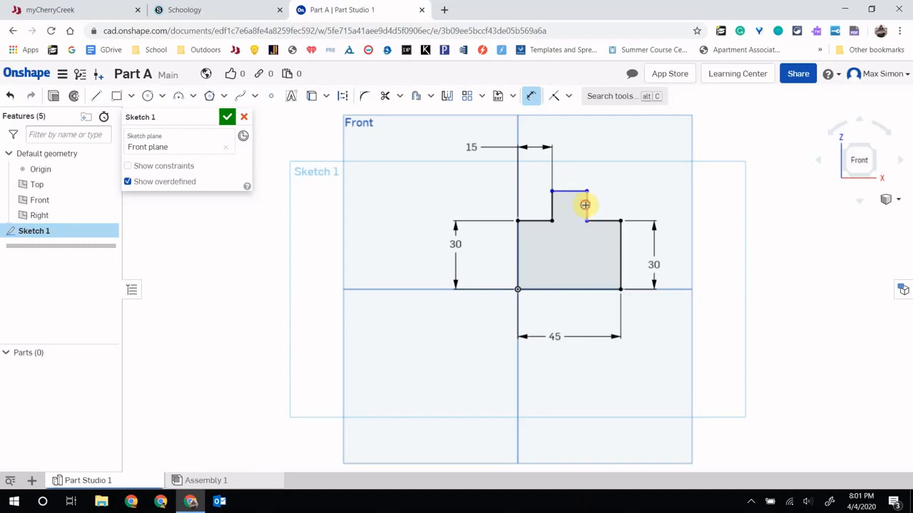
Dimension the height of the central tab's right edge at 15 mm
{"action": "left_click", "coordinate": [585, 205]}
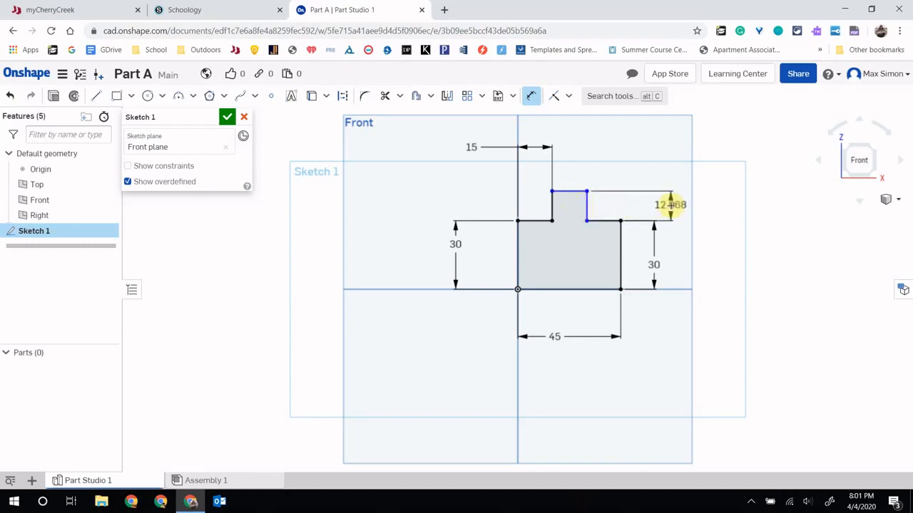
{"action": "left_click", "coordinate": [670, 205]}
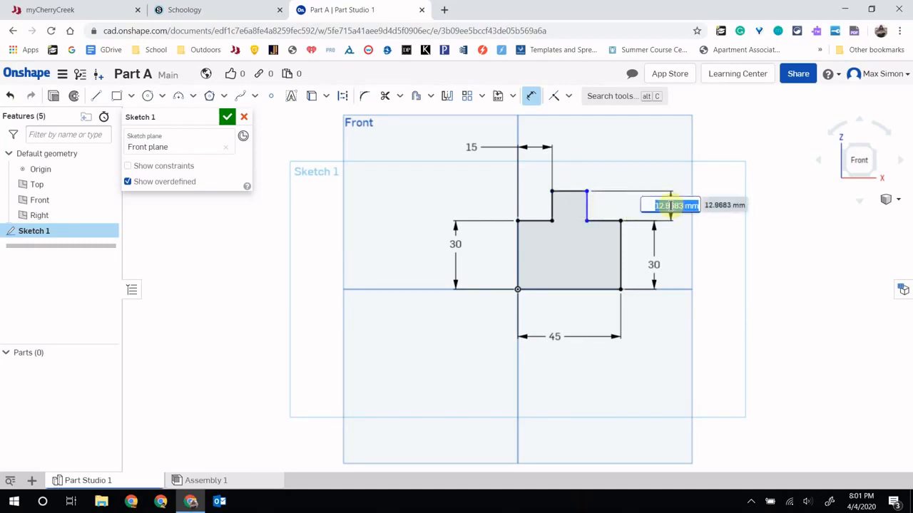
{"action": "type", "text": "15"}
{"action": "key", "text": "Return"}
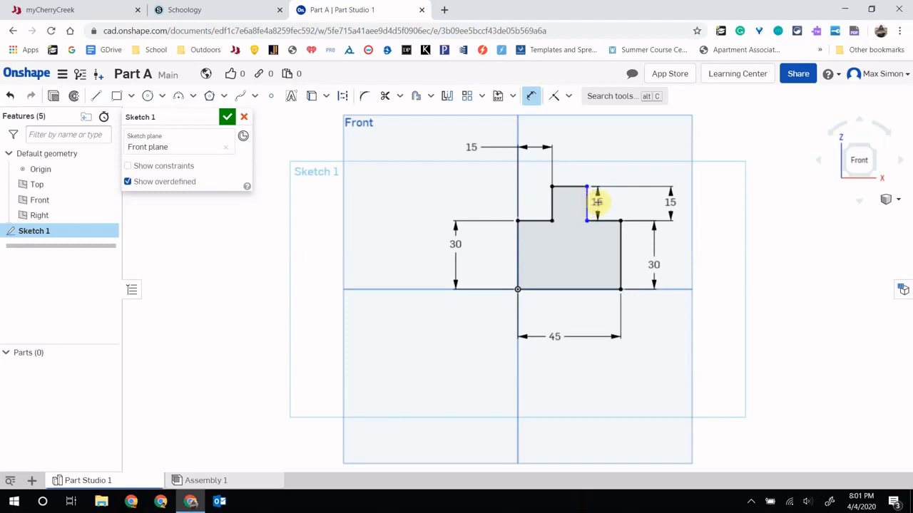
Dimension the horizontal distance between the tab's right edge and the profile's outer right edge at 15 mm
{"action": "left_click", "coordinate": [620, 238]}
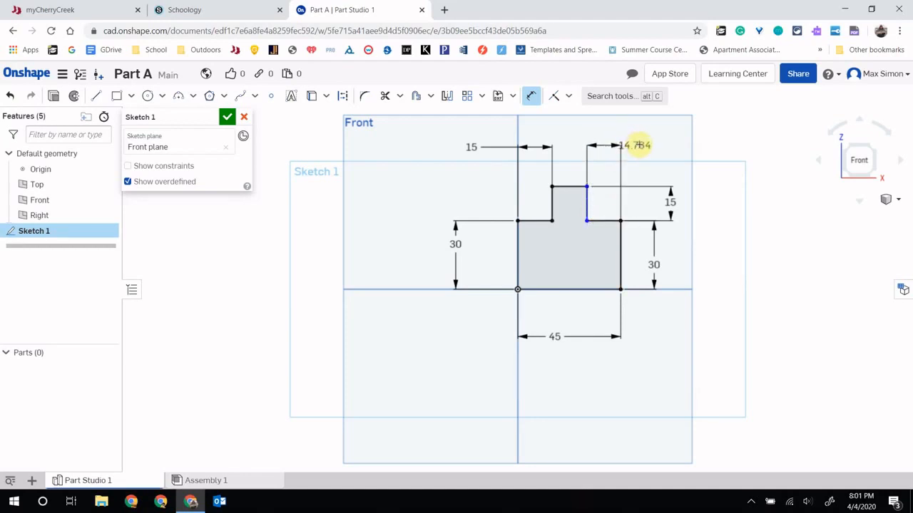
{"action": "left_click", "coordinate": [649, 143]}
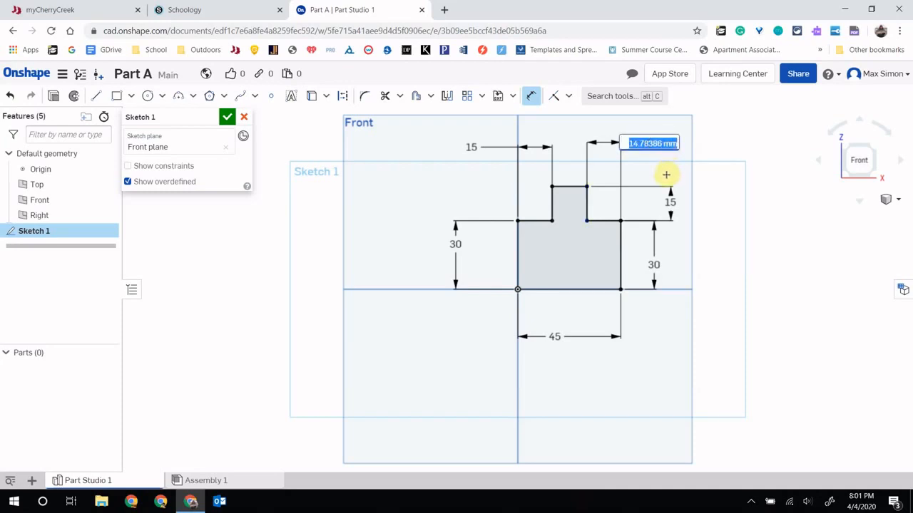
{"action": "type", "text": "15"}
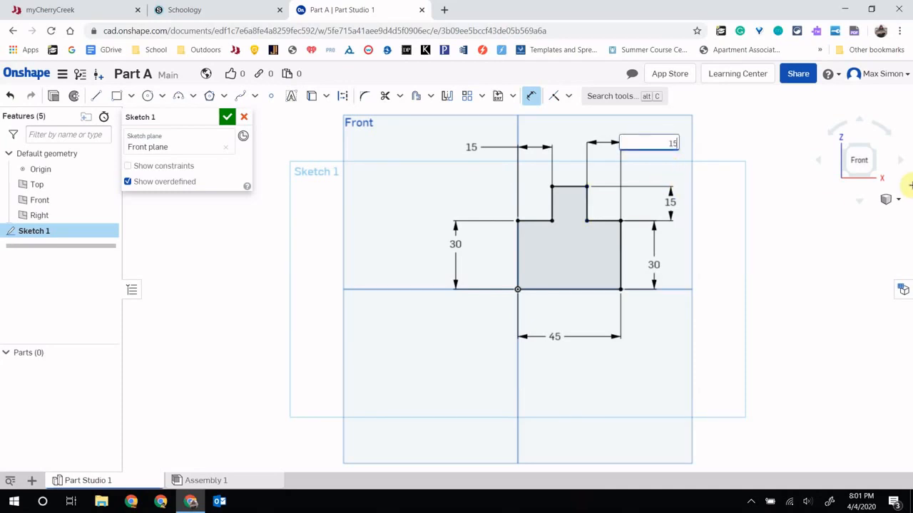
{"action": "key", "text": "Return"}
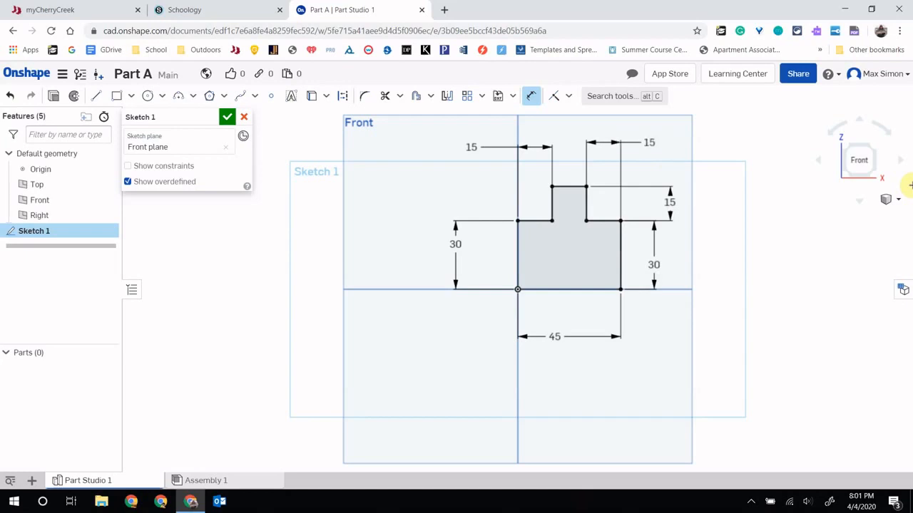
Leave the Dimension tool and undo the last horizontal dimension beside the tab
{"action": "key", "text": "Escape"}
{"action": "key", "text": "ctrl+z"}
{"action": "key", "text": "ctrl+z"}
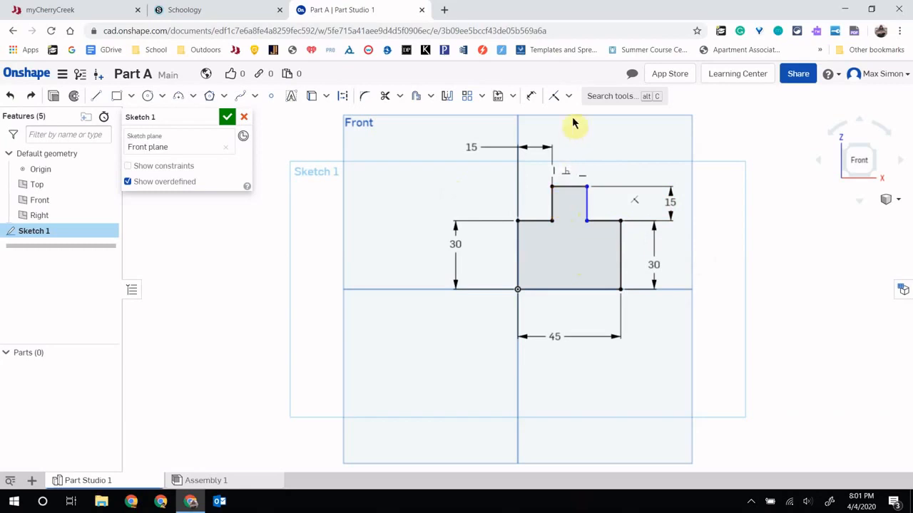
Set the distance from the tab's right vertical line to the profile's outer right line to 15 mm and finish the sketch
{"action": "left_click", "coordinate": [531, 96]}
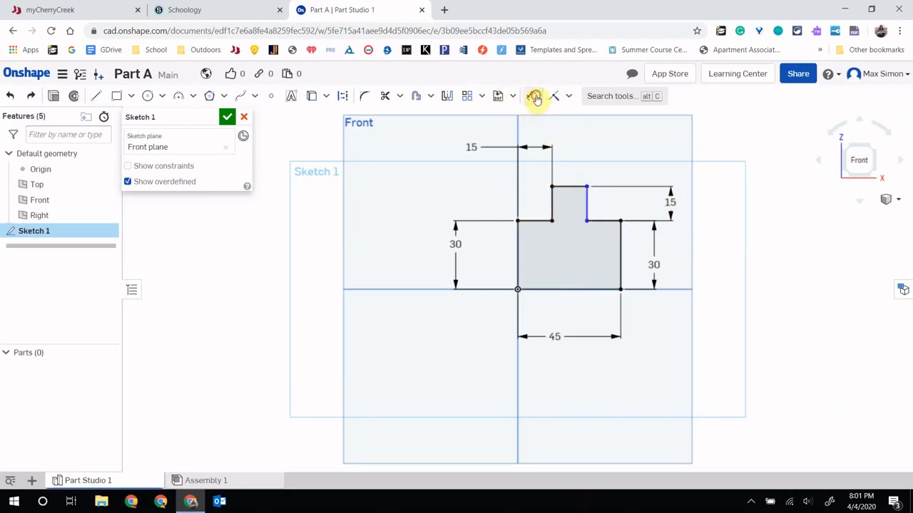
{"action": "left_click", "coordinate": [586, 206]}
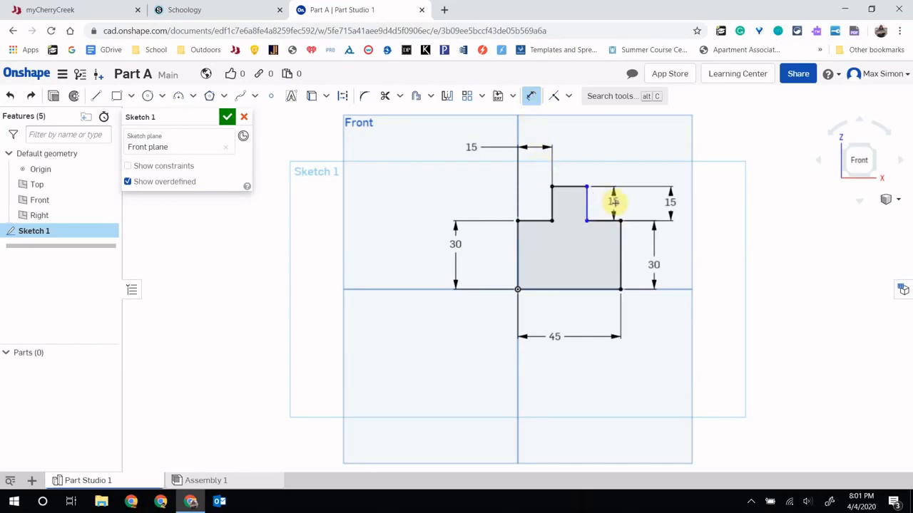
{"action": "left_click", "coordinate": [620, 240]}
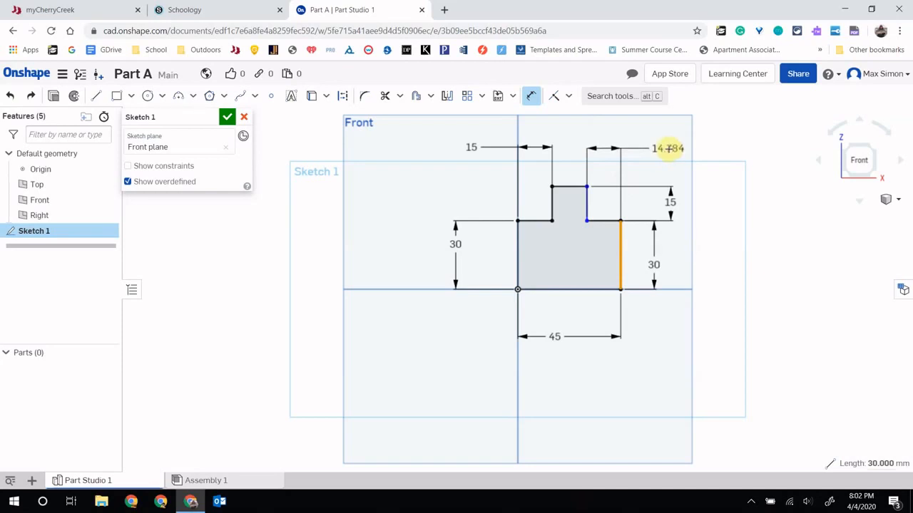
{"action": "left_click", "coordinate": [668, 149]}
{"action": "type", "text": "15"}
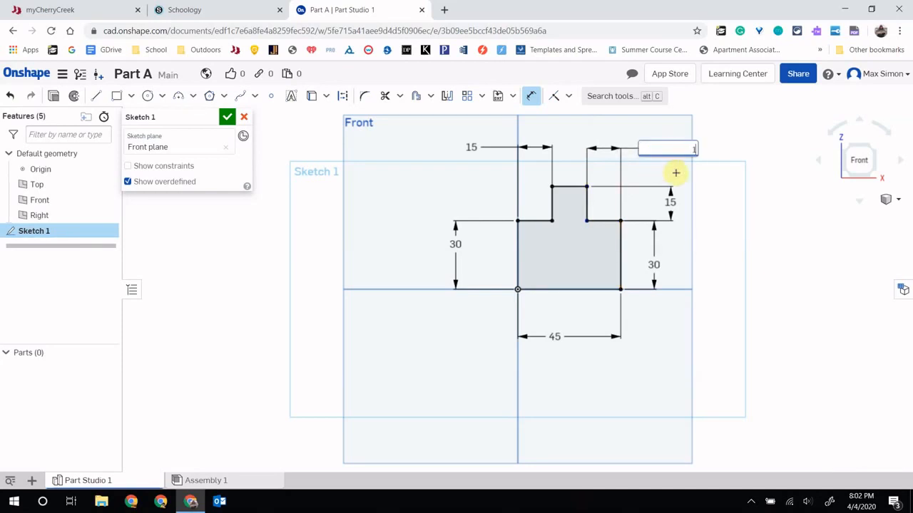
{"action": "key", "text": "Return"}
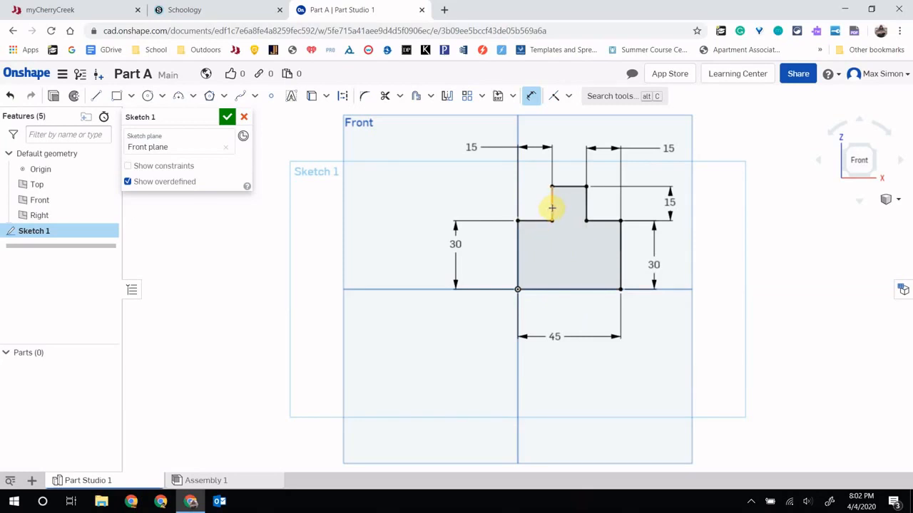
{"action": "left_click", "coordinate": [669, 204]}
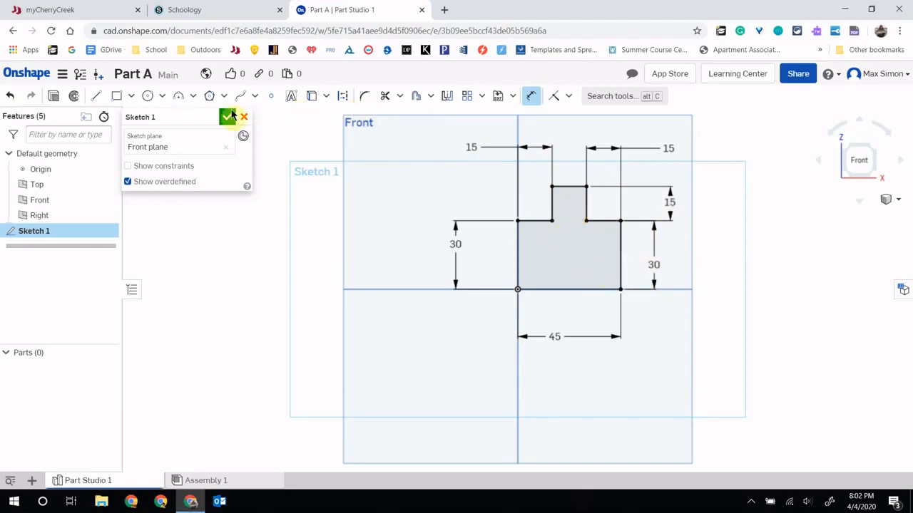
{"action": "left_click", "coordinate": [226, 118]}
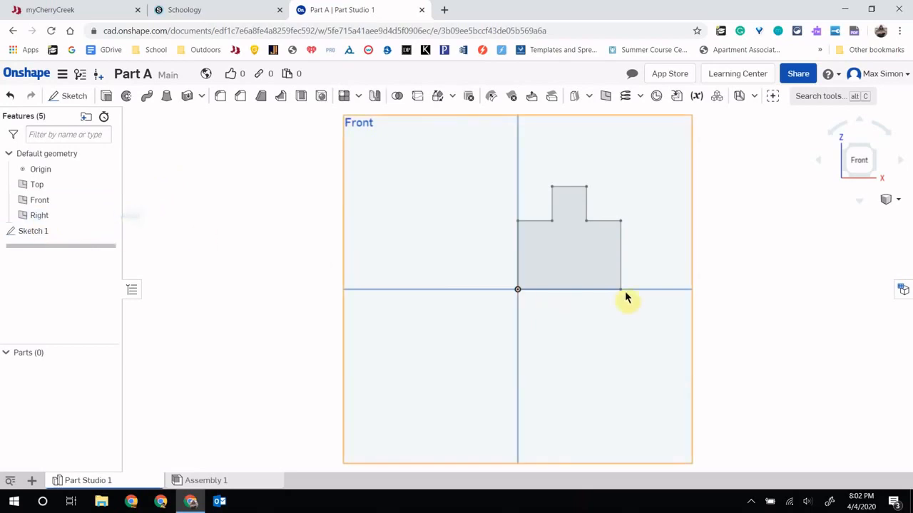
Reopen the profile sketch and extrude it as a new solid with a blind depth of 15 mm
{"action": "left_click", "coordinate": [48, 235]}
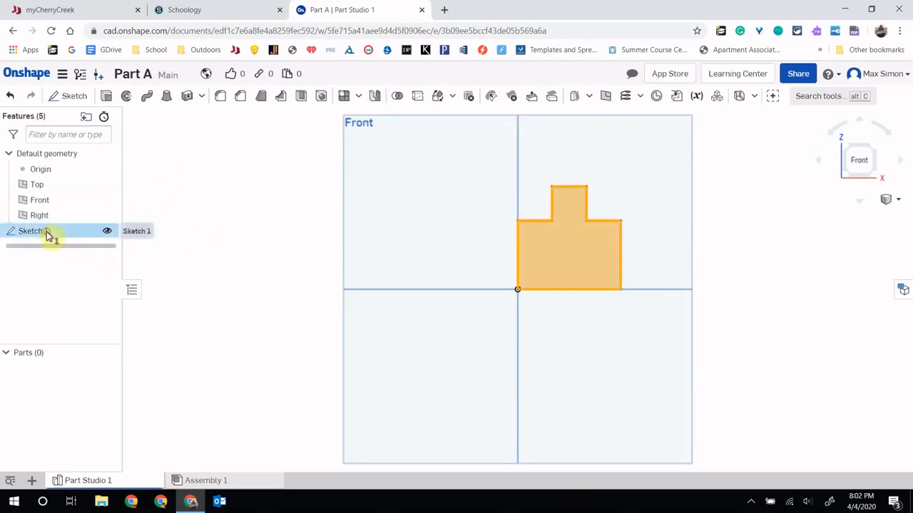
{"action": "double_click", "coordinate": [48, 235]}
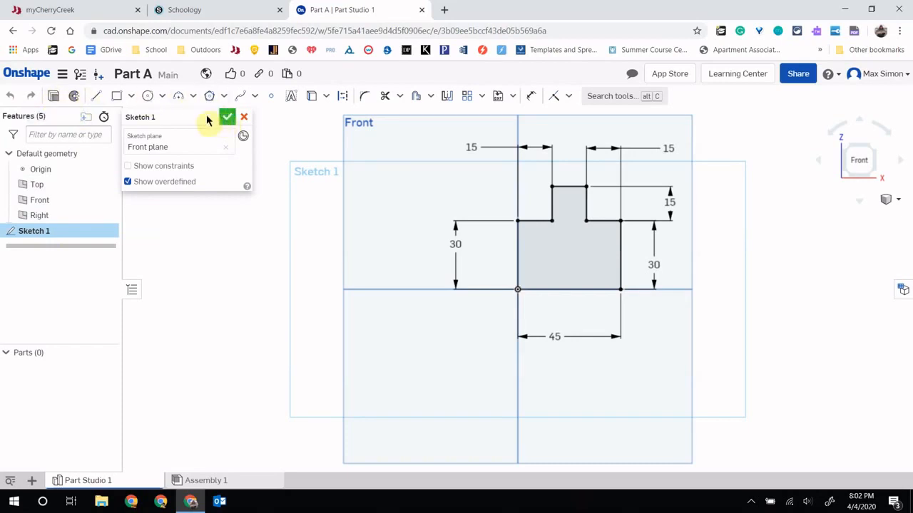
{"action": "left_click", "coordinate": [53, 97]}
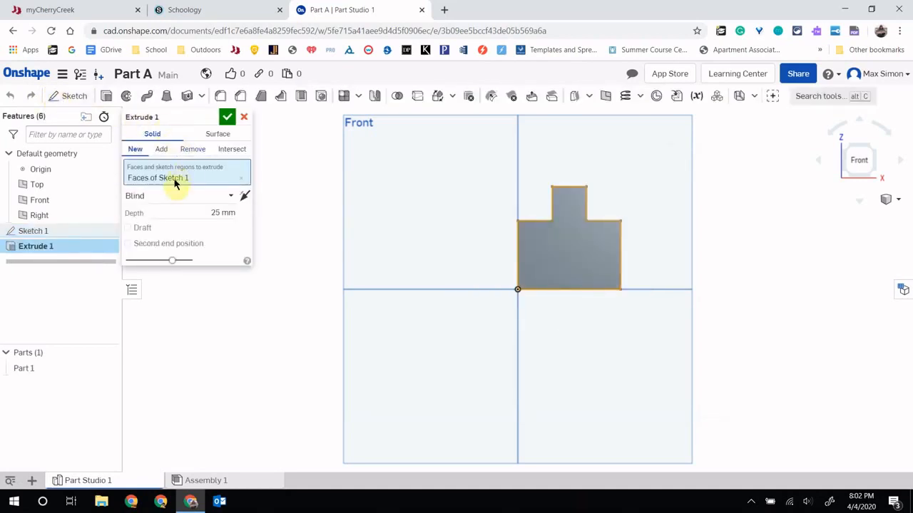
{"action": "left_click", "coordinate": [221, 213]}
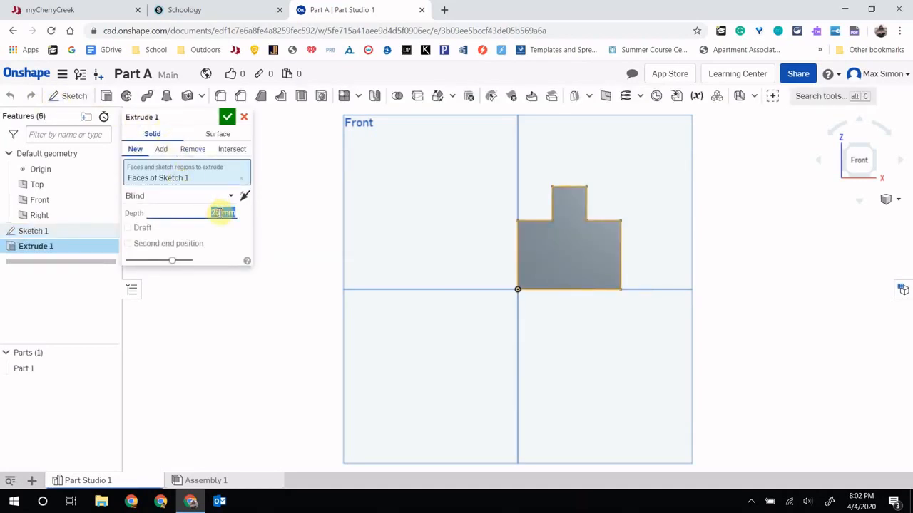
{"action": "type", "text": "15"}
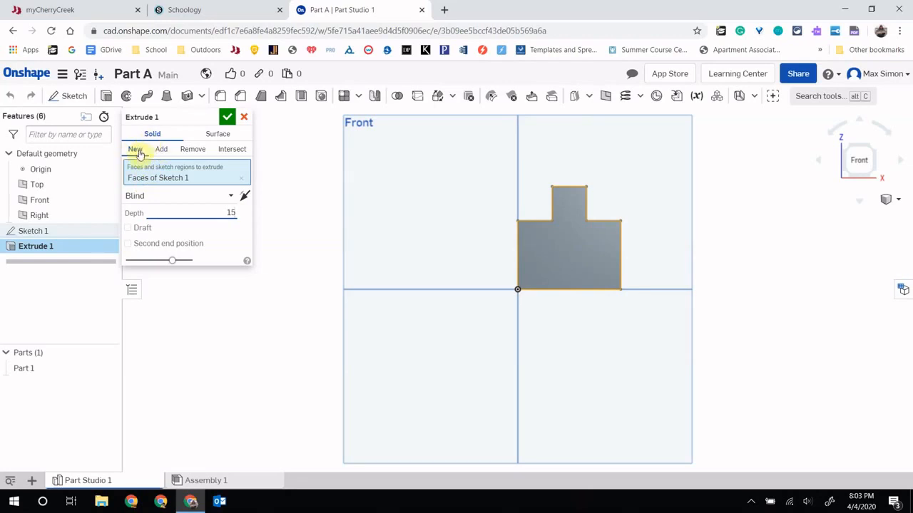
{"action": "left_click", "coordinate": [227, 118]}
Examine the extruded part from several angles, including the bottom view, and return to the front view
{"action": "right_click_drag", "start_coordinate": [761, 291], "coordinate": [713, 387]}
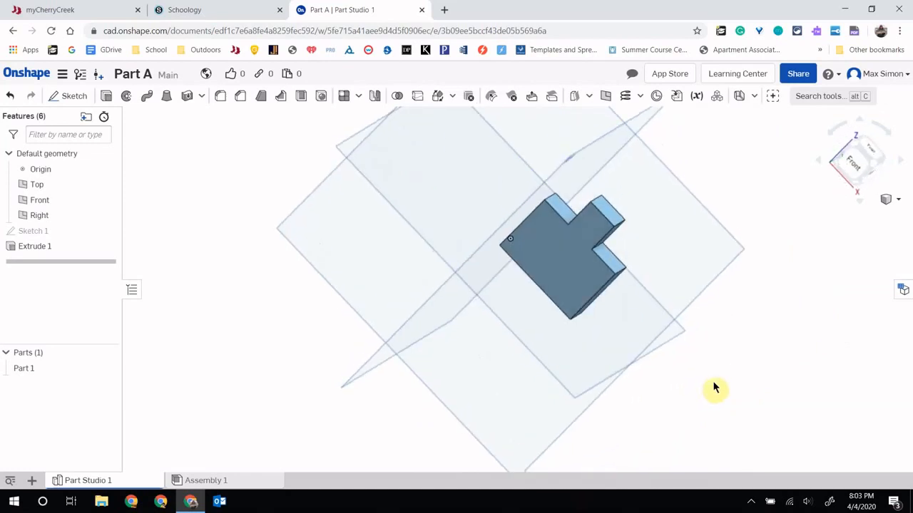
{"action": "left_click", "coordinate": [859, 168]}
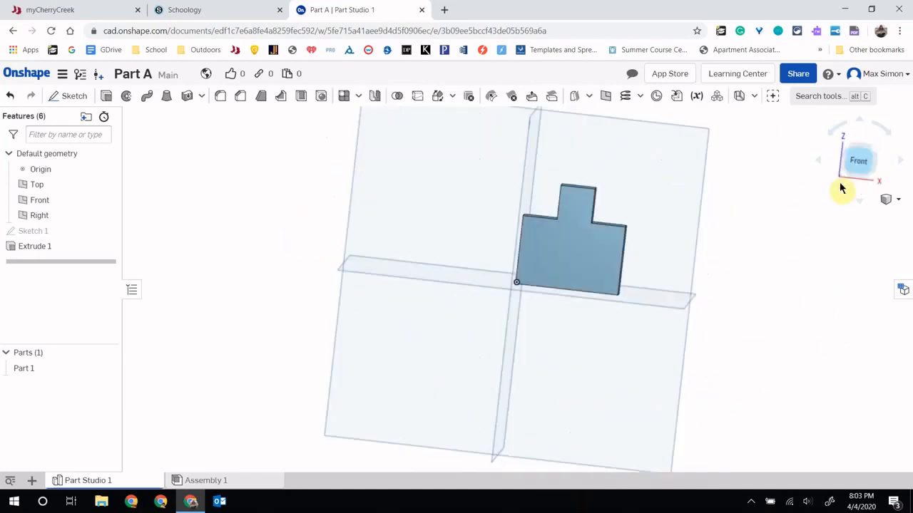
{"action": "right_click_drag", "start_coordinate": [666, 325], "coordinate": [611, 261]}
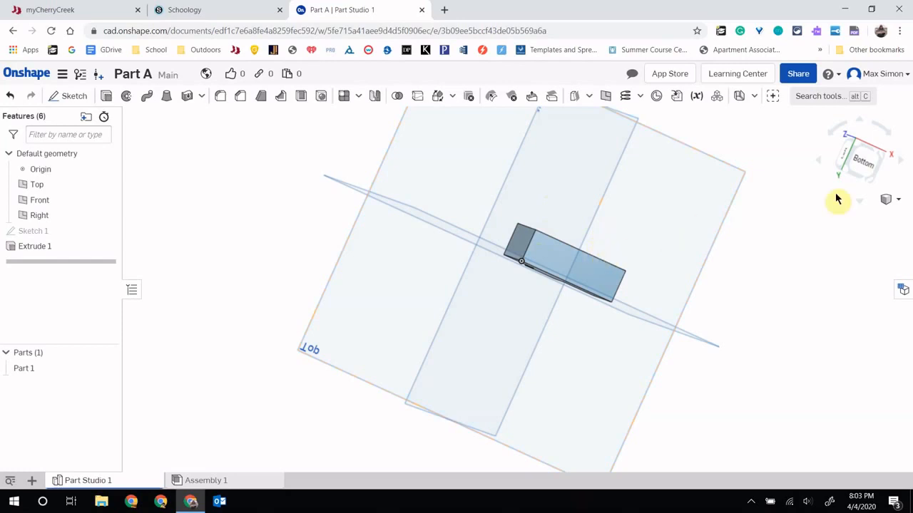
{"action": "left_click", "coordinate": [864, 159]}
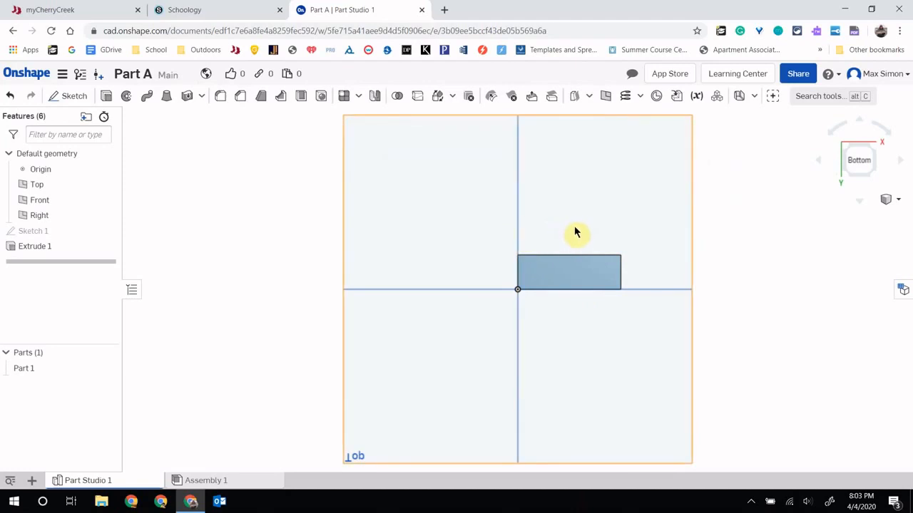
{"action": "right_click_drag", "start_coordinate": [798, 210], "coordinate": [788, 271]}
{"action": "left_click", "coordinate": [858, 164]}
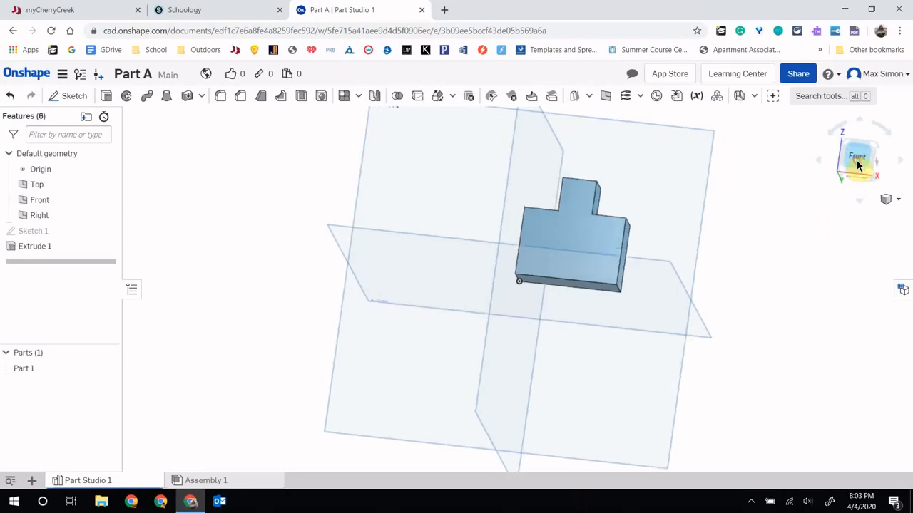
Start a sketch on the part's front face and draw a corner rectangle from the origin, about 29.5 mm wide and 14.4 mm high
{"action": "left_click", "coordinate": [72, 99]}
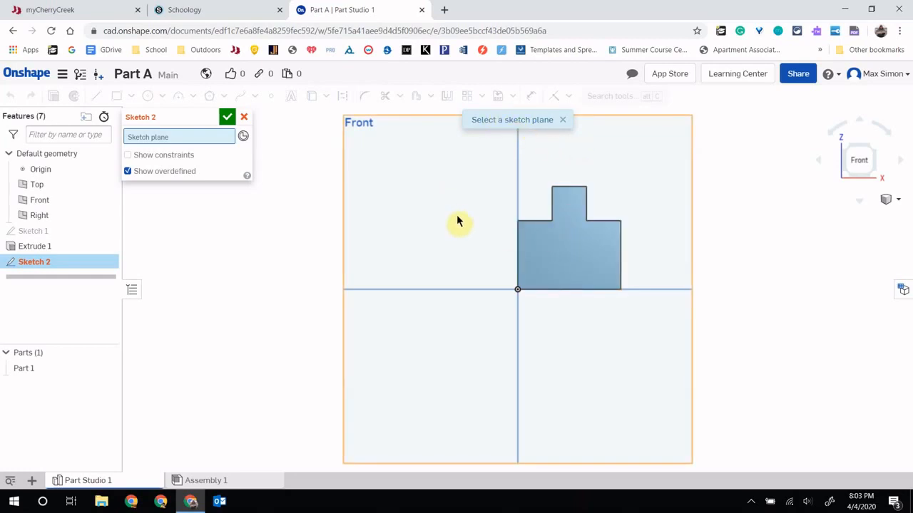
{"action": "left_click", "coordinate": [582, 260]}
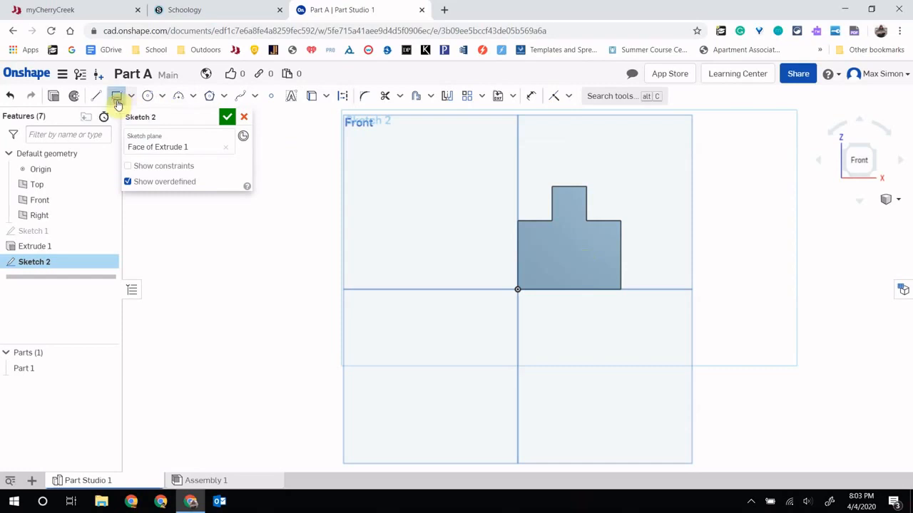
{"action": "left_click", "coordinate": [117, 100]}
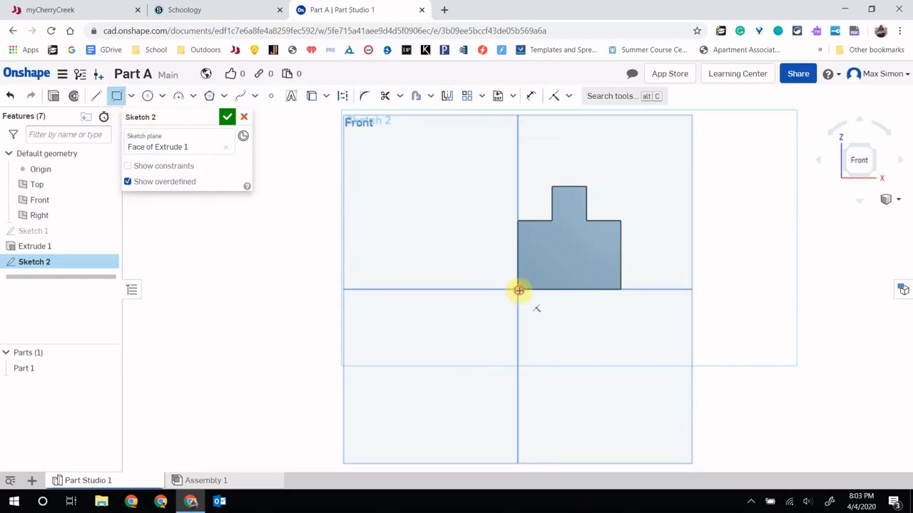
{"action": "left_click", "coordinate": [518, 290]}
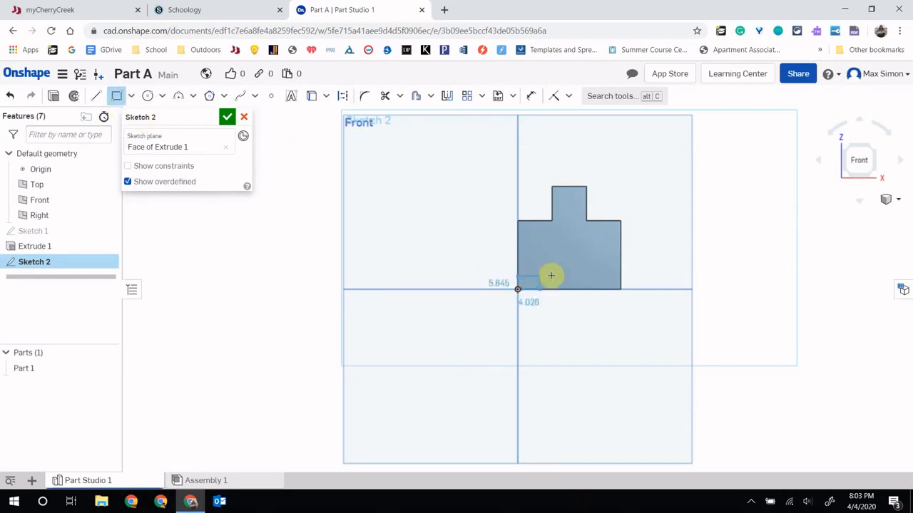
{"action": "left_click", "coordinate": [584, 256]}
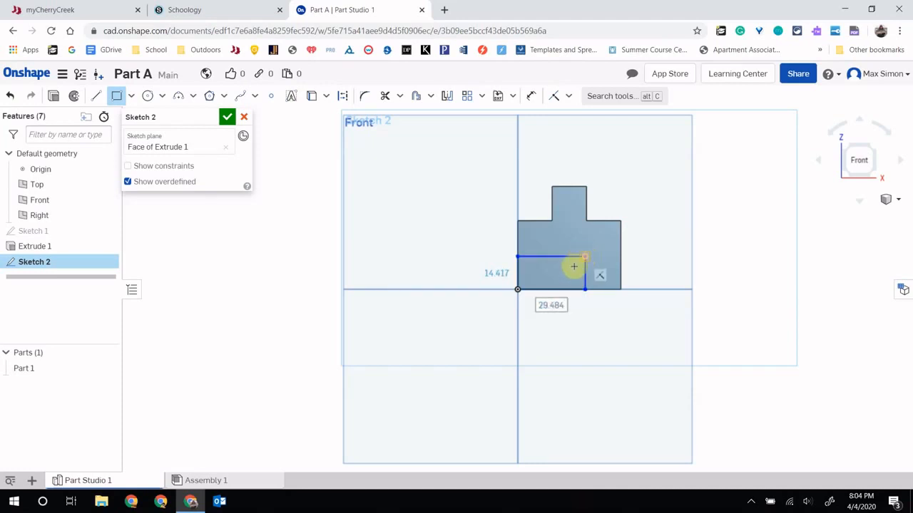
Dimension the rectangle's upper edge and set its width to 30 mm
{"action": "left_click", "coordinate": [531, 96]}
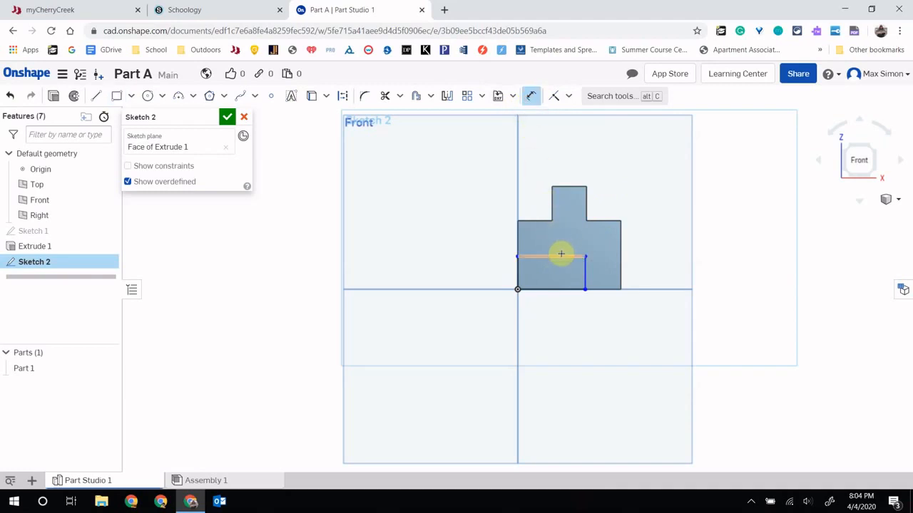
{"action": "left_click", "coordinate": [561, 255]}
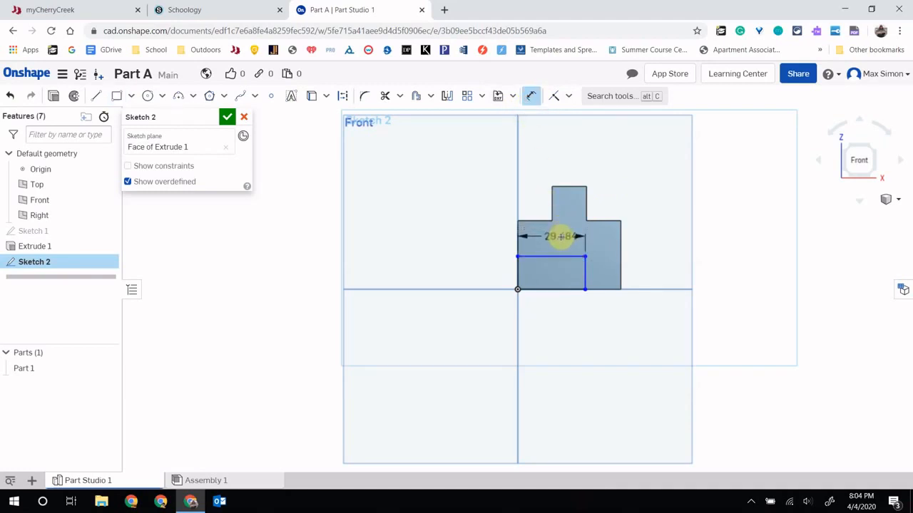
{"action": "left_click", "coordinate": [561, 236]}
{"action": "type", "text": "30"}
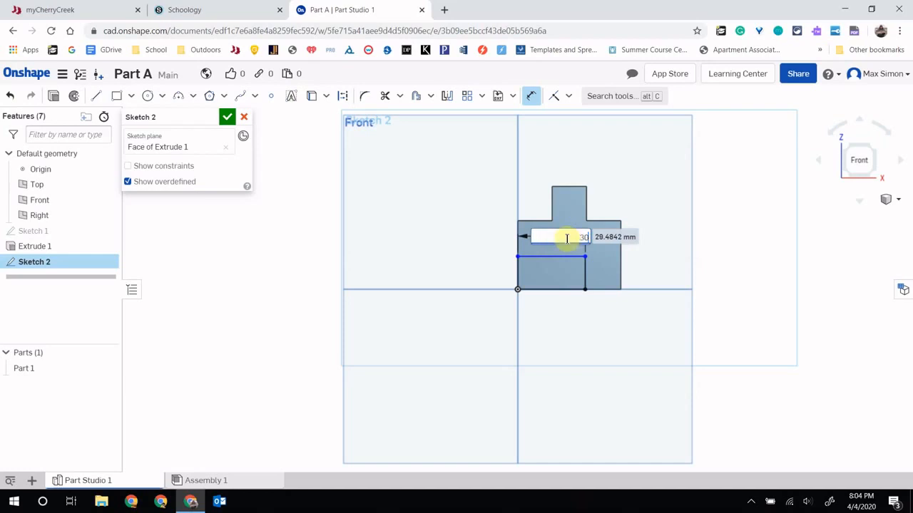
{"action": "key", "text": "Return"}
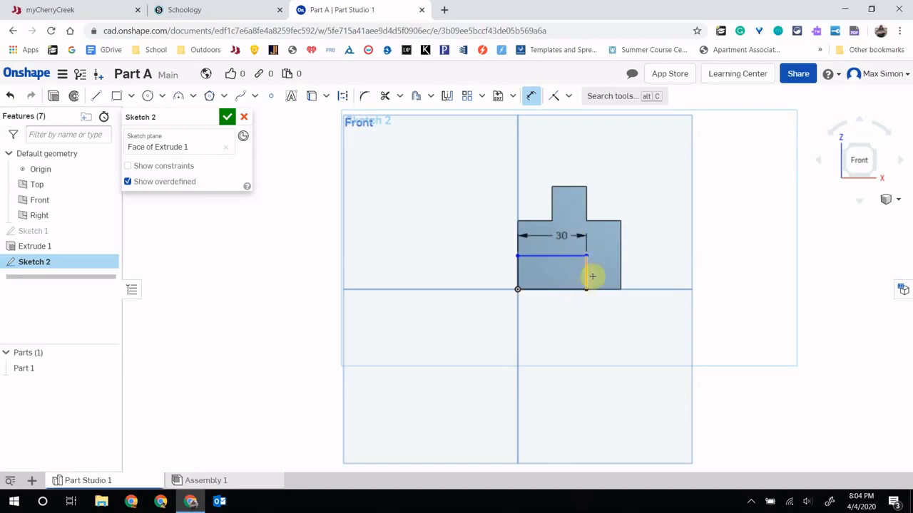
Dimension the rectangle's right vertical edge and set its height to 15 mm
{"action": "left_click", "coordinate": [588, 266]}
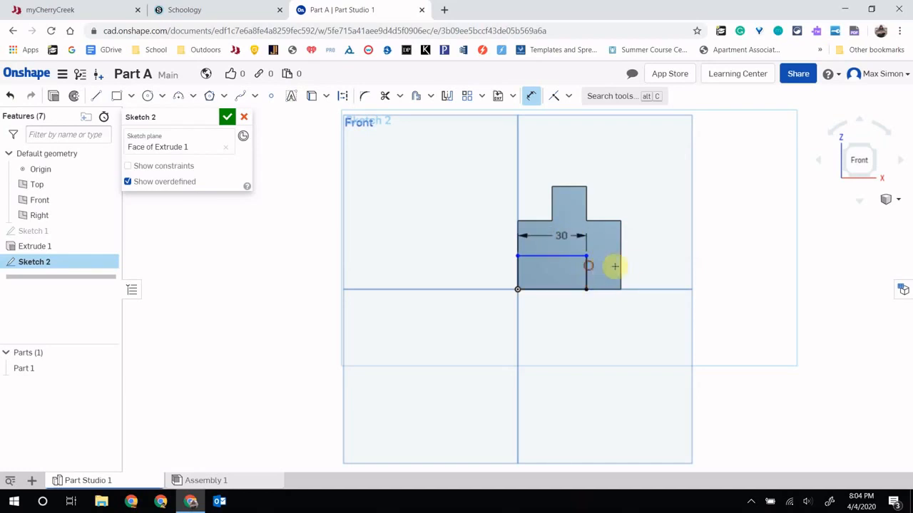
{"action": "left_click", "coordinate": [654, 274]}
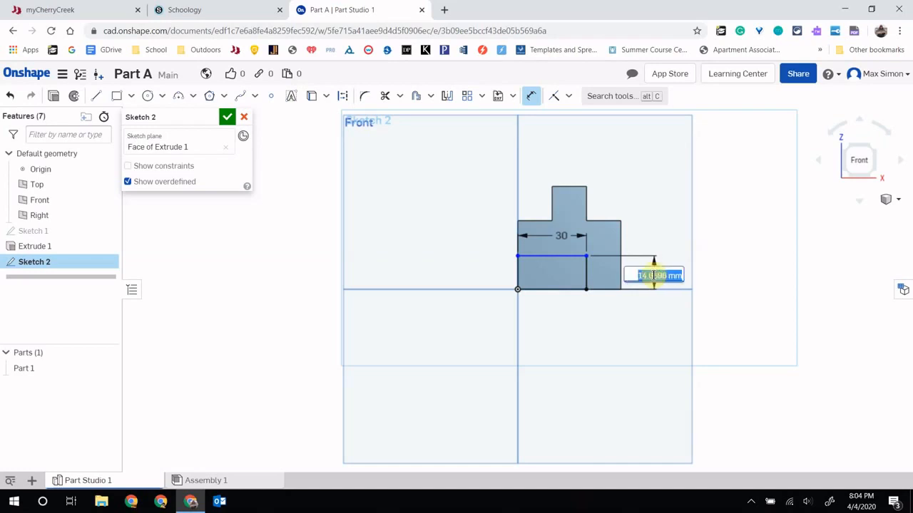
{"action": "key", "text": "Return"}
{"action": "double_click", "coordinate": [653, 274]}
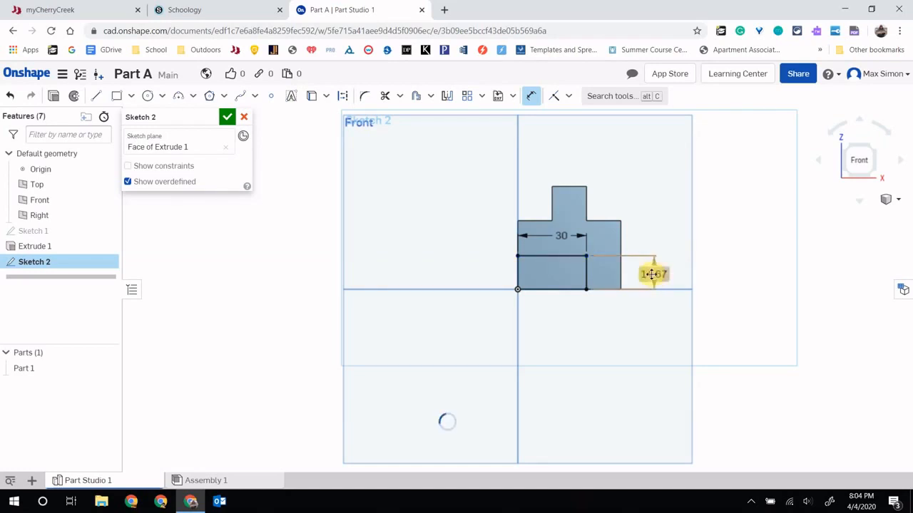
{"action": "type", "text": "15"}
{"action": "key", "text": "Return"}
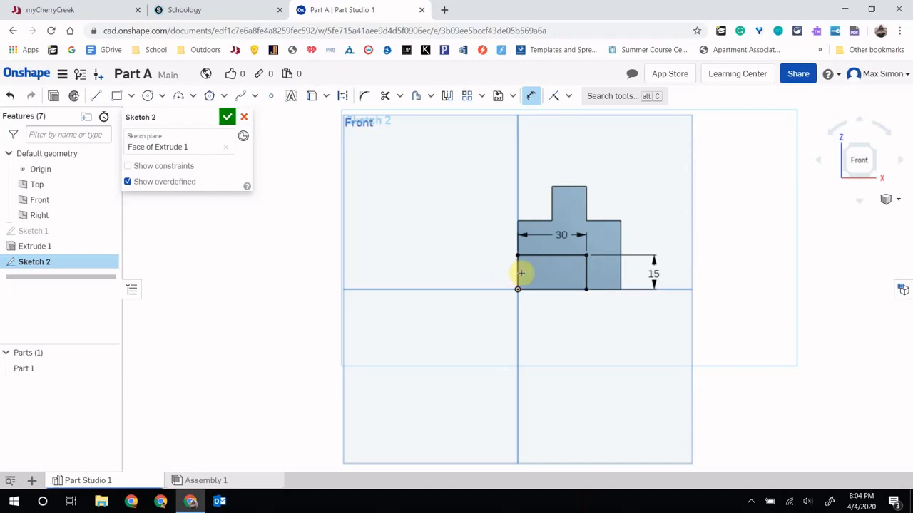
Extrude the 30 by 15 mm rectangle as a blind Add with a depth of 15 mm, merging with all
{"action": "left_click", "coordinate": [48, 99]}
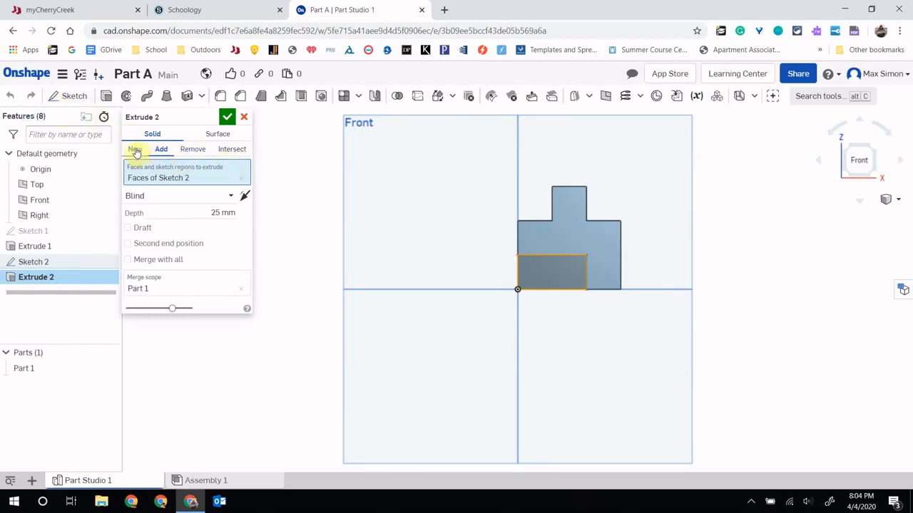
{"action": "left_click", "coordinate": [161, 151]}
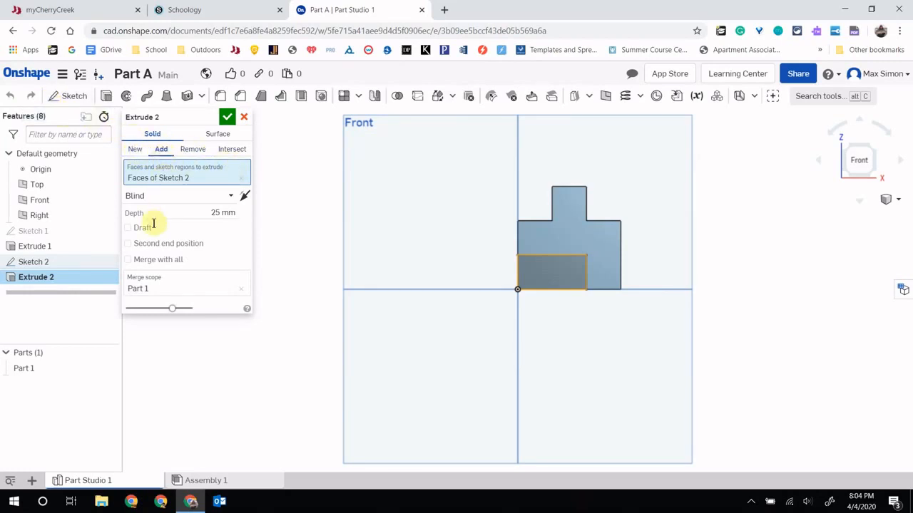
{"action": "left_click", "coordinate": [211, 212]}
{"action": "left_click_drag", "start_coordinate": [230, 211], "coordinate": [334, 215]}
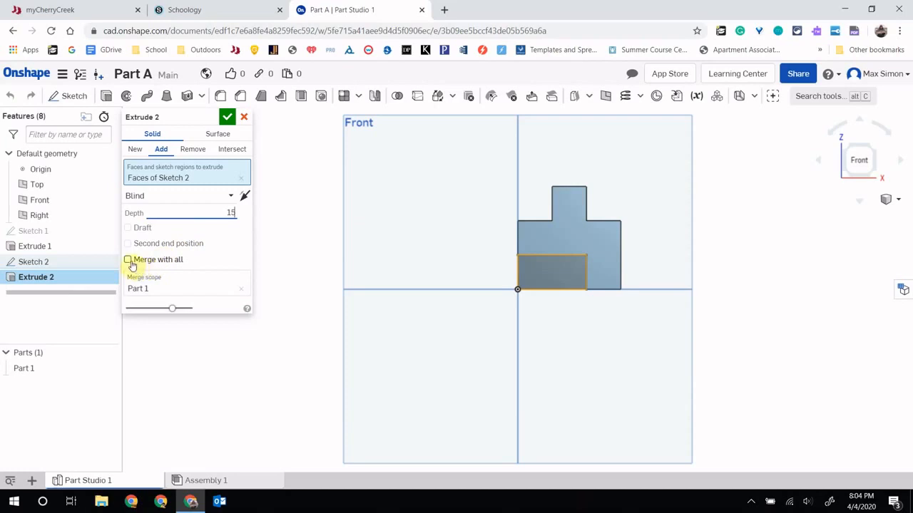
{"action": "left_click", "coordinate": [129, 261]}
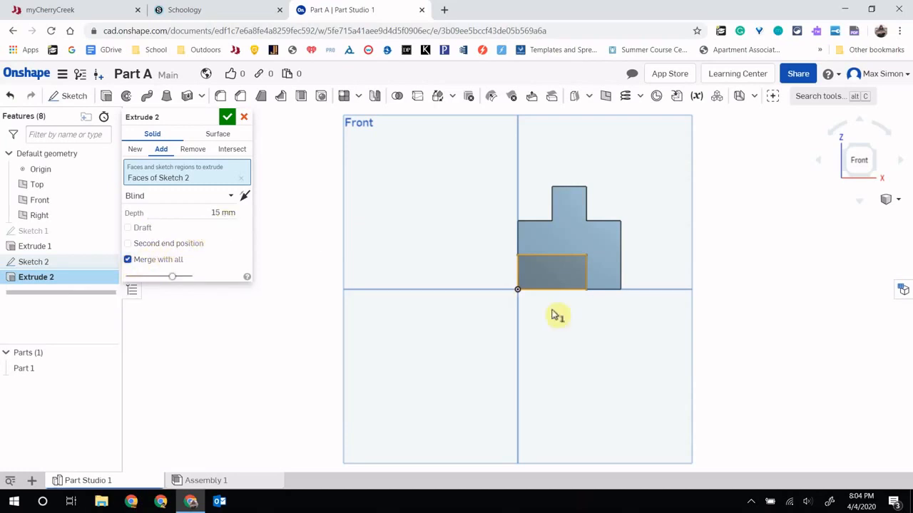
{"action": "left_click", "coordinate": [225, 117]}
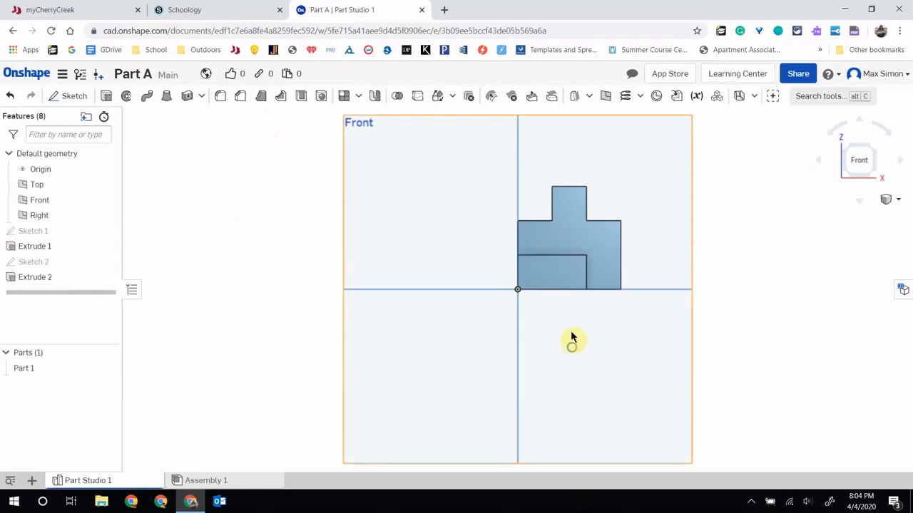
Start a sketch on the front face of the added block and draw a 15 by 15 mm square from the origin
{"action": "right_click_drag", "start_coordinate": [571, 338], "coordinate": [549, 291]}
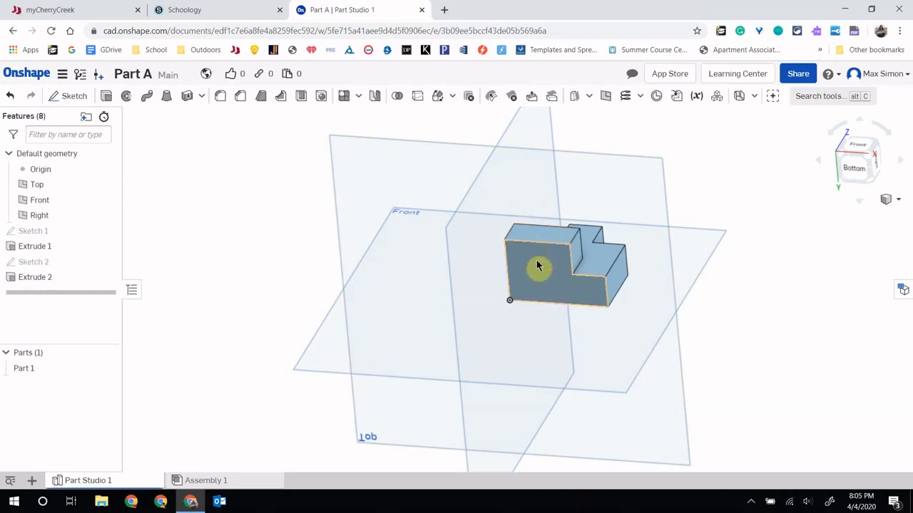
{"action": "left_click", "coordinate": [863, 147]}
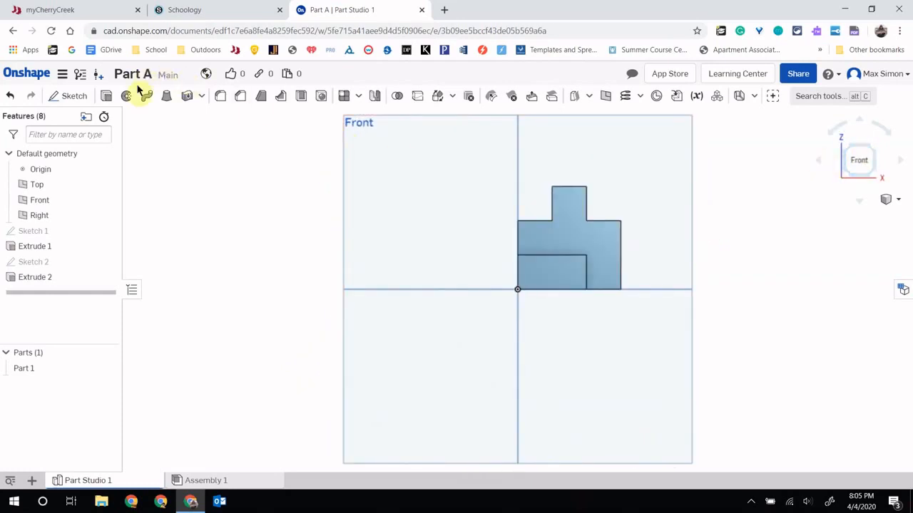
{"action": "left_click", "coordinate": [70, 98]}
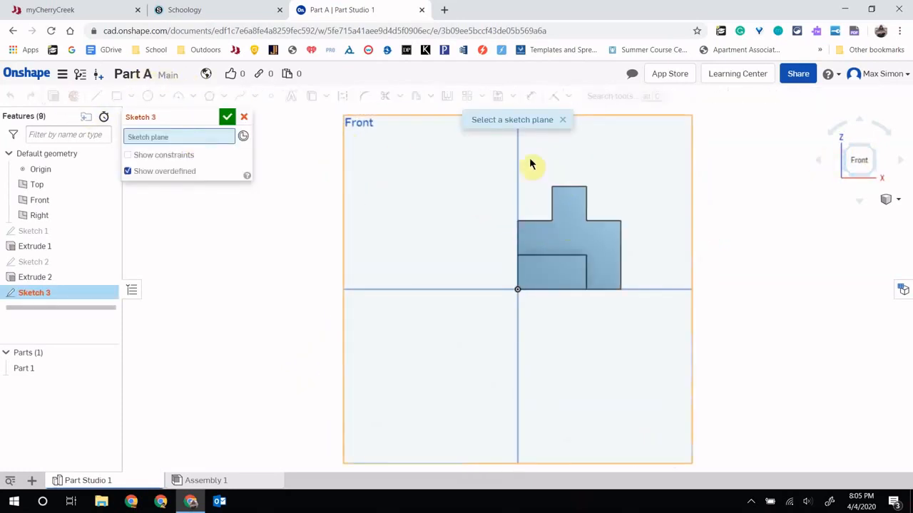
{"action": "left_click", "coordinate": [563, 278]}
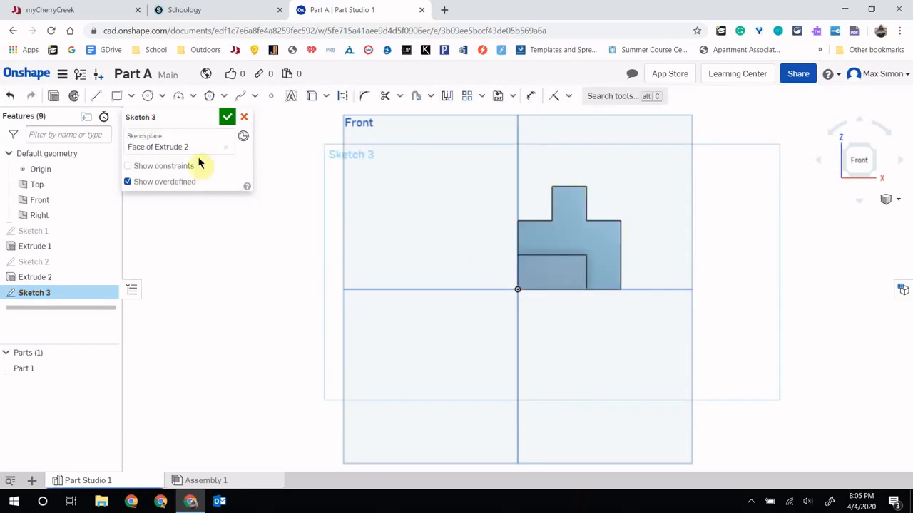
{"action": "left_click", "coordinate": [118, 98]}
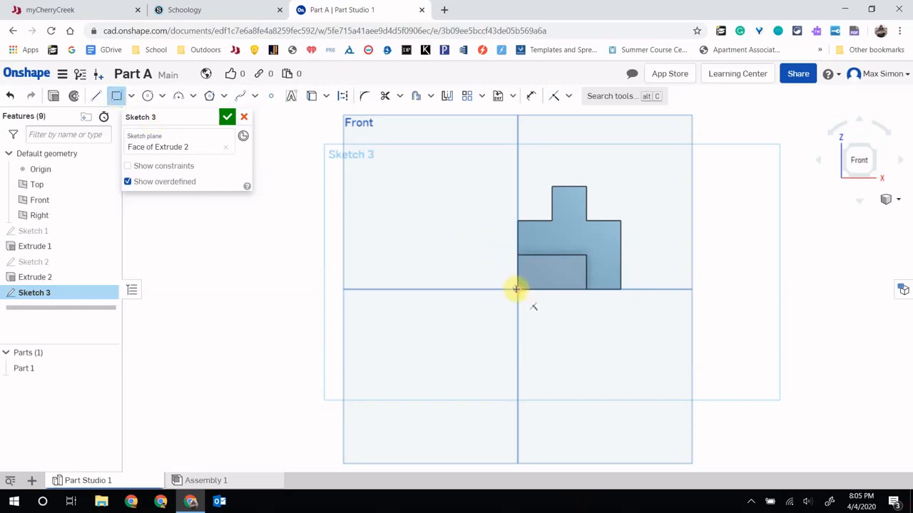
{"action": "left_click", "coordinate": [516, 289]}
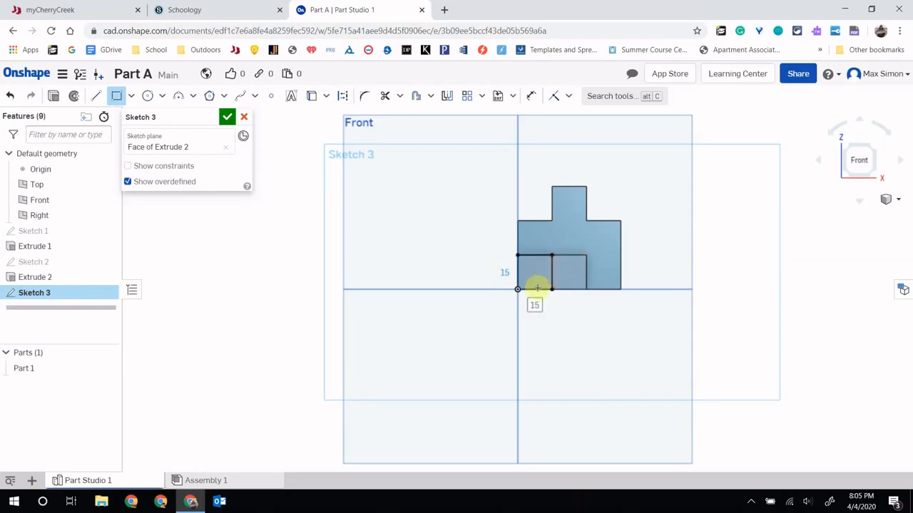
{"action": "left_click", "coordinate": [555, 259]}
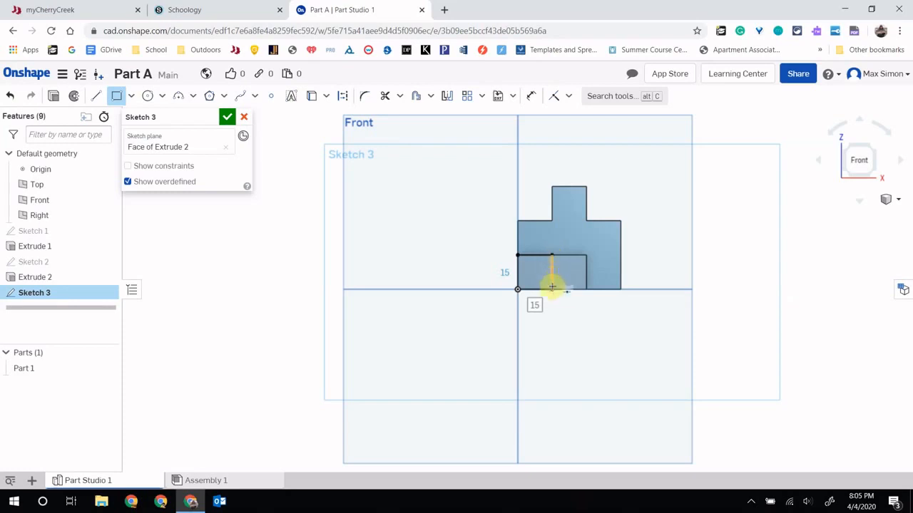
Dimension the square's upper edge and right edge, accepting 15 mm for both
{"action": "left_click", "coordinate": [531, 96]}
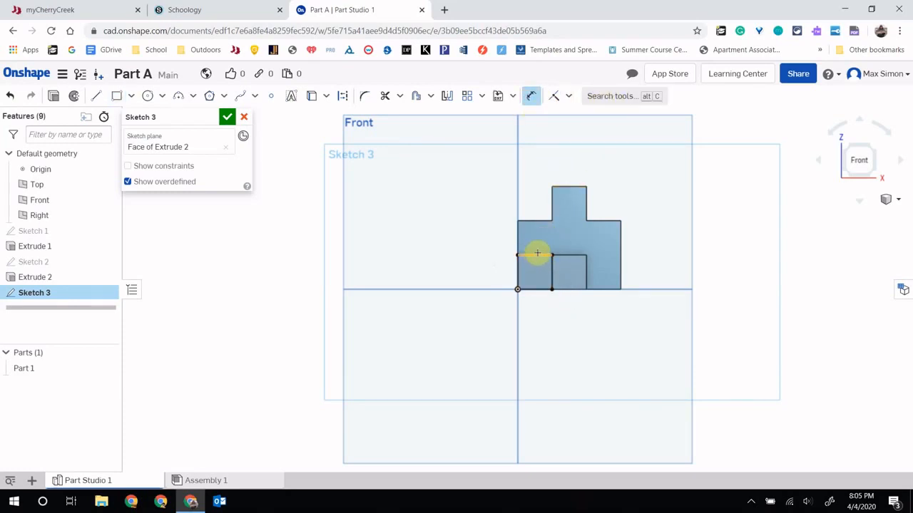
{"action": "left_click", "coordinate": [537, 254]}
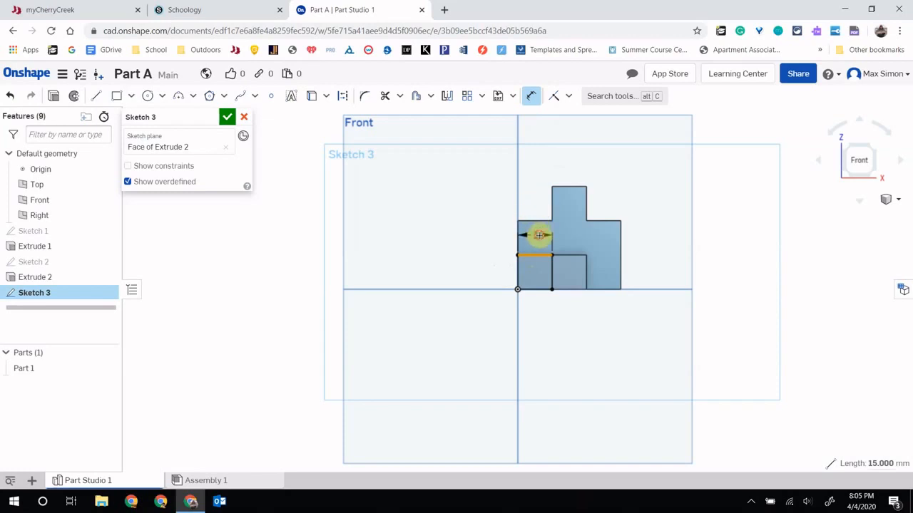
{"action": "left_click", "coordinate": [540, 234]}
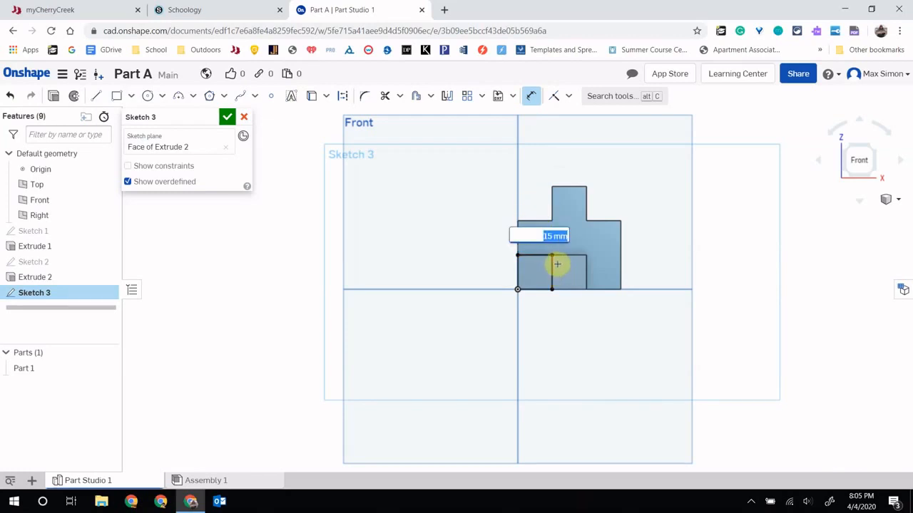
{"action": "key", "text": "Return"}
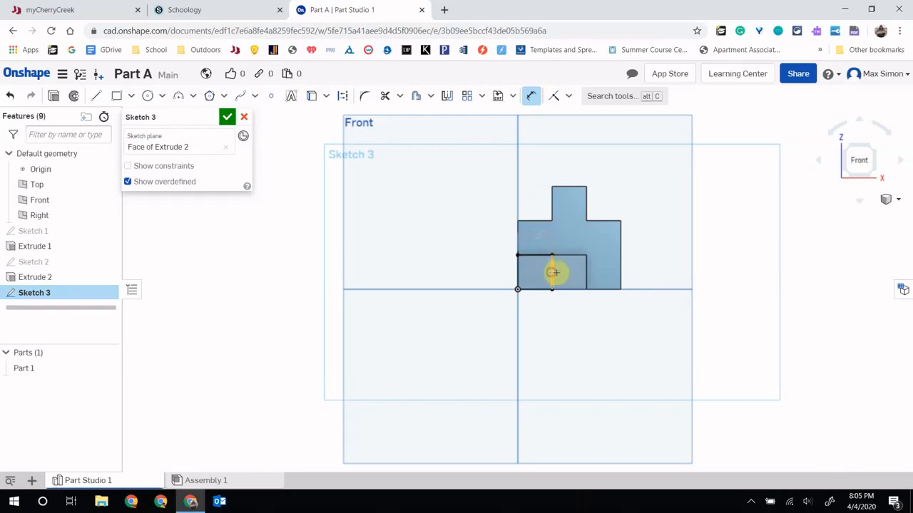
{"action": "left_click", "coordinate": [580, 273]}
{"action": "key", "text": "Return"}
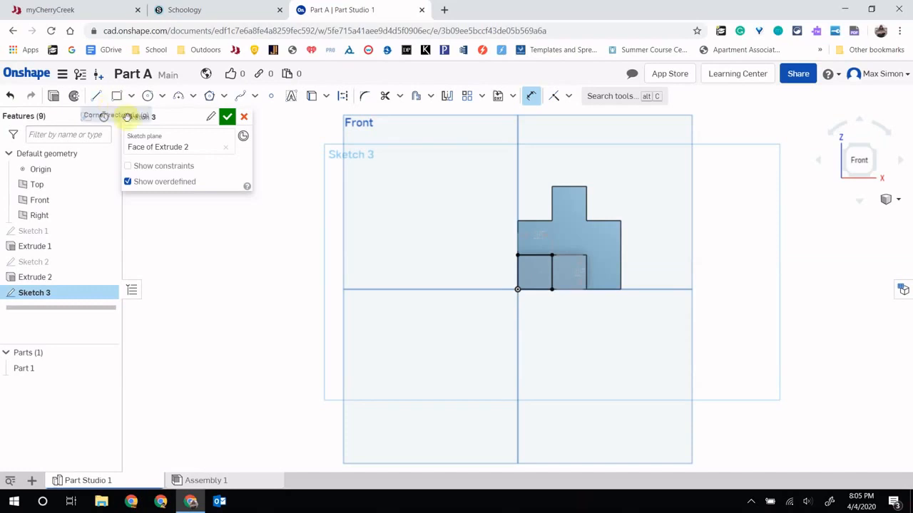
Extrude the 15 mm square as a blind Add with a depth of 15 mm, merging with all, and inspect the part
{"action": "left_click", "coordinate": [54, 97]}
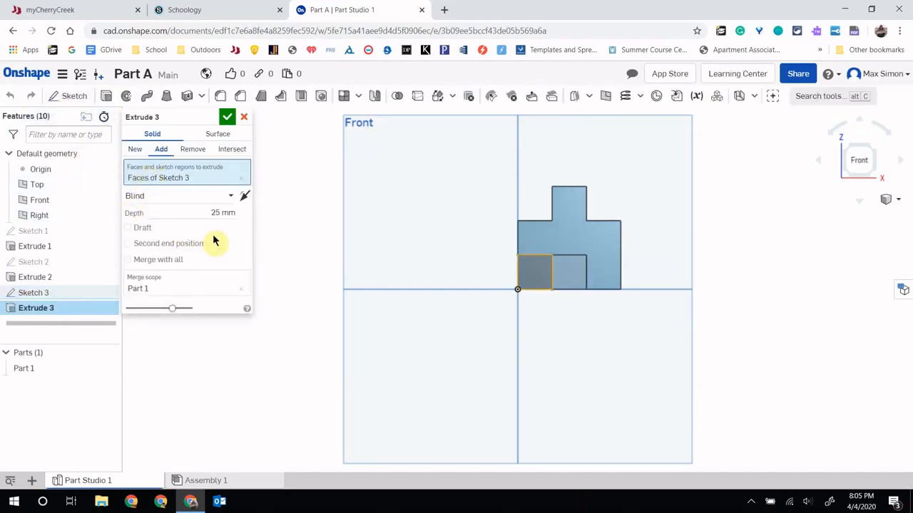
{"action": "left_click", "coordinate": [211, 213]}
{"action": "left_click_drag", "start_coordinate": [210, 213], "coordinate": [248, 221]}
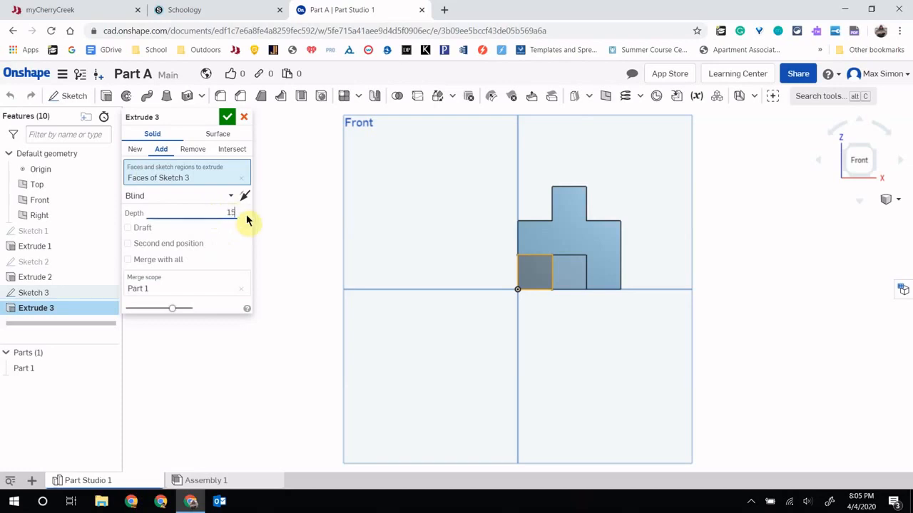
{"action": "left_click", "coordinate": [127, 260]}
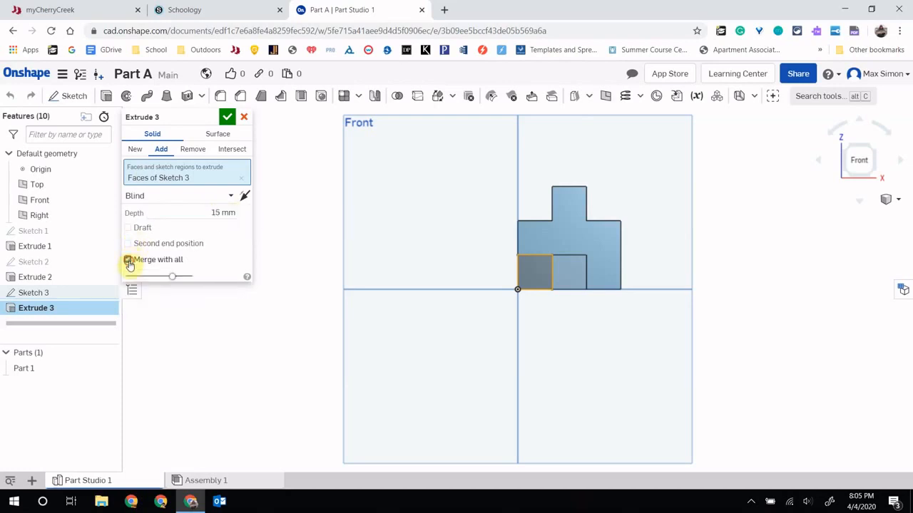
{"action": "left_click", "coordinate": [228, 117]}
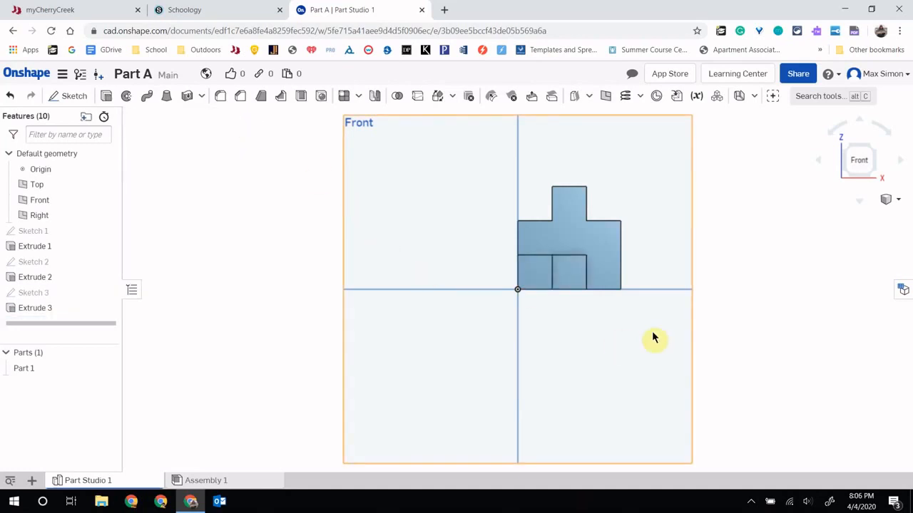
{"action": "middle_click_drag", "start_coordinate": [652, 331], "coordinate": [664, 284]}
{"action": "right_click_drag", "start_coordinate": [664, 283], "coordinate": [537, 285]}
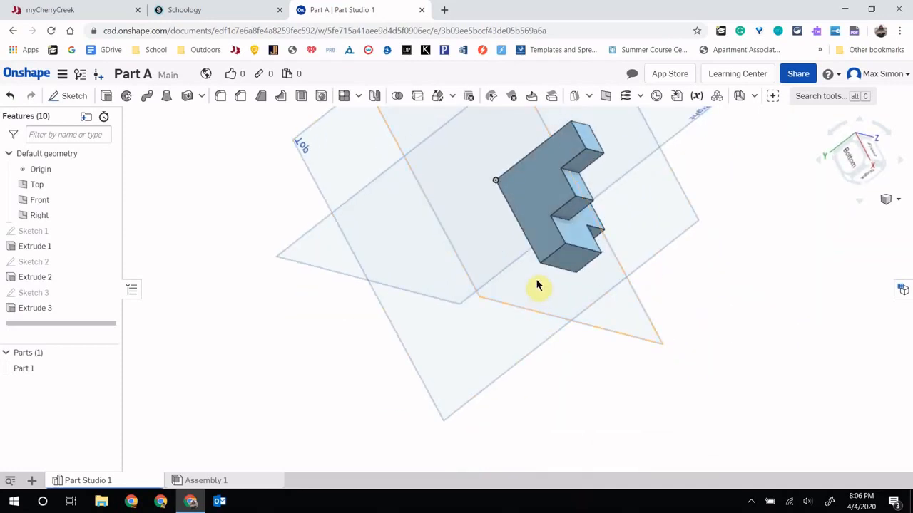
Start a sketch on the part's stepped bottom face, viewed straight on from the Bottom
{"action": "left_click", "coordinate": [849, 165]}
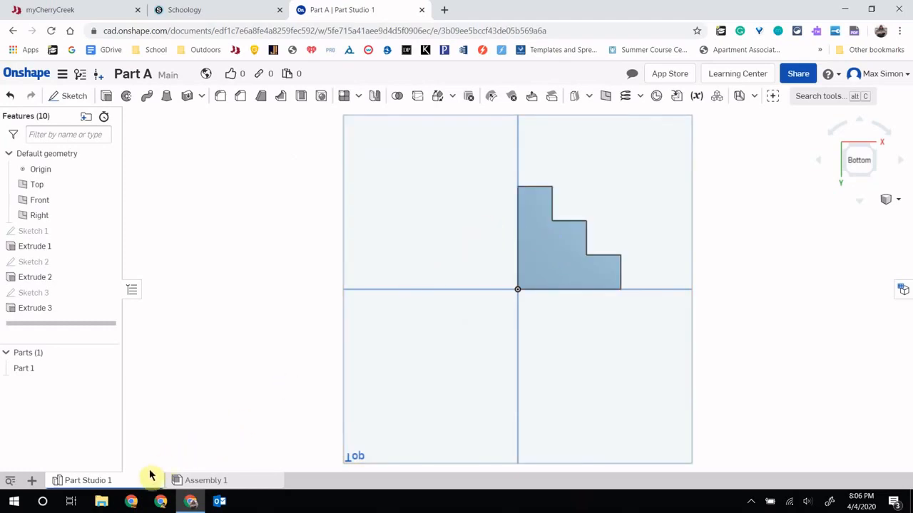
{"action": "left_click", "coordinate": [75, 100]}
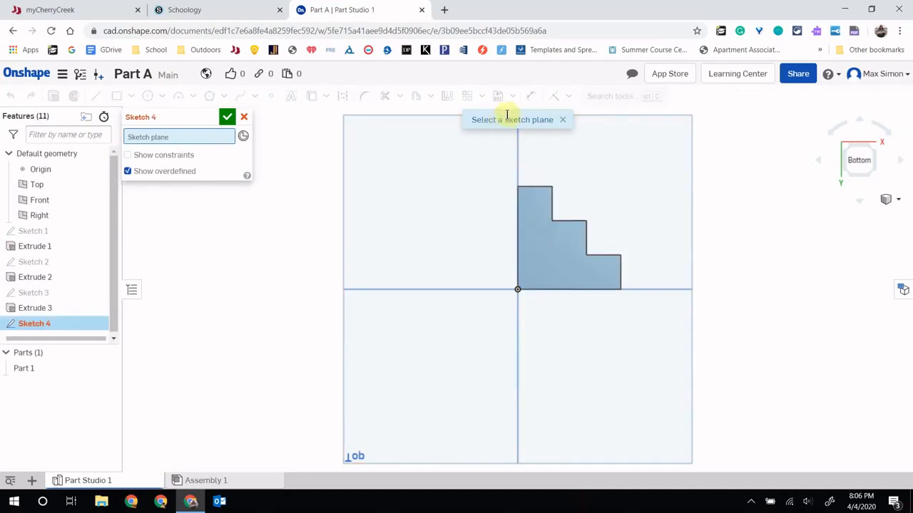
{"action": "left_click", "coordinate": [570, 268]}
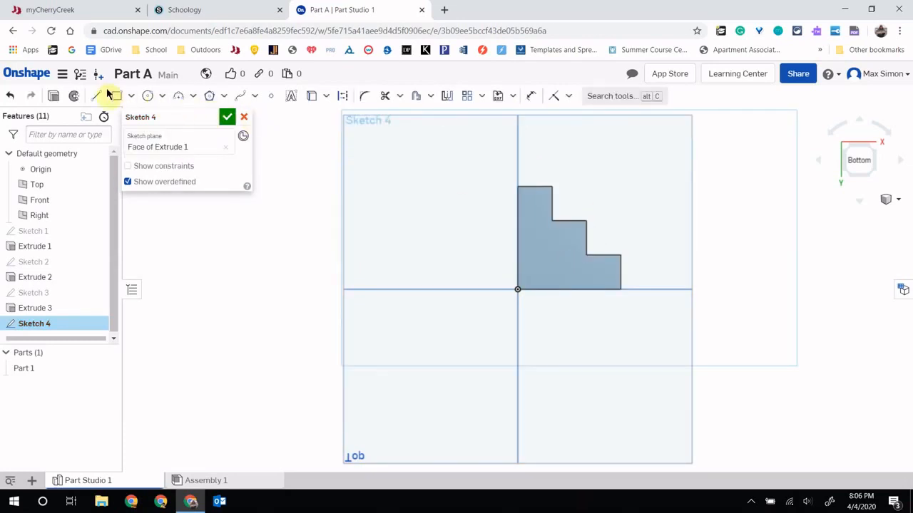
Draw a trial circle about 13 mm in diameter centred on the middle step's square area and delete it
{"action": "left_click", "coordinate": [148, 98]}
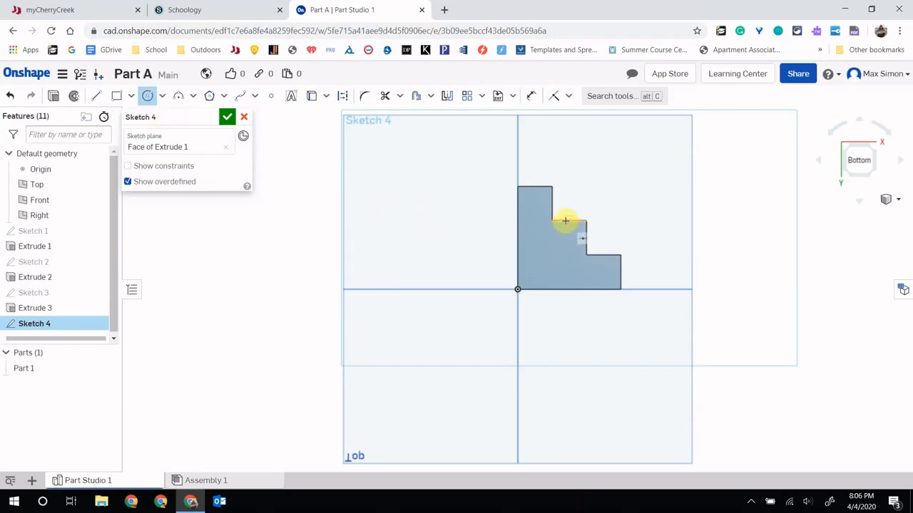
{"action": "scroll", "coordinate": [576, 226], "scroll_direction": "down", "scroll_amount": 2}
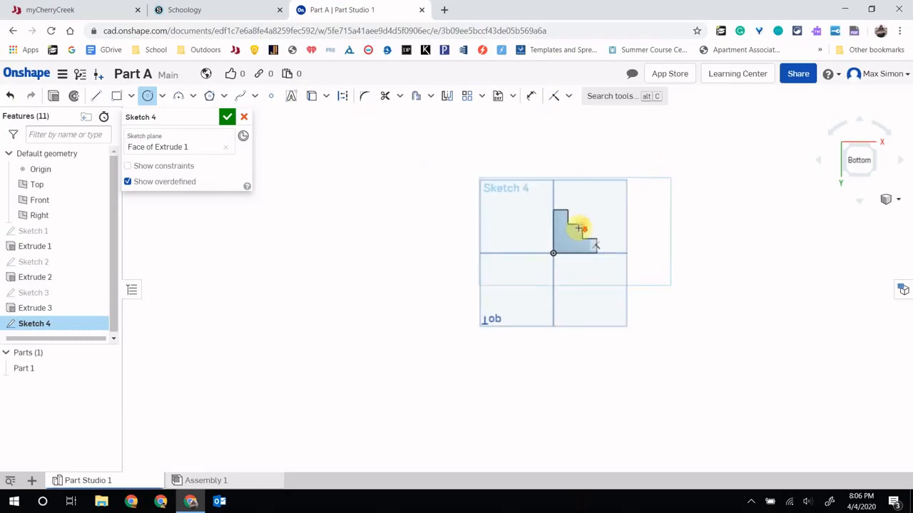
{"action": "scroll", "coordinate": [581, 229], "scroll_direction": "up", "scroll_amount": 6}
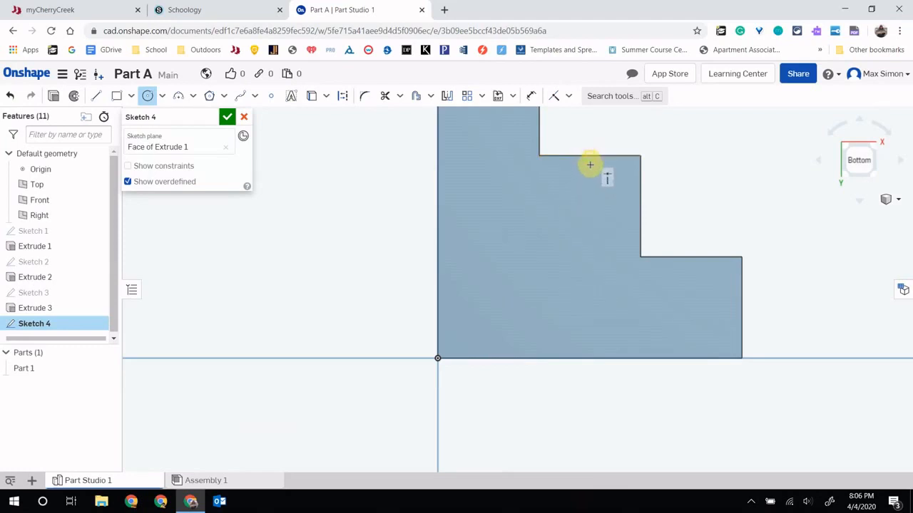
{"action": "left_click", "coordinate": [590, 207]}
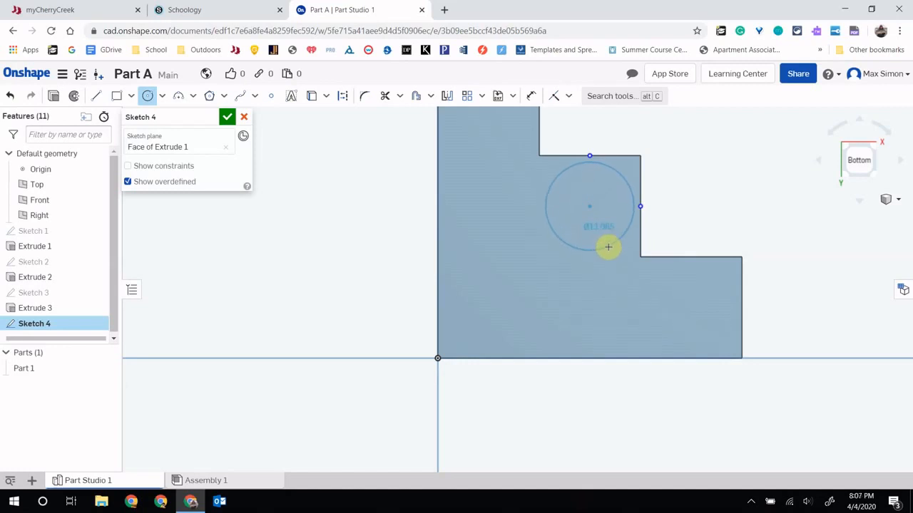
{"action": "left_click", "coordinate": [608, 246]}
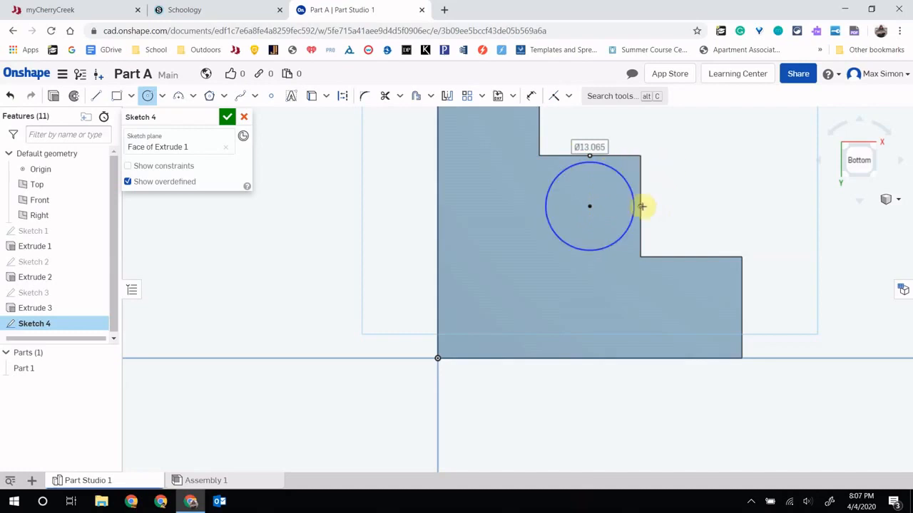
{"action": "left_click", "coordinate": [606, 166]}
{"action": "key", "text": "Delete"}
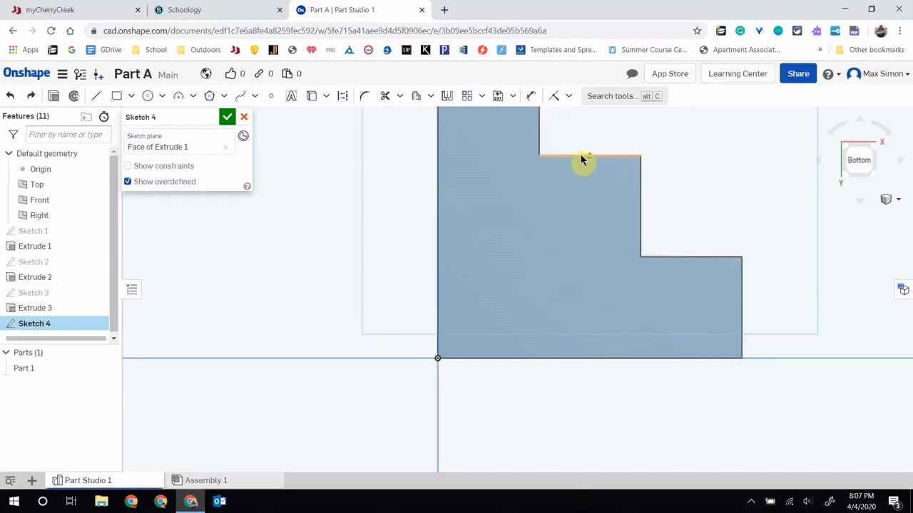
Draw a circle about 12 mm in diameter roughly centred on the middle step, without snapping it to the edge midpoints
{"action": "left_click", "coordinate": [151, 95]}
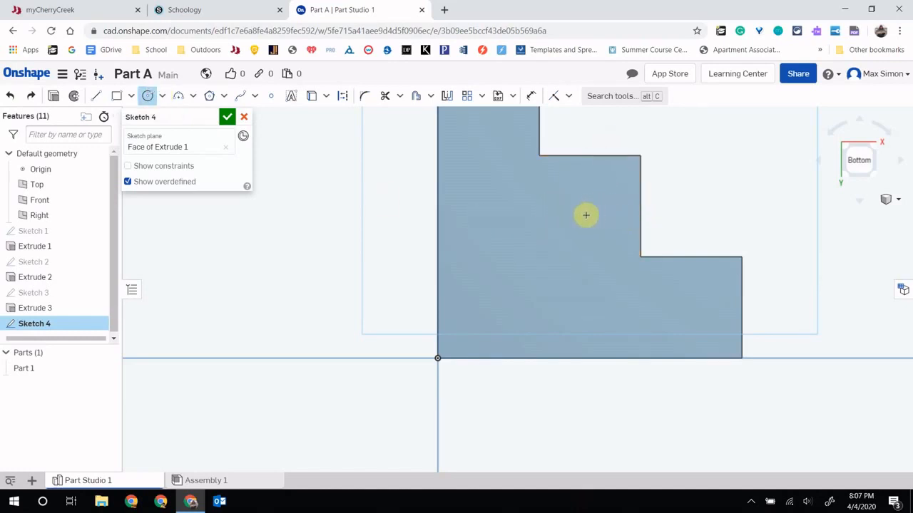
{"action": "left_click", "coordinate": [568, 217]}
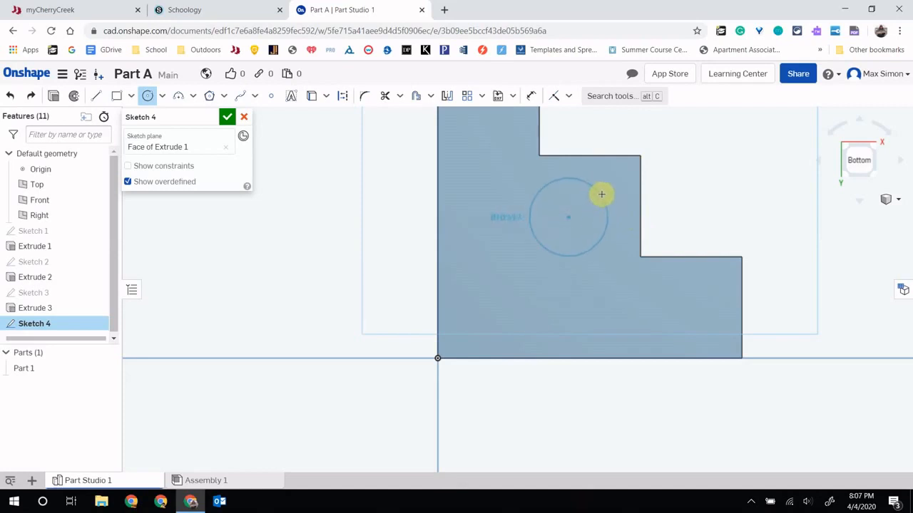
{"action": "left_click", "coordinate": [601, 193]}
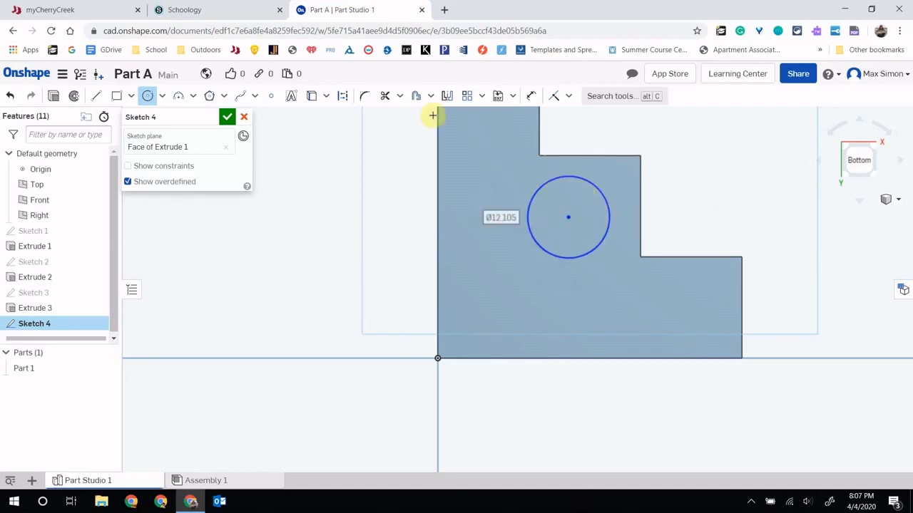
Dimension the circle's centre 7.5 mm from the middle step's upper edge and 15/2 mm from its outer vertical edge
{"action": "left_click", "coordinate": [532, 96]}
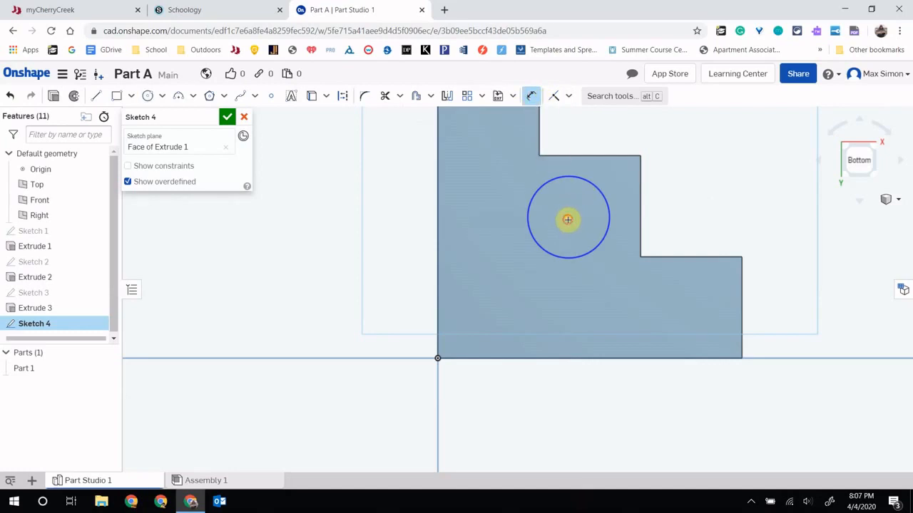
{"action": "left_click", "coordinate": [573, 157]}
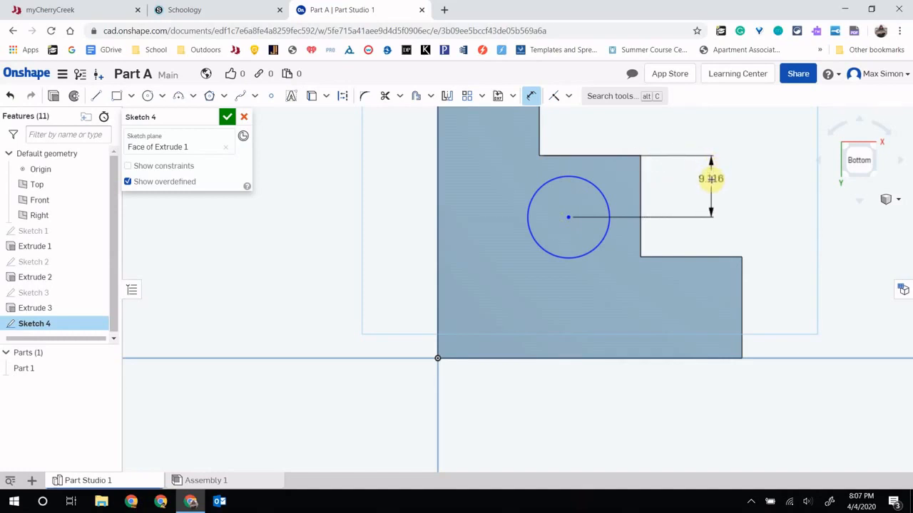
{"action": "left_click", "coordinate": [711, 179]}
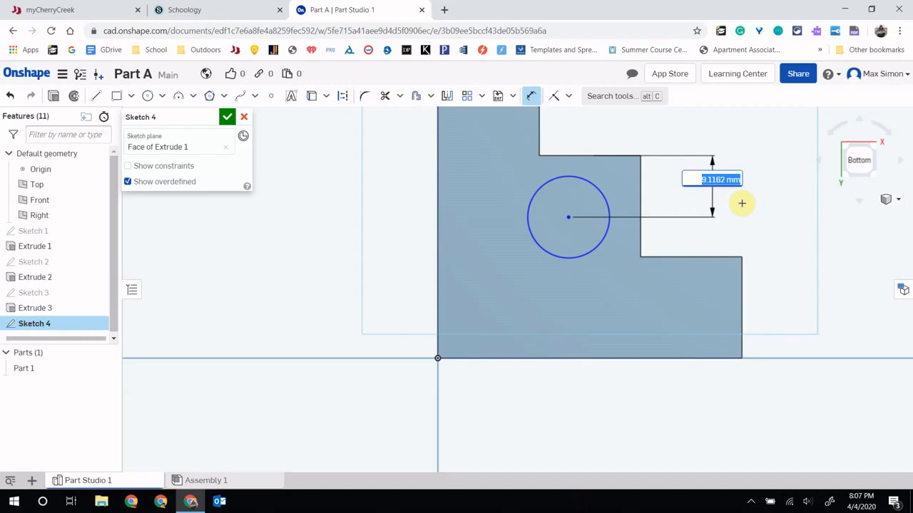
{"action": "type", "text": "7.5"}
{"action": "key", "text": "Return"}
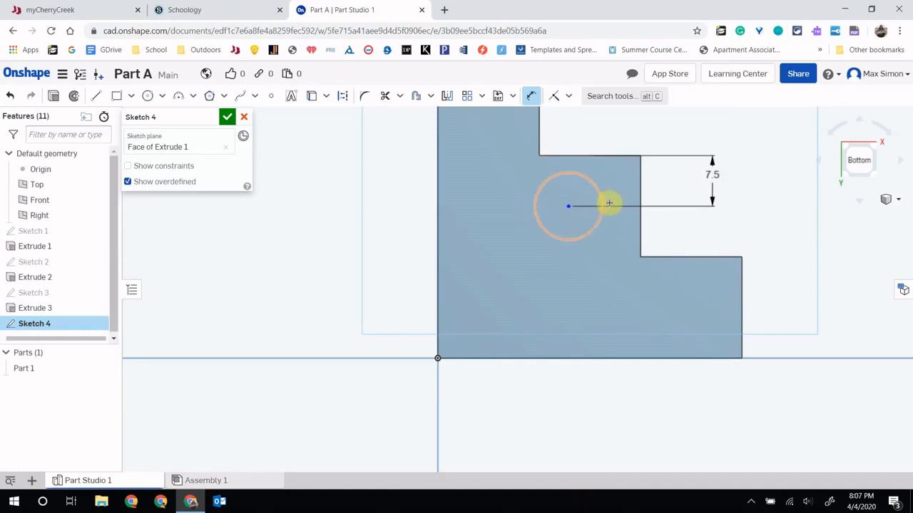
{"action": "left_click", "coordinate": [641, 180]}
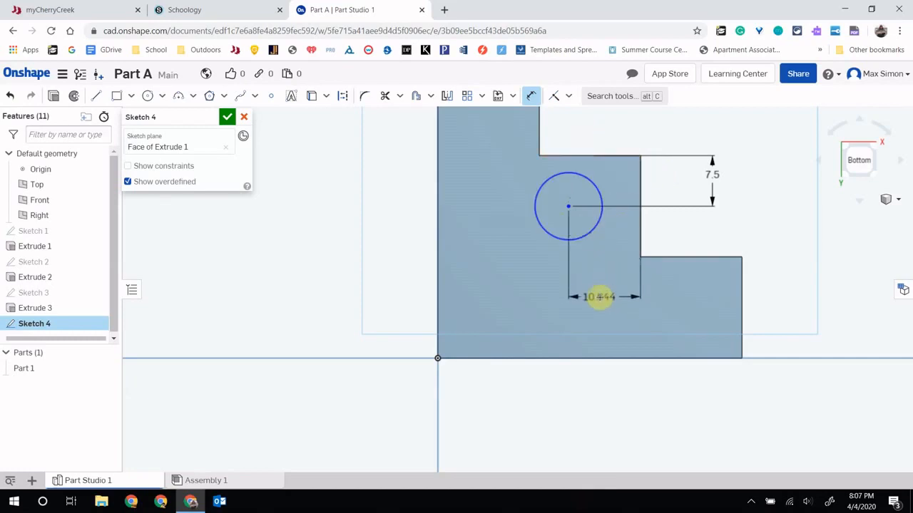
{"action": "left_click", "coordinate": [605, 302]}
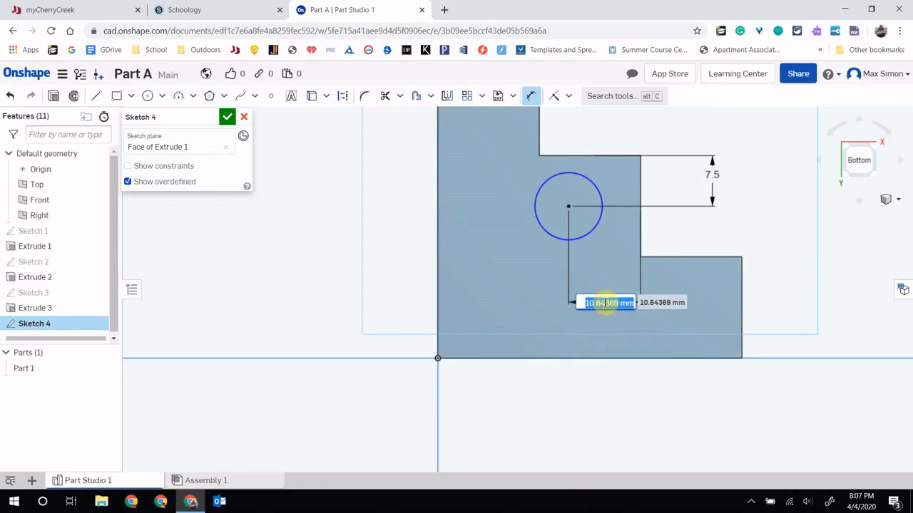
{"action": "type", "text": "15/2"}
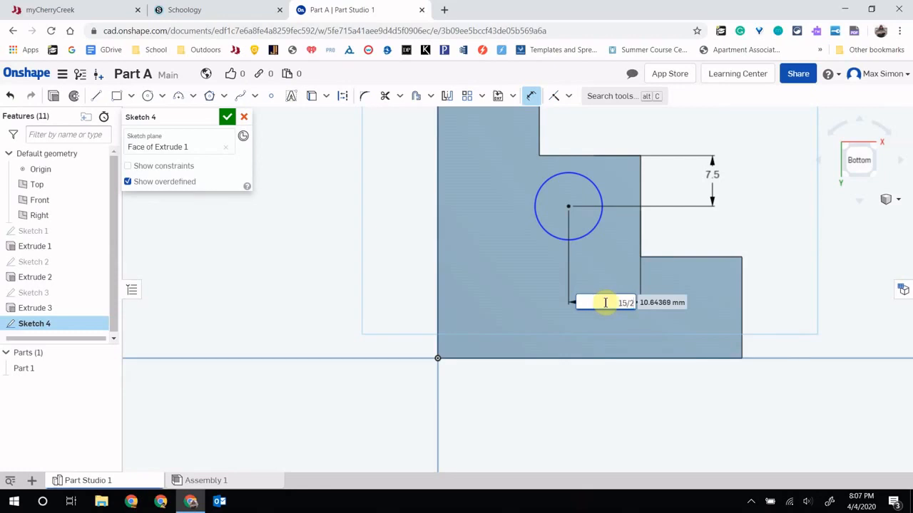
{"action": "key", "text": "Return"}
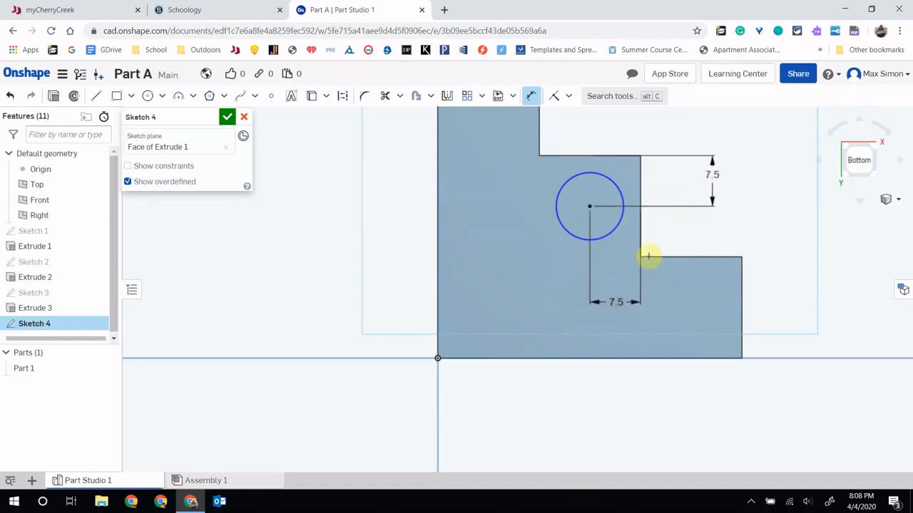
Dimension the circle's diameter as 12 mm
{"action": "left_click", "coordinate": [570, 230]}
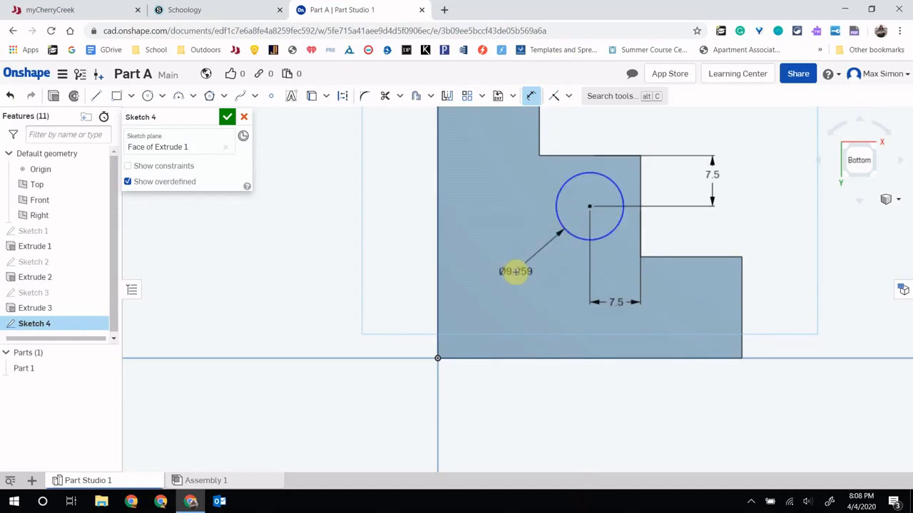
{"action": "left_click", "coordinate": [514, 271]}
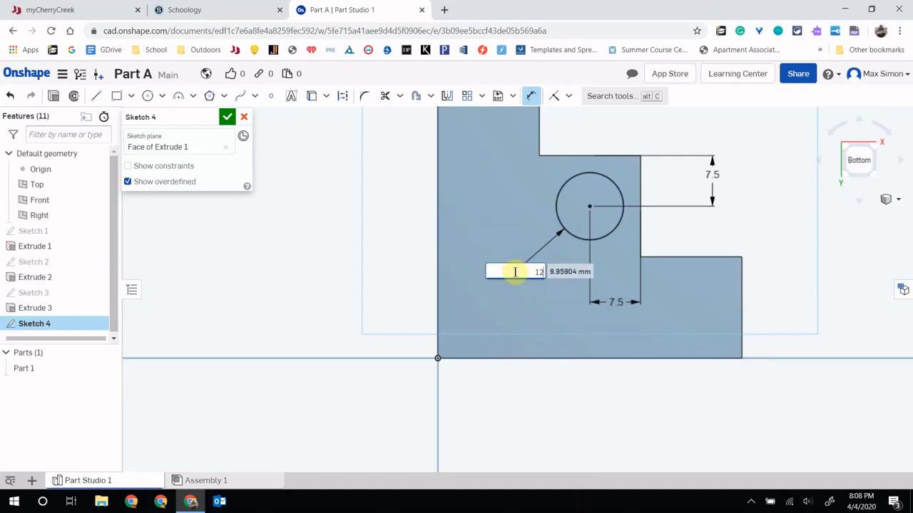
{"action": "key", "text": "Return"}
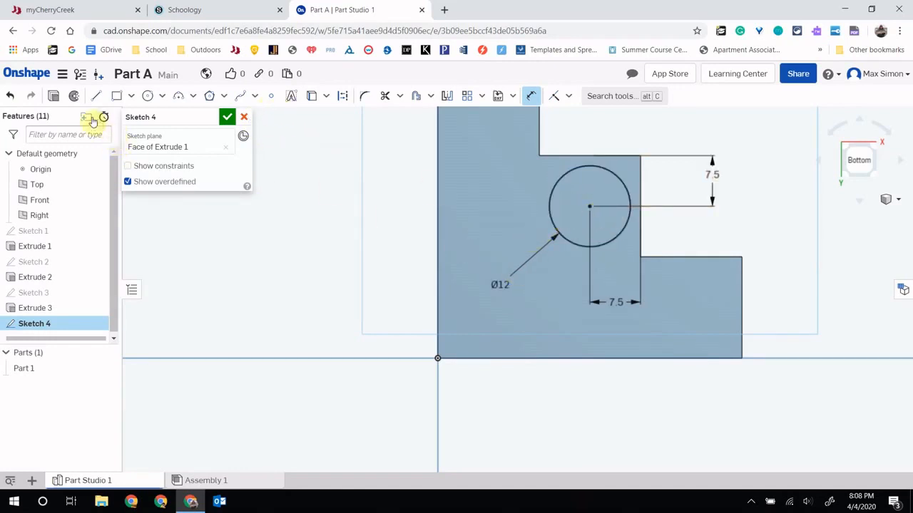
Set up a Remove extrude from the 12 mm circle's sketch with the end type Through all and accept it
{"action": "left_click", "coordinate": [55, 96]}
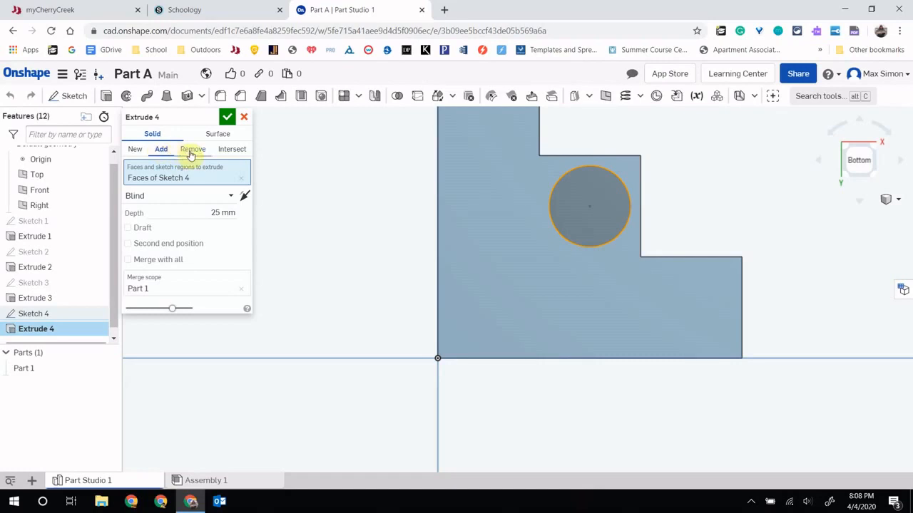
{"action": "left_click", "coordinate": [191, 153]}
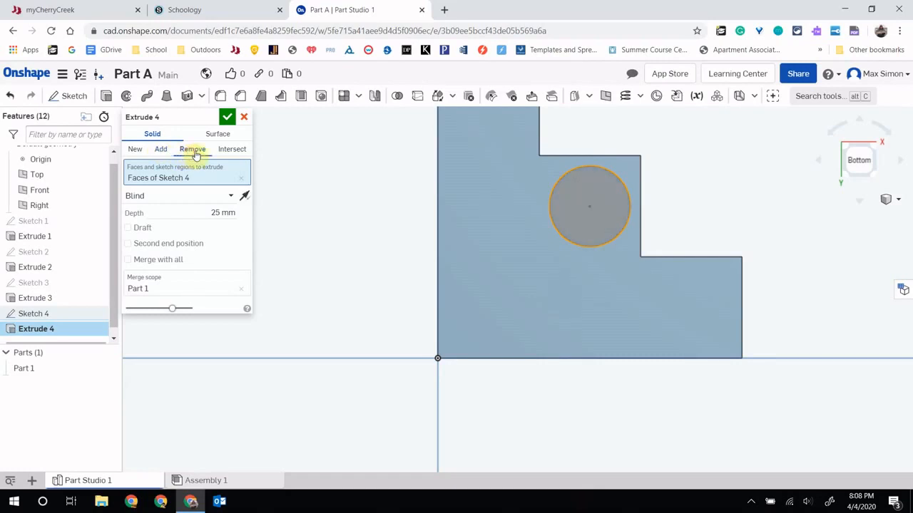
{"action": "mouse_move", "coordinate": [756, 202]}
{"action": "right_mouse_down"}
{"action": "mouse_move", "coordinate": [729, 206]}
{"action": "mouse_move", "coordinate": [754, 205]}
{"action": "right_mouse_up"}
{"action": "left_click", "coordinate": [755, 204]}
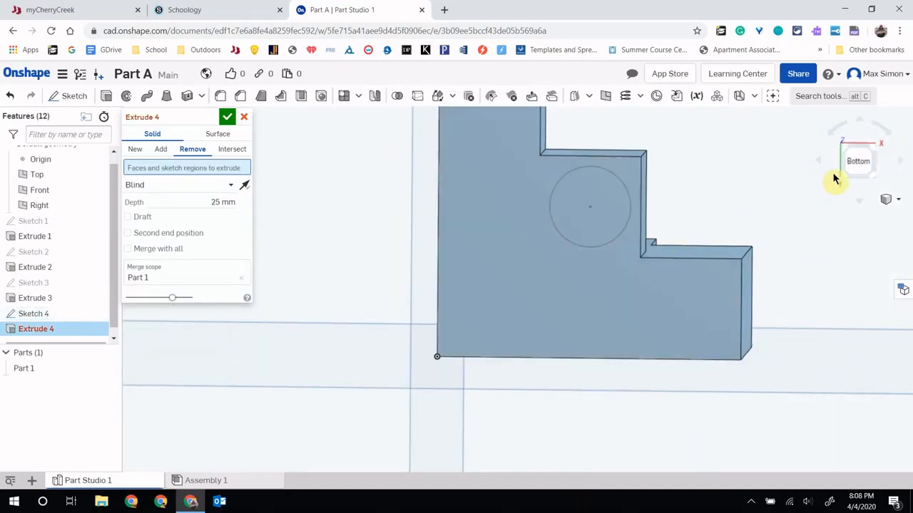
{"action": "left_click", "coordinate": [857, 165]}
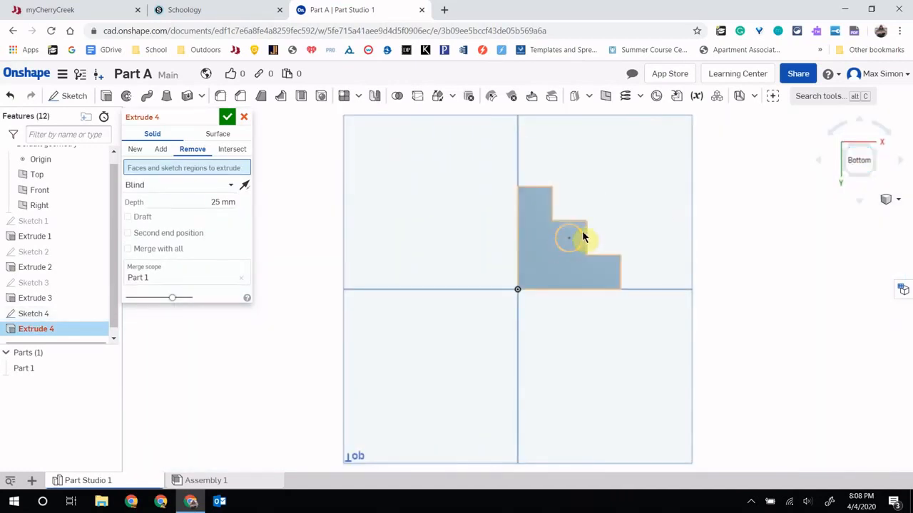
{"action": "right_click_drag", "start_coordinate": [727, 237], "coordinate": [698, 244]}
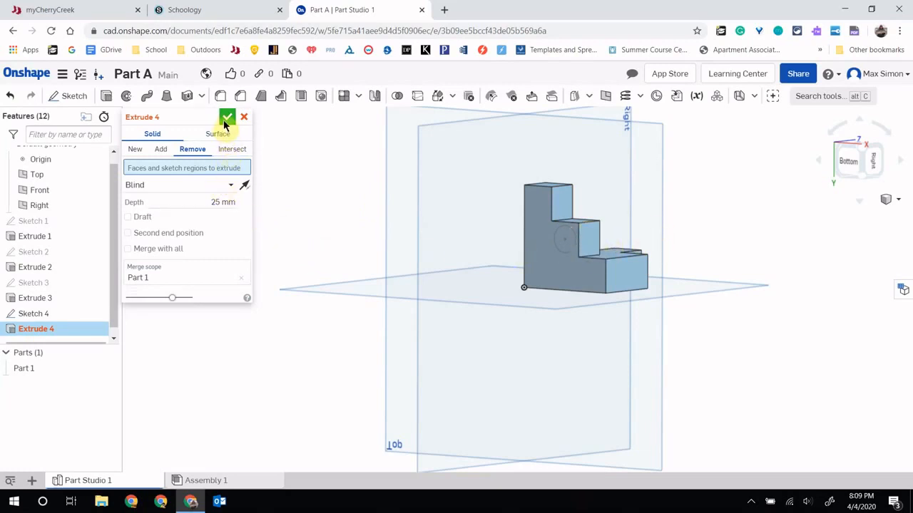
{"action": "left_click", "coordinate": [227, 172]}
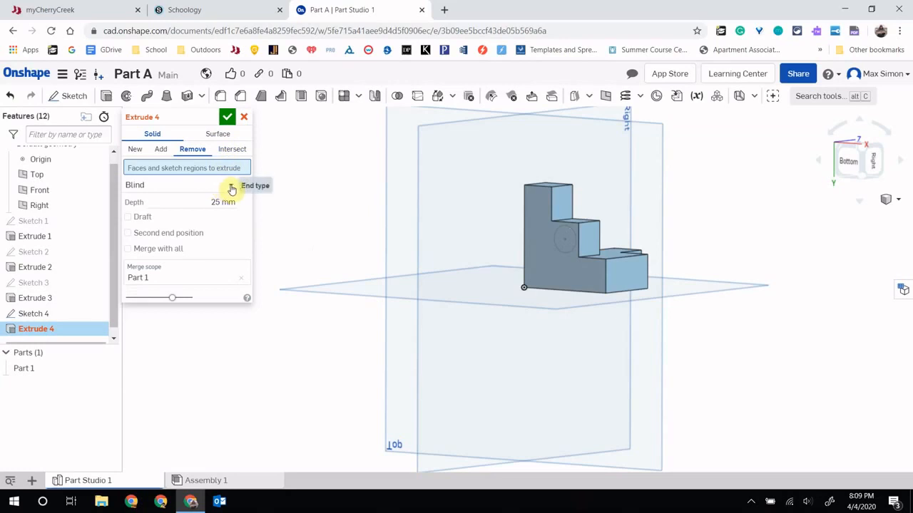
{"action": "left_click", "coordinate": [230, 186]}
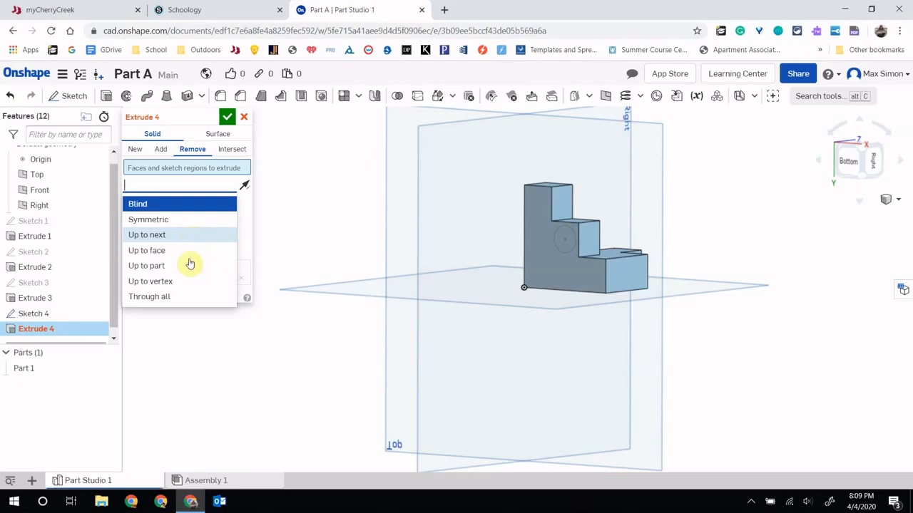
{"action": "left_click", "coordinate": [179, 298]}
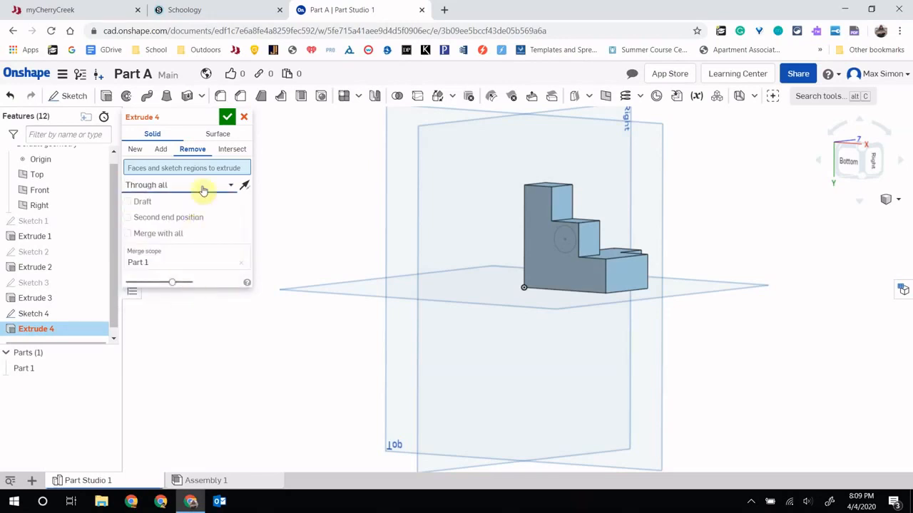
{"action": "left_click", "coordinate": [226, 118]}
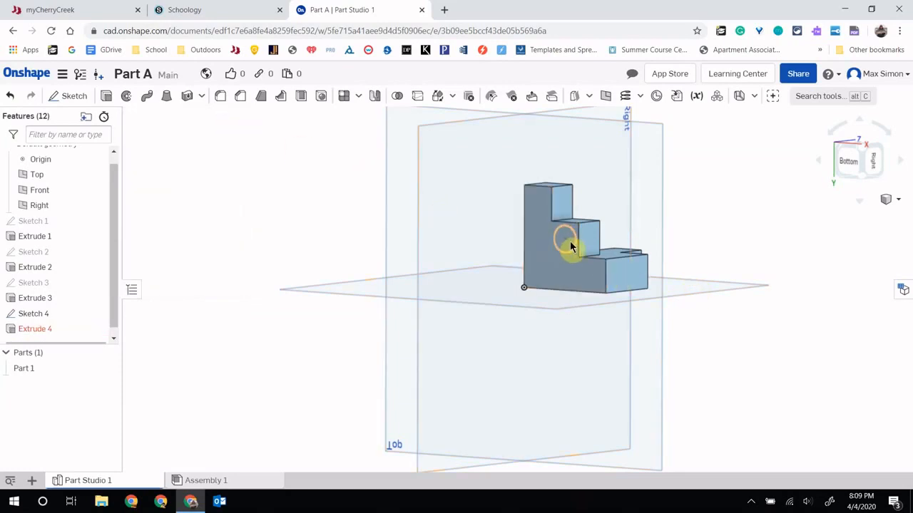
Reopen the hole's Remove extrude, enable Merge with all and accept it
{"action": "double_click", "coordinate": [50, 328]}
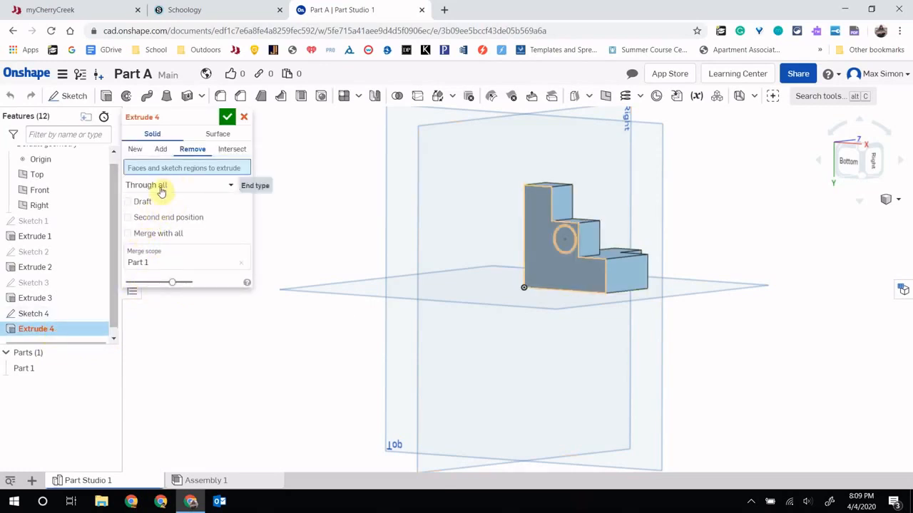
{"action": "left_click", "coordinate": [128, 233]}
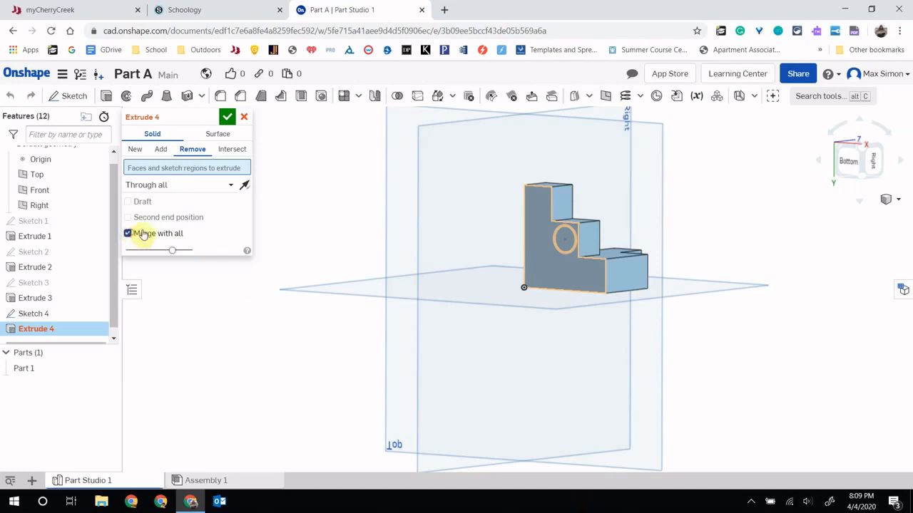
{"action": "left_click", "coordinate": [227, 115]}
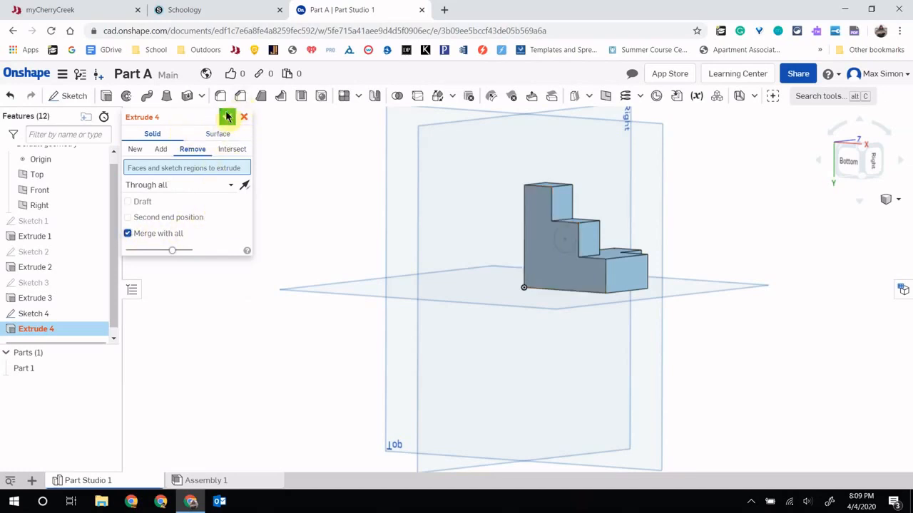
Reopen the hole's Remove extrude, set its end type to Blind and turn off Merge with all
{"action": "left_click", "coordinate": [564, 240]}
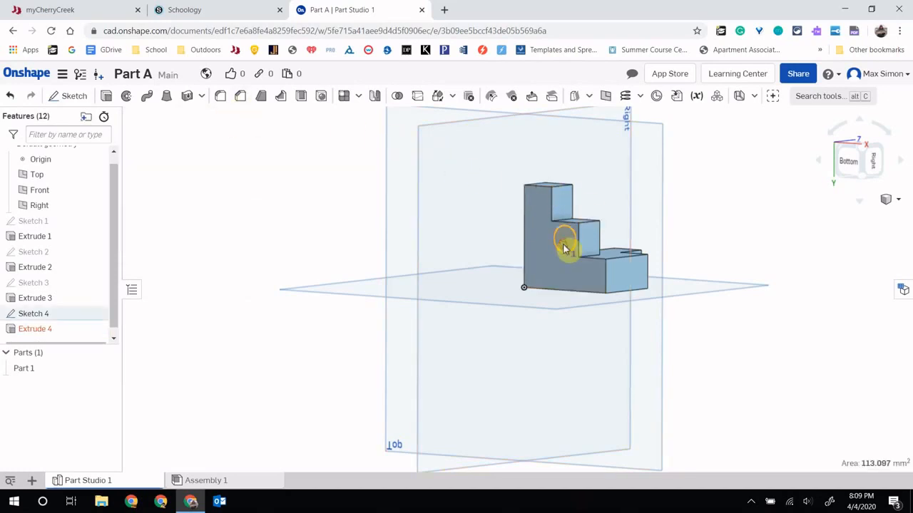
{"action": "left_click", "coordinate": [48, 330]}
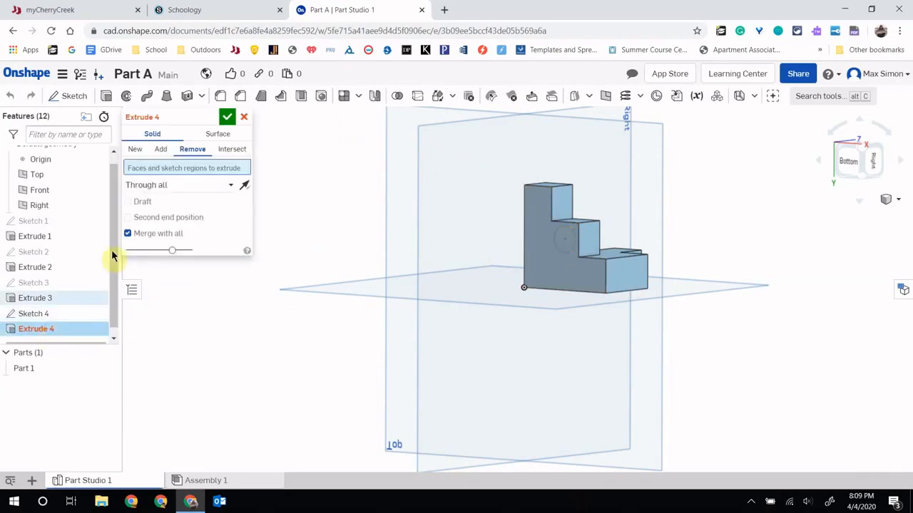
{"action": "left_click", "coordinate": [204, 184]}
{"action": "left_click", "coordinate": [202, 206]}
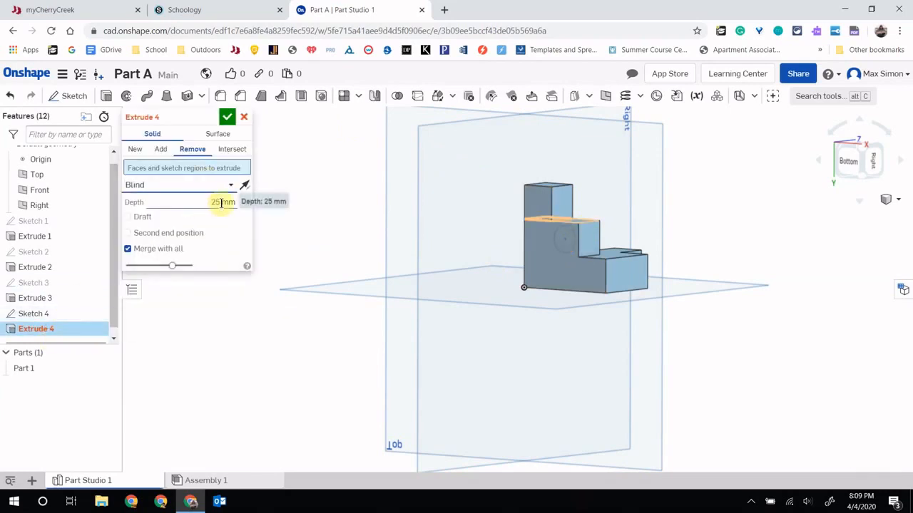
{"action": "left_click", "coordinate": [208, 205]}
{"action": "left_click", "coordinate": [298, 252]}
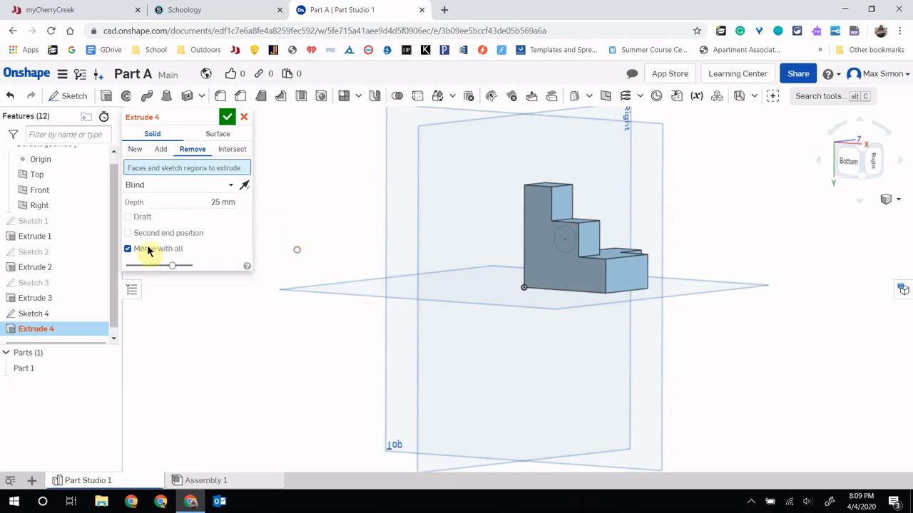
{"action": "left_click", "coordinate": [129, 247]}
Try the Remove extrude on the stepped face region surrounding the circle instead of the circle itself, and accept it
{"action": "left_click", "coordinate": [564, 240]}
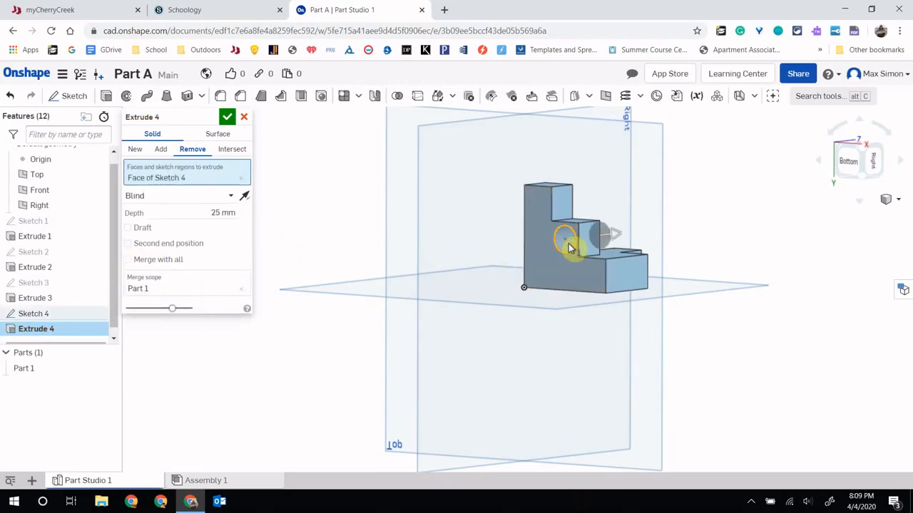
{"action": "left_click", "coordinate": [569, 247]}
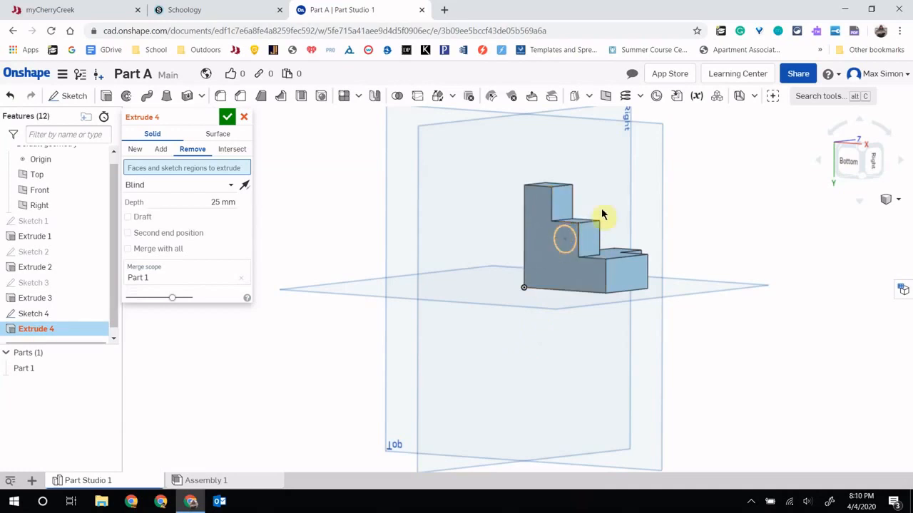
{"action": "left_click", "coordinate": [535, 264]}
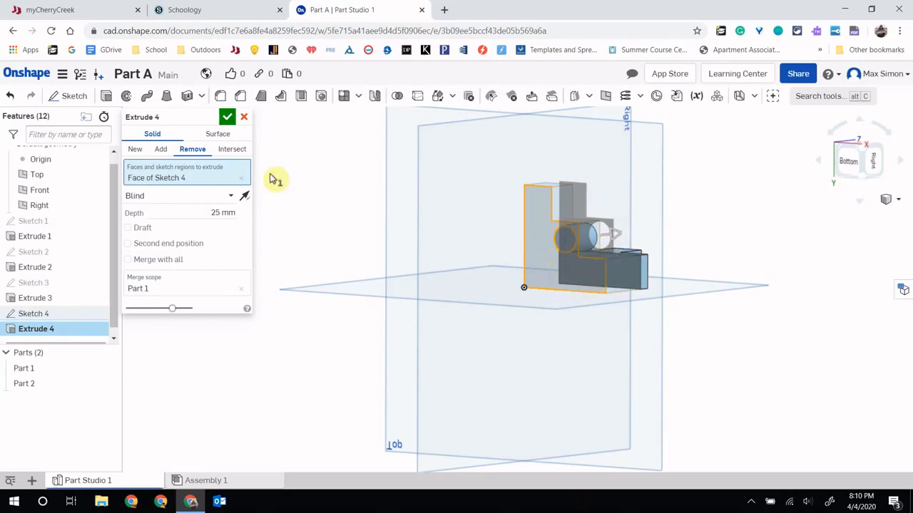
{"action": "left_click", "coordinate": [228, 117]}
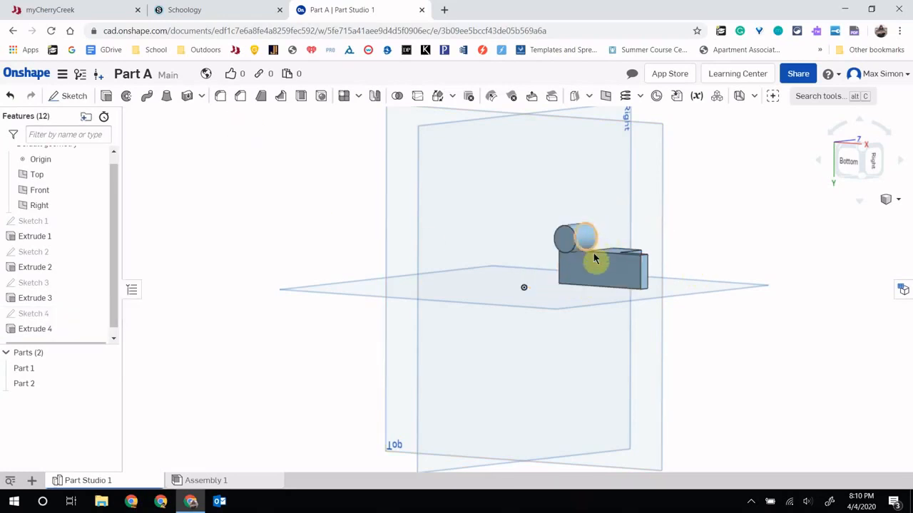
Reopen the Remove extrude, replace the surrounding region with the 12 mm circle, set the end type to Through all and accept
{"action": "left_click", "coordinate": [34, 331]}
{"action": "double_click", "coordinate": [35, 331]}
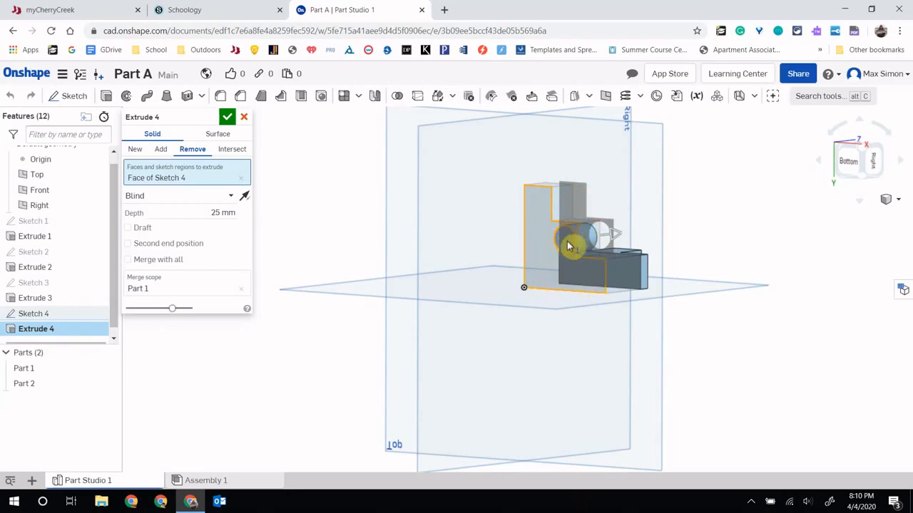
{"action": "left_click", "coordinate": [552, 269]}
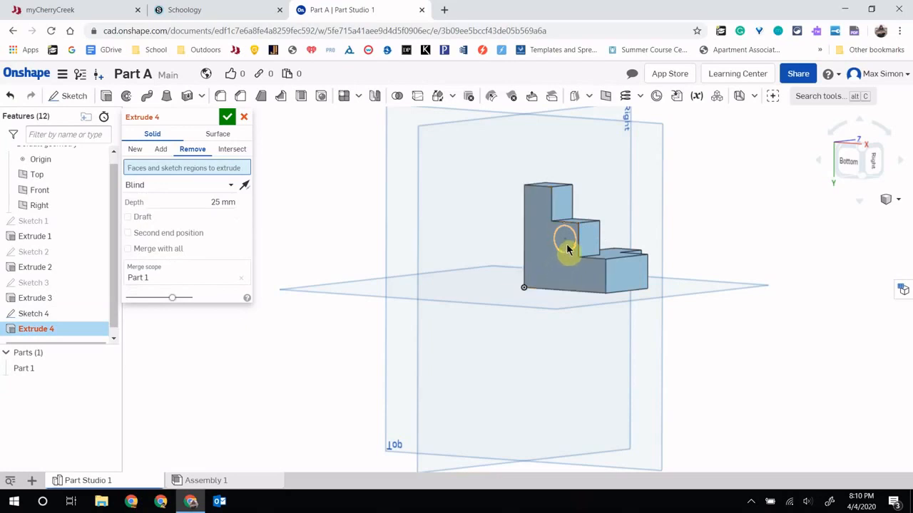
{"action": "left_click", "coordinate": [568, 247]}
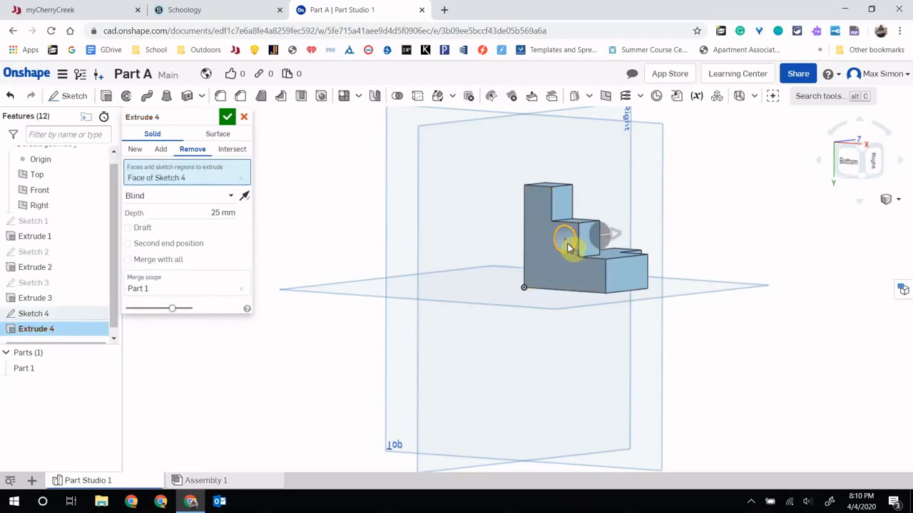
{"action": "left_click", "coordinate": [201, 199]}
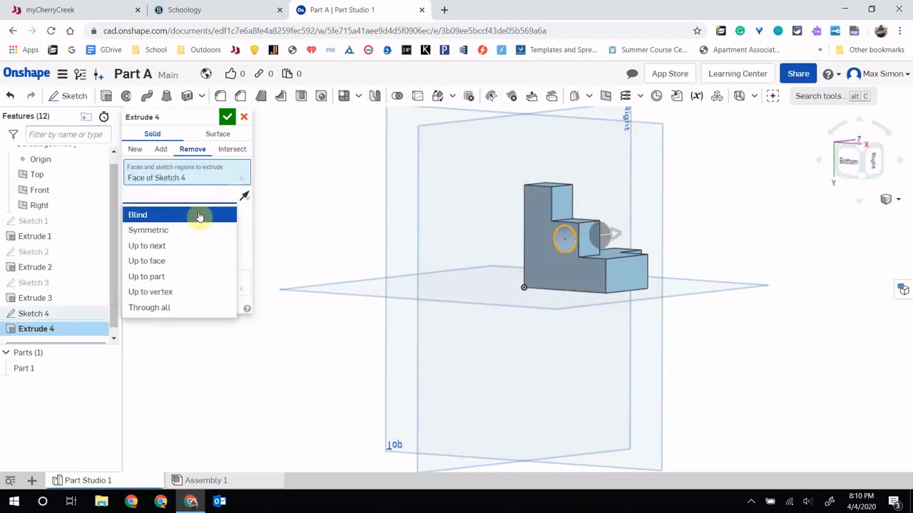
{"action": "left_click", "coordinate": [183, 303]}
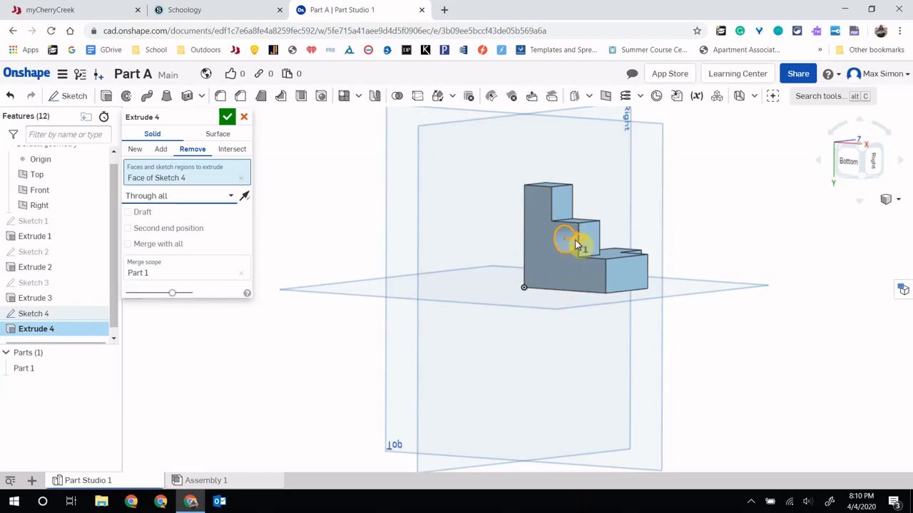
{"action": "left_click", "coordinate": [227, 116]}
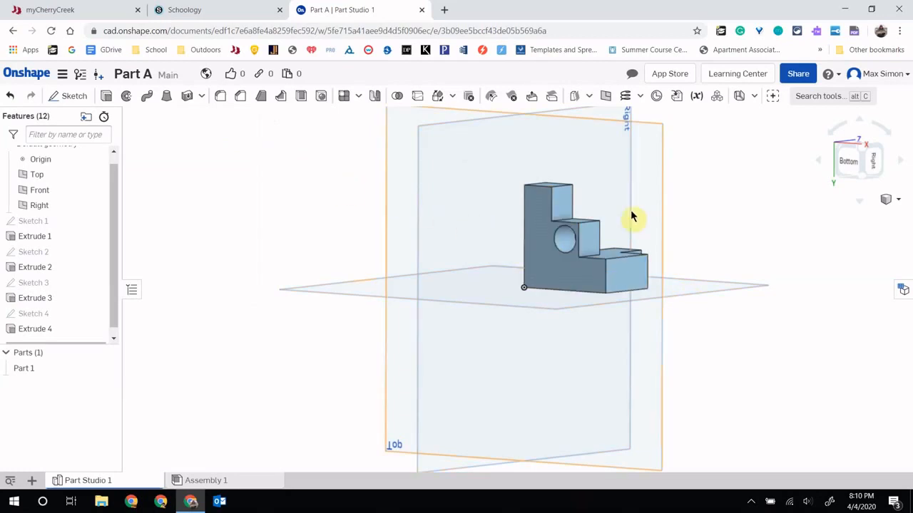
Open the original Part A document and examine its Part 1 Drawing 1 for the material and weight
{"action": "right_click_drag", "start_coordinate": [678, 220], "coordinate": [646, 374]}
{"action": "left_click", "coordinate": [23, 74]}
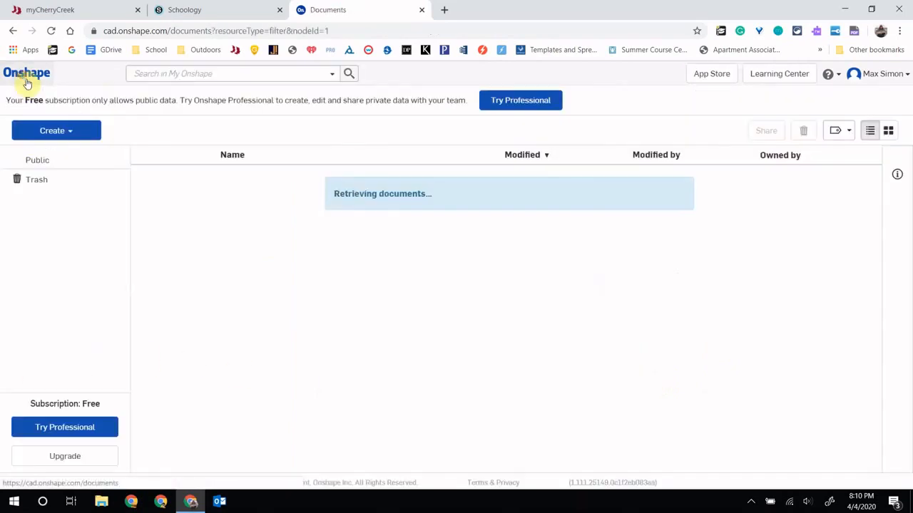
{"action": "left_click", "coordinate": [235, 320]}
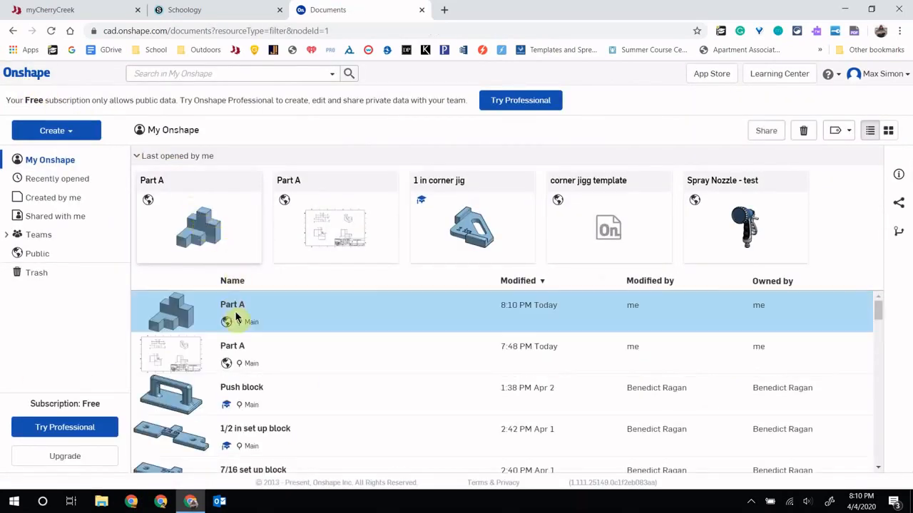
{"action": "left_click", "coordinate": [348, 236]}
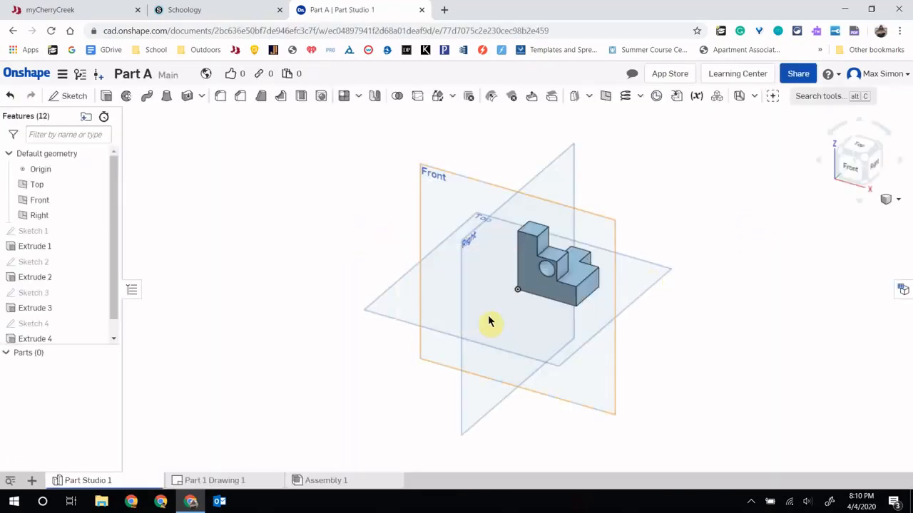
{"action": "mouse_move", "coordinate": [623, 299]}
{"action": "right_mouse_down"}
{"action": "mouse_move", "coordinate": [534, 299]}
{"action": "mouse_move", "coordinate": [582, 326]}
{"action": "mouse_move", "coordinate": [723, 292]}
{"action": "mouse_move", "coordinate": [692, 350]}
{"action": "mouse_move", "coordinate": [634, 357]}
{"action": "mouse_move", "coordinate": [587, 383]}
{"action": "mouse_move", "coordinate": [579, 403]}
{"action": "right_mouse_up"}
{"action": "mouse_move", "coordinate": [210, 485]}
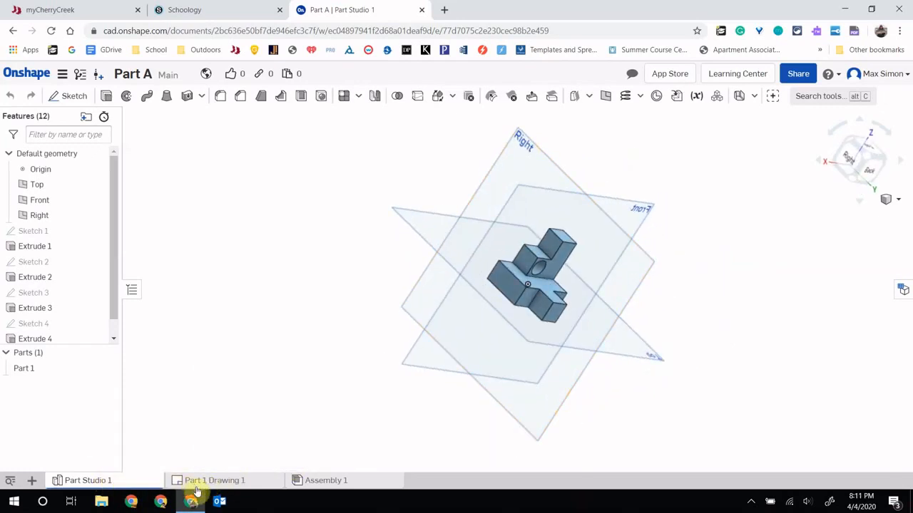
{"action": "left_click", "coordinate": [204, 484]}
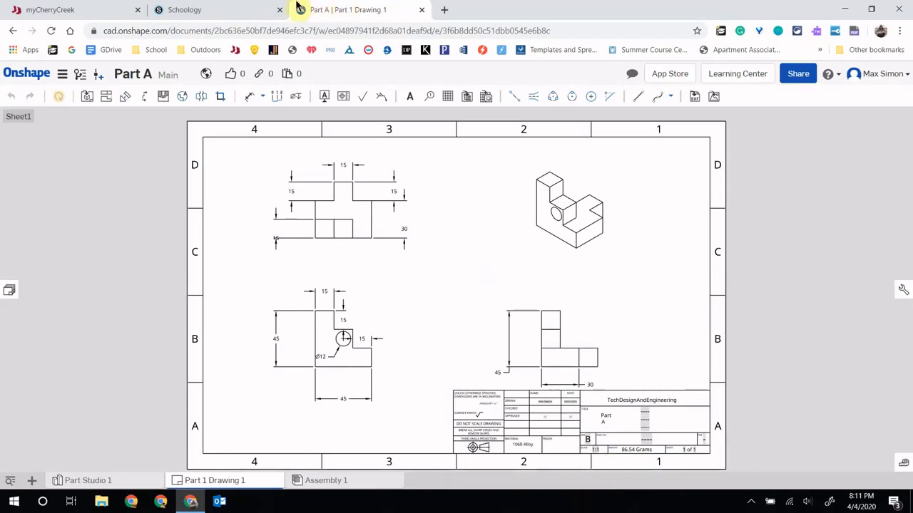
Return to the remodelled Part A document and assign Aluminum - 1060 from the Onshape Material Library to Part 1
{"action": "left_click", "coordinate": [10, 77]}
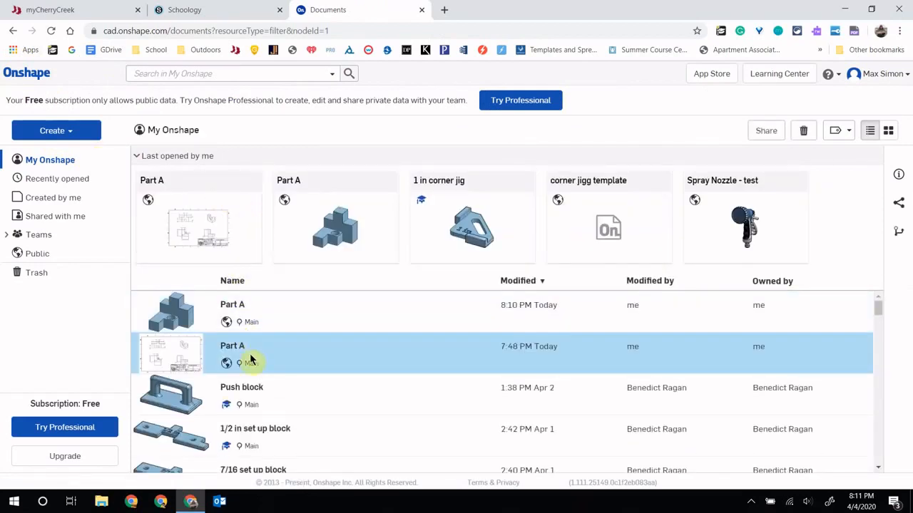
{"action": "left_click", "coordinate": [236, 305]}
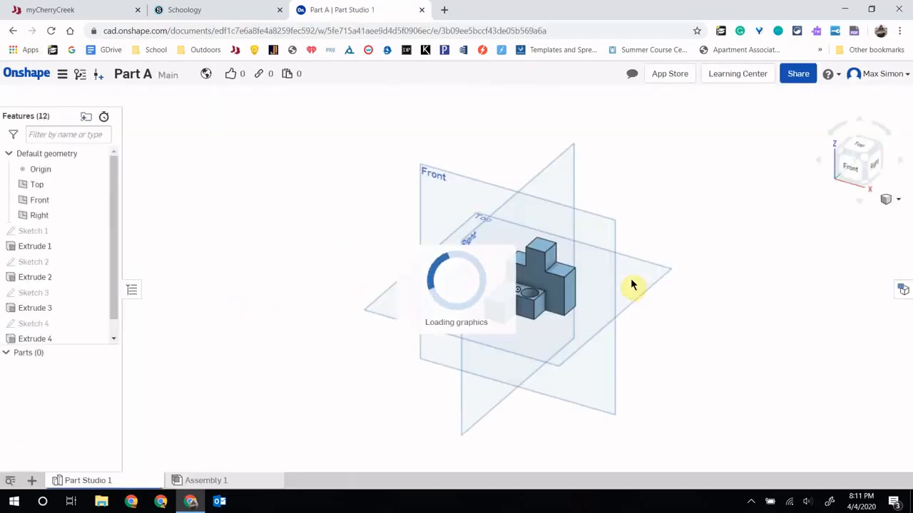
{"action": "right_click", "coordinate": [555, 289]}
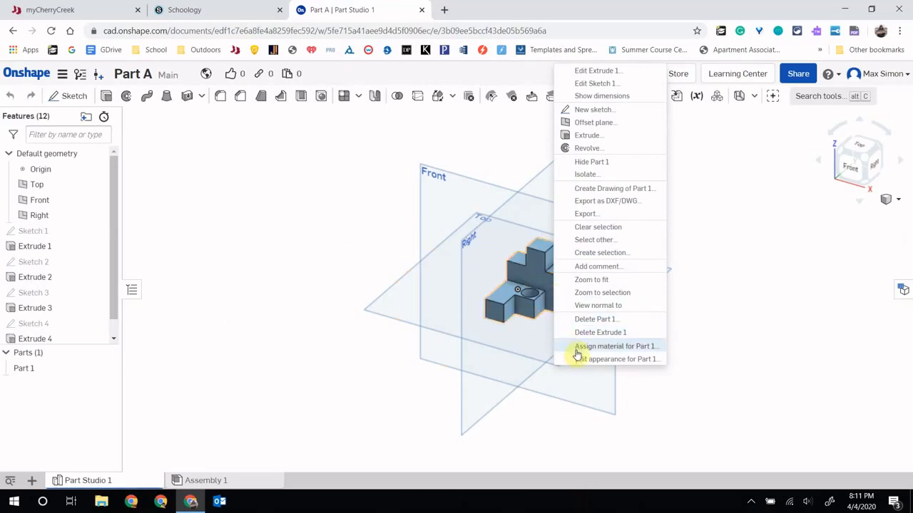
{"action": "left_click", "coordinate": [632, 347]}
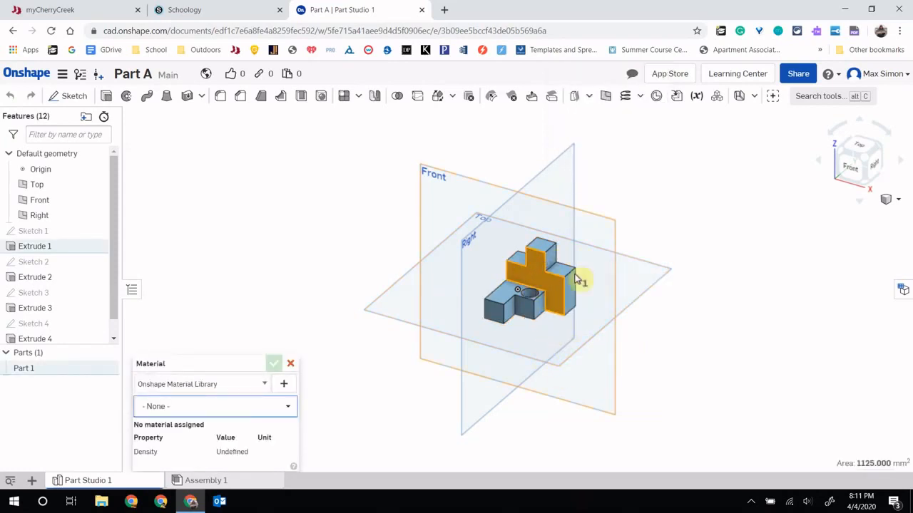
{"action": "left_click", "coordinate": [266, 407]}
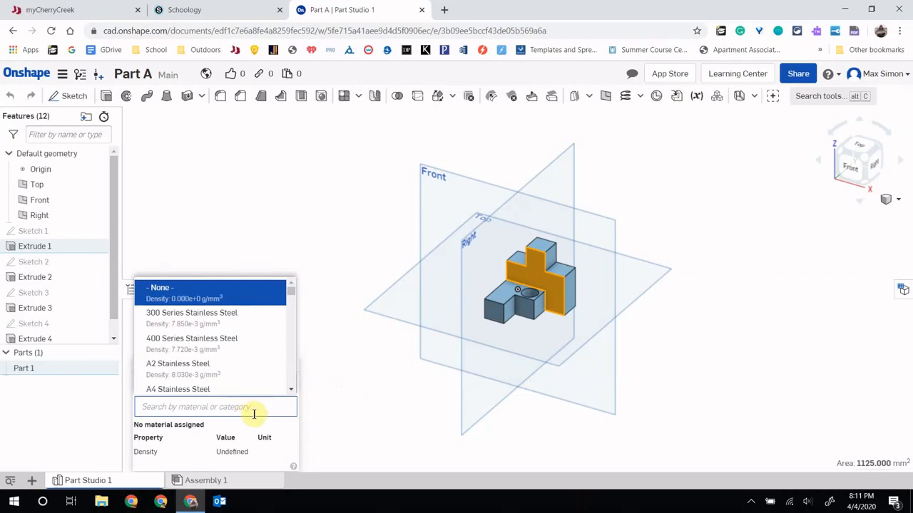
{"action": "type", "text": "1060"}
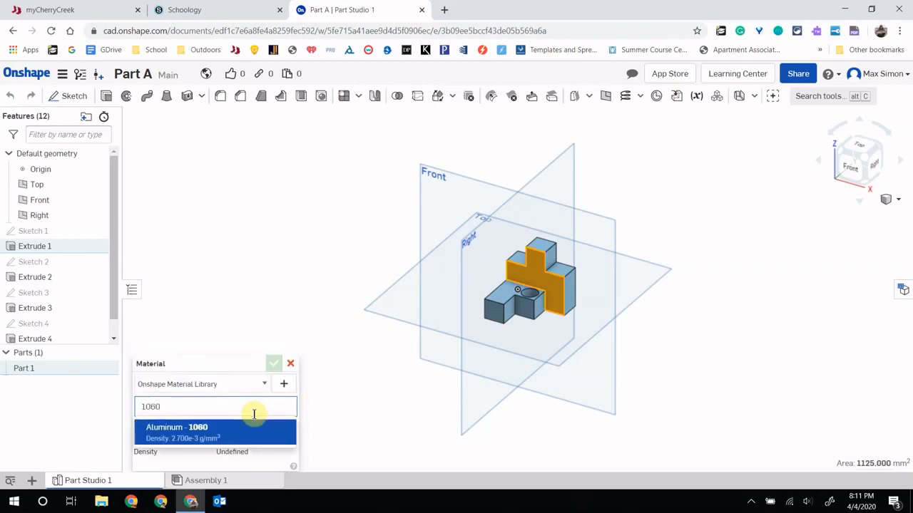
{"action": "left_click", "coordinate": [179, 433]}
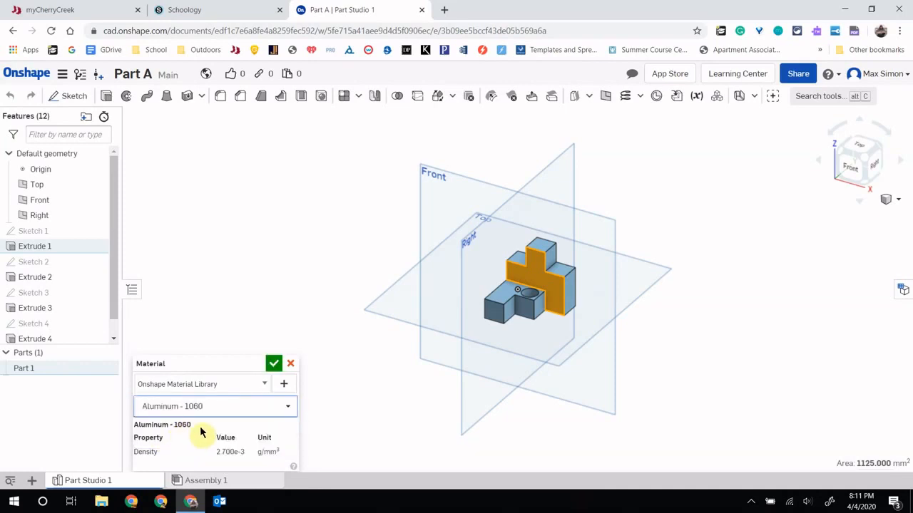
{"action": "left_click", "coordinate": [273, 365]}
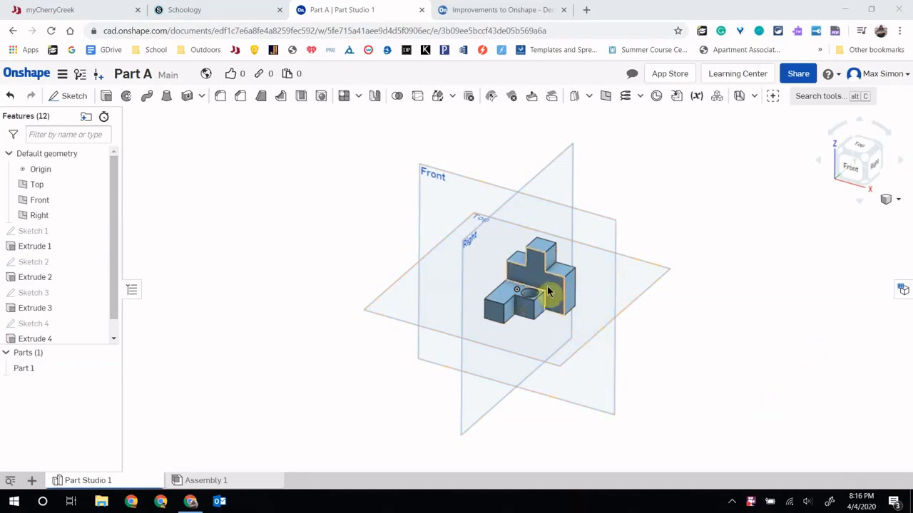
Show the mass properties of Part 1 and highlight its mass value
{"action": "left_click", "coordinate": [39, 369]}
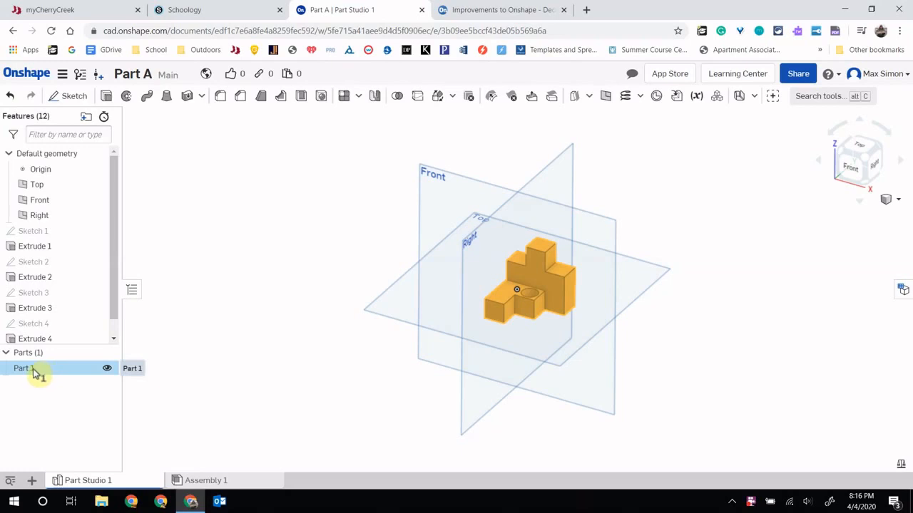
{"action": "left_click", "coordinate": [22, 369]}
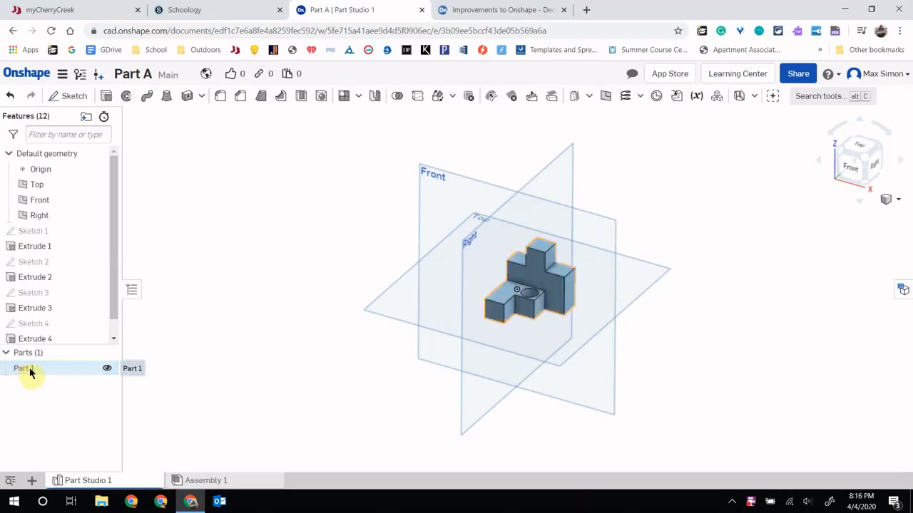
{"action": "left_click", "coordinate": [29, 369]}
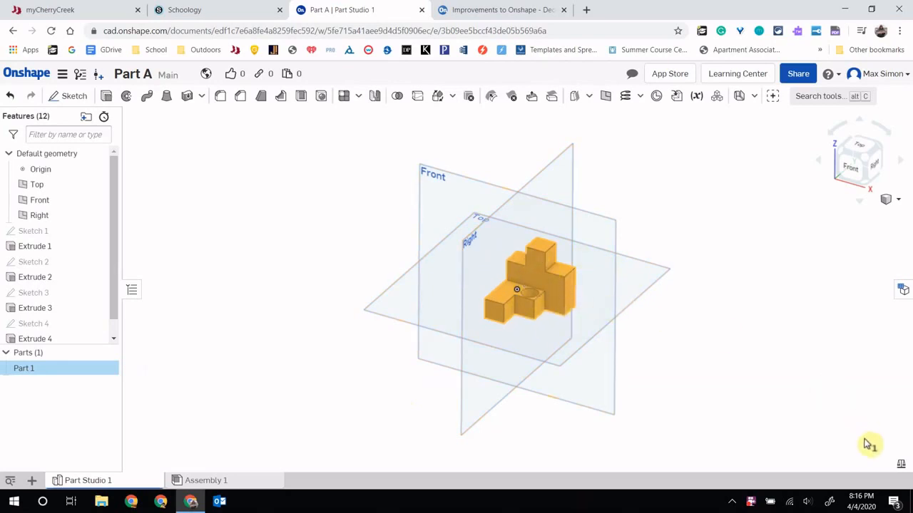
{"action": "left_click", "coordinate": [901, 466]}
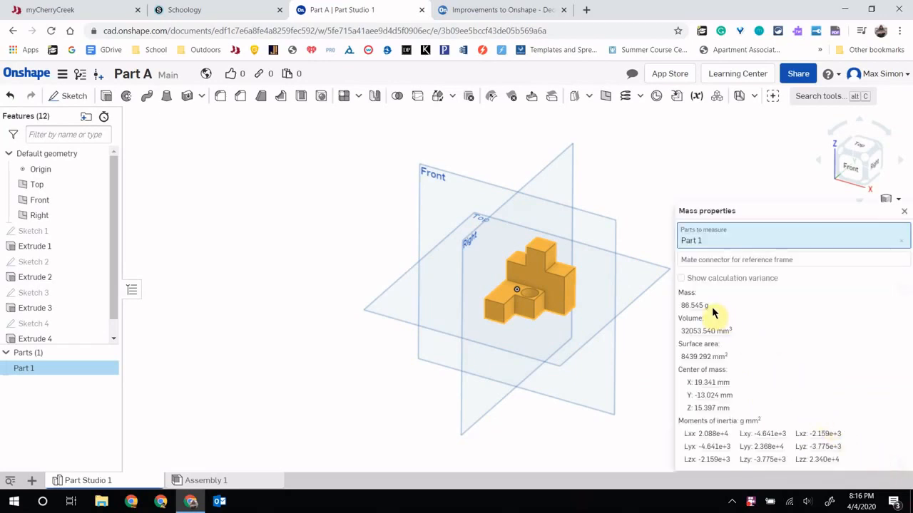
{"action": "left_click_drag", "start_coordinate": [709, 306], "coordinate": [681, 307]}
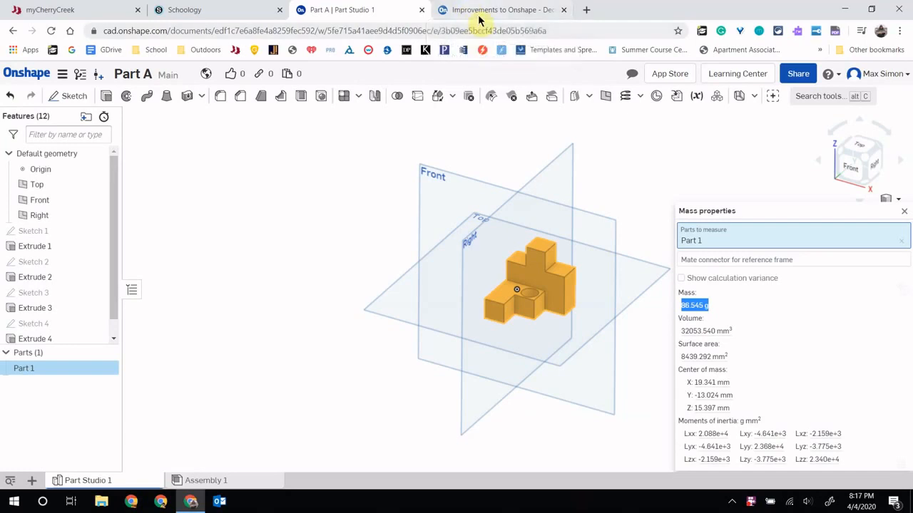
Look at the Week 2 resources in Schoology and return to the Onshape documents list
{"action": "left_click", "coordinate": [191, 9]}
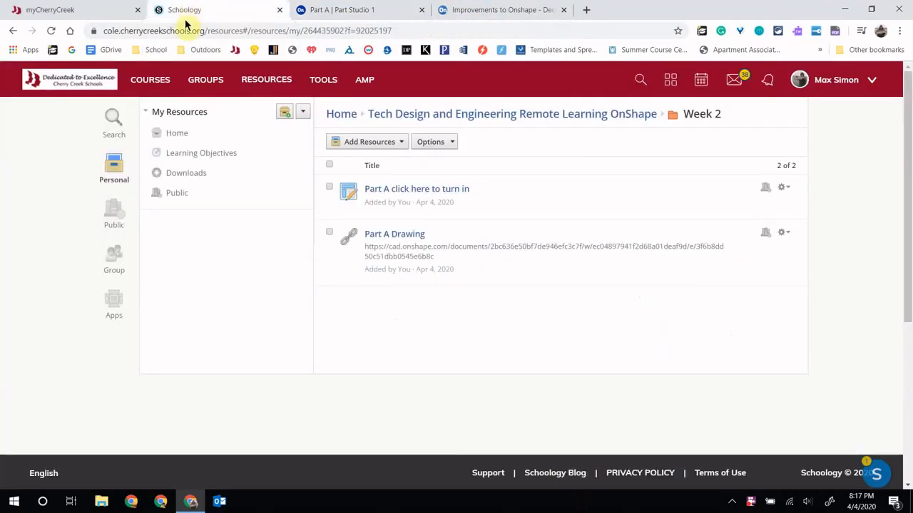
{"action": "left_click", "coordinate": [314, 9]}
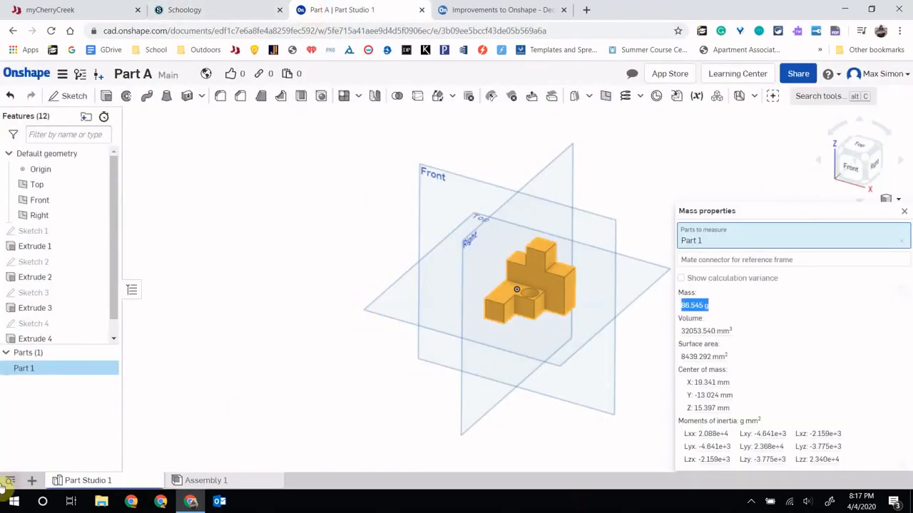
{"action": "left_click", "coordinate": [37, 73]}
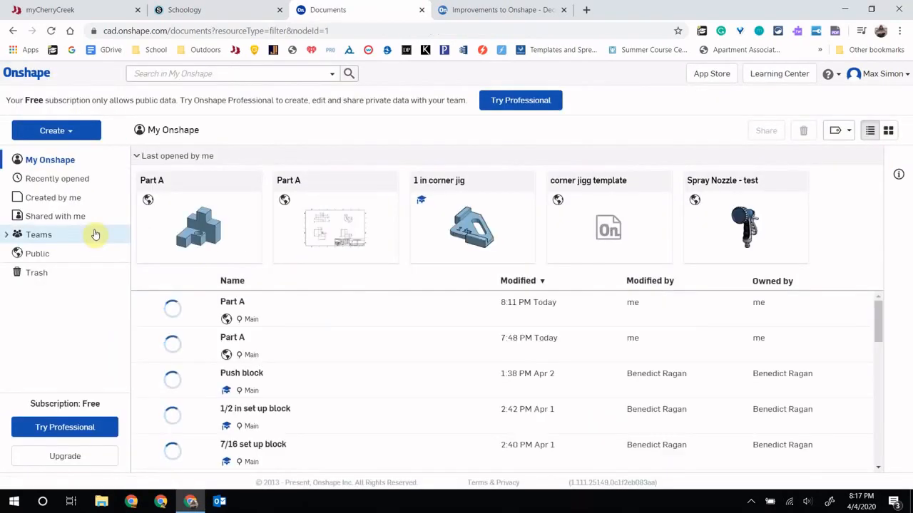
Reopen the original Part A document and examine the weight in the title block of Part 1 Drawing 1
{"action": "left_click", "coordinate": [425, 320]}
{"action": "left_click", "coordinate": [369, 231]}
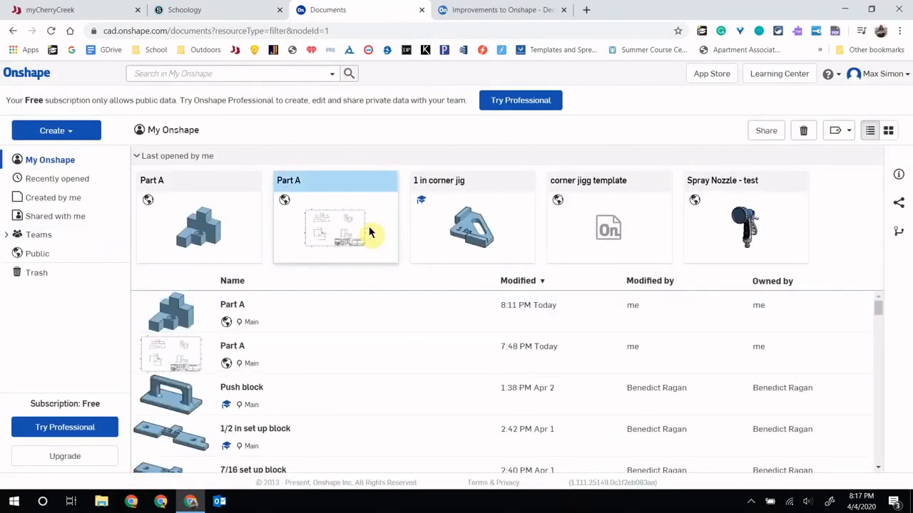
{"action": "left_click", "coordinate": [371, 231]}
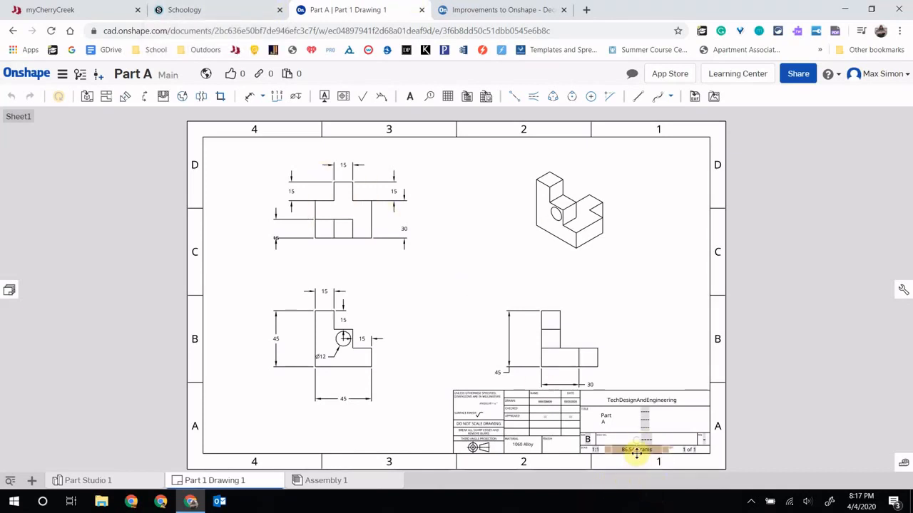
Return to the remodelled Part A document and check the mass of Part 1 in its mass properties
{"action": "left_click", "coordinate": [39, 81]}
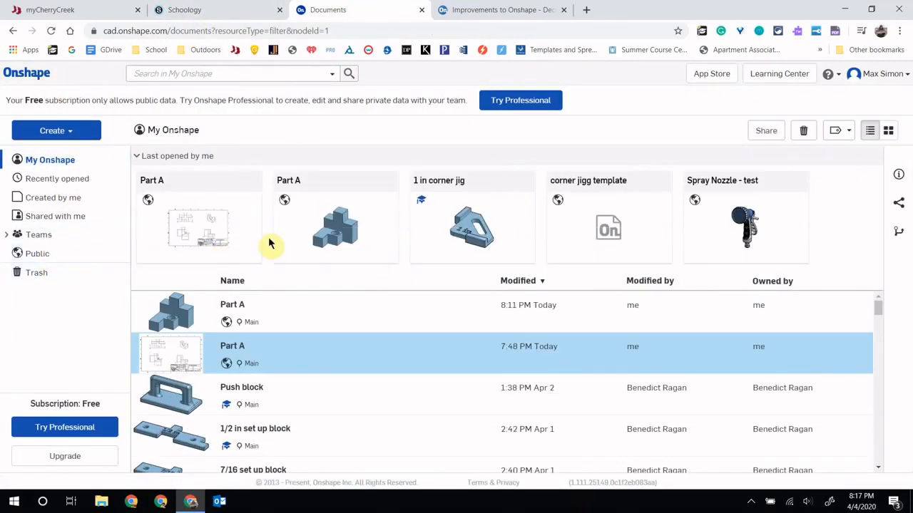
{"action": "left_click", "coordinate": [242, 314]}
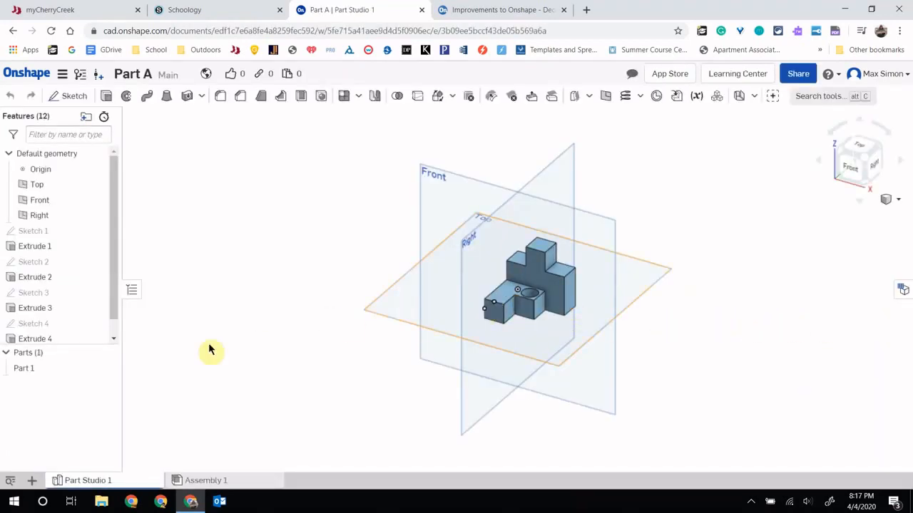
{"action": "left_click", "coordinate": [77, 369]}
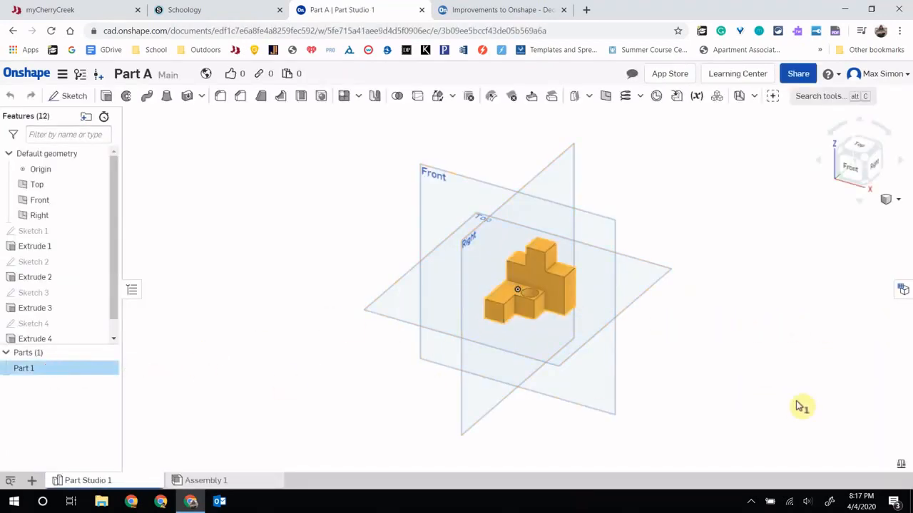
{"action": "left_click", "coordinate": [900, 464]}
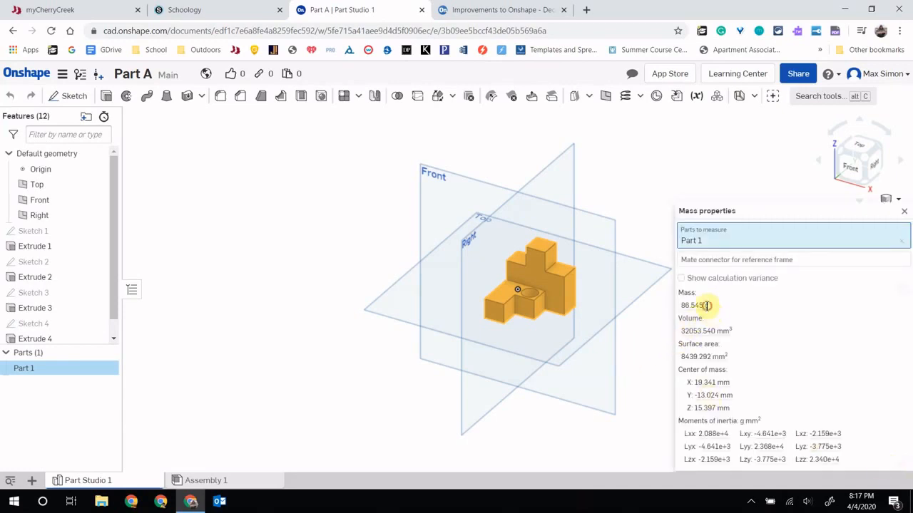
{"action": "mouse_move", "coordinate": [706, 305]}
{"action": "left_mouse_down"}
{"action": "mouse_move", "coordinate": [648, 309]}
{"action": "mouse_move", "coordinate": [719, 311]}
{"action": "left_mouse_up"}
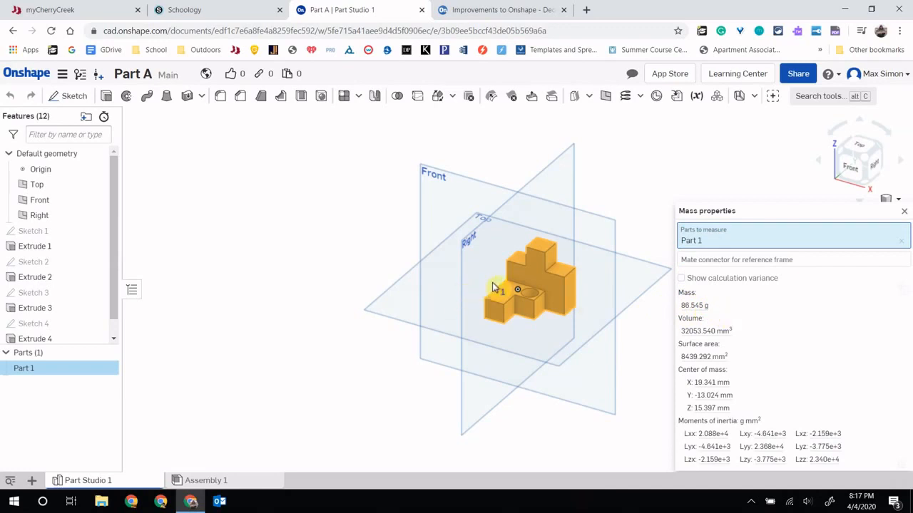
{"action": "left_click", "coordinate": [906, 212]}
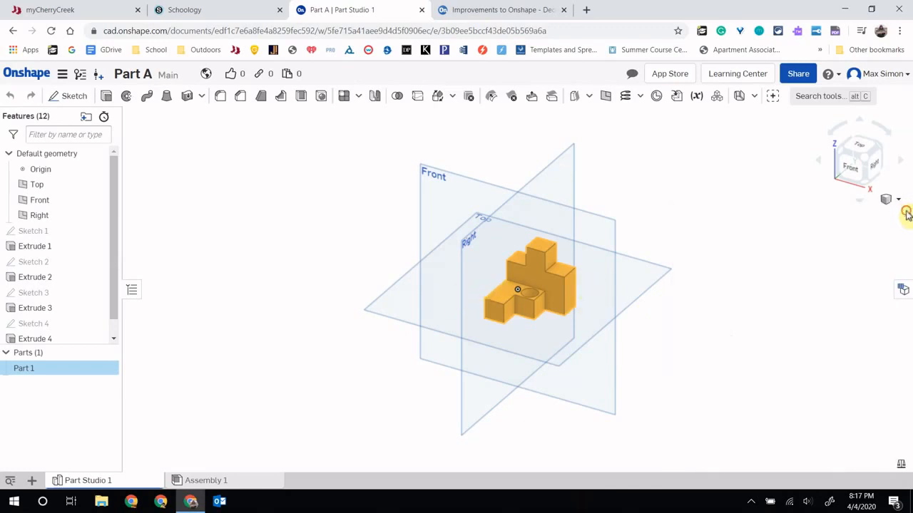
Set the workspace's length and mass display decimals to 0.12 and show the mass properties of Part 1 again
{"action": "left_click", "coordinate": [62, 75]}
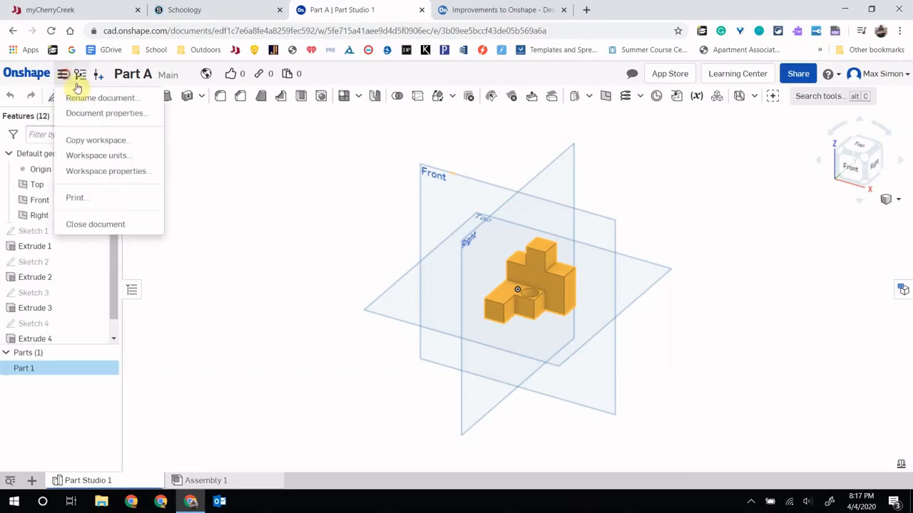
{"action": "left_click", "coordinate": [118, 154]}
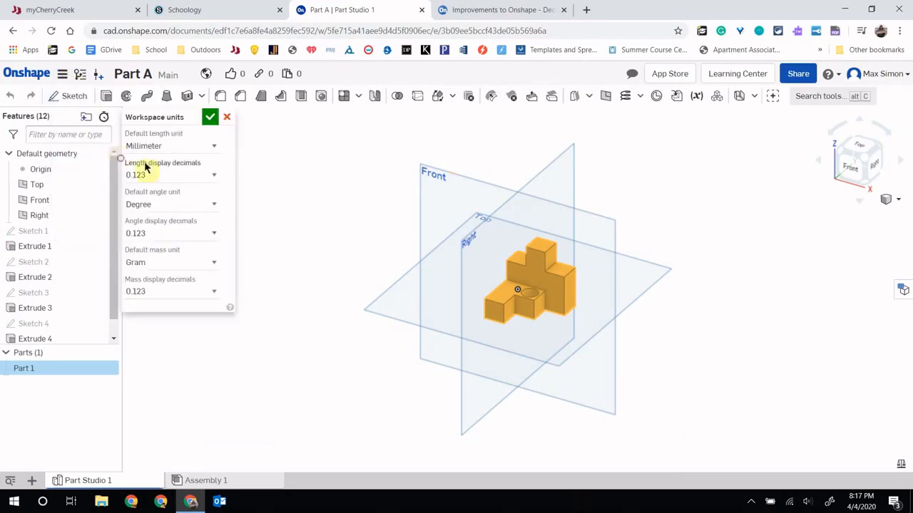
{"action": "left_click", "coordinate": [210, 180]}
{"action": "left_click", "coordinate": [184, 231]}
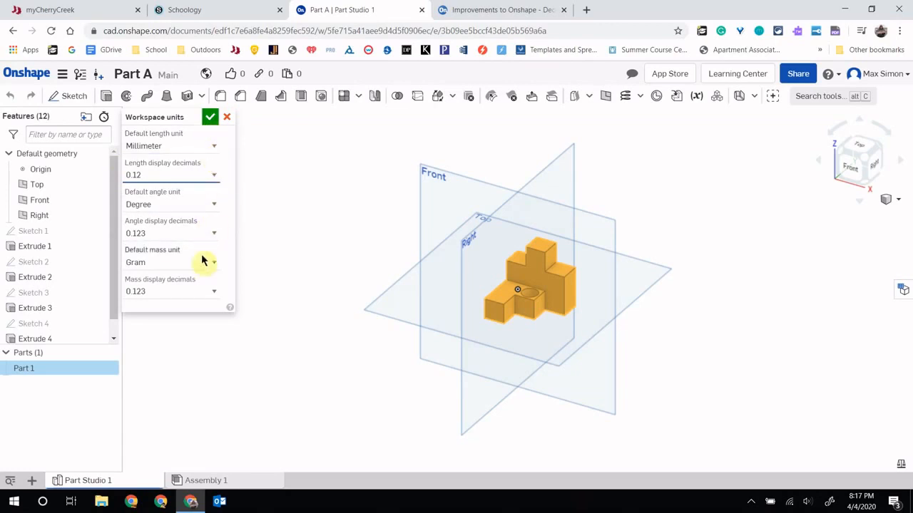
{"action": "left_click", "coordinate": [198, 290]}
{"action": "left_click", "coordinate": [191, 348]}
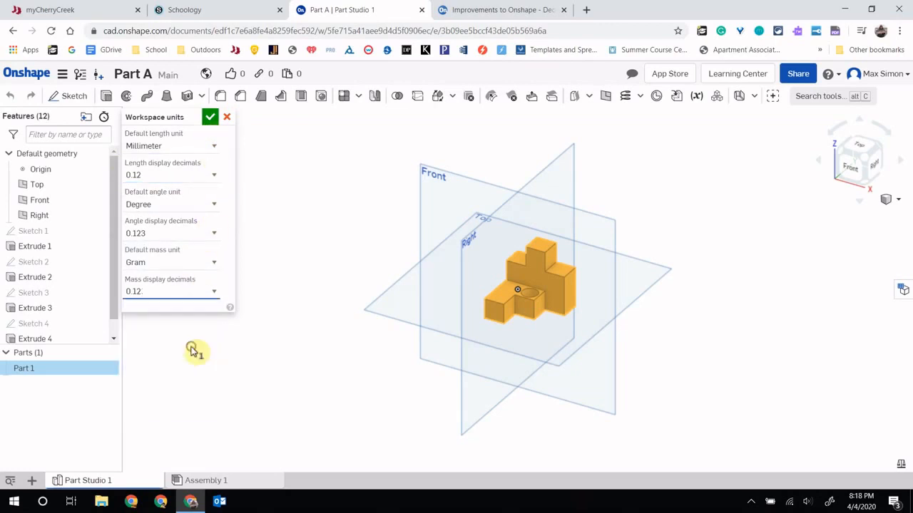
{"action": "left_click", "coordinate": [211, 118]}
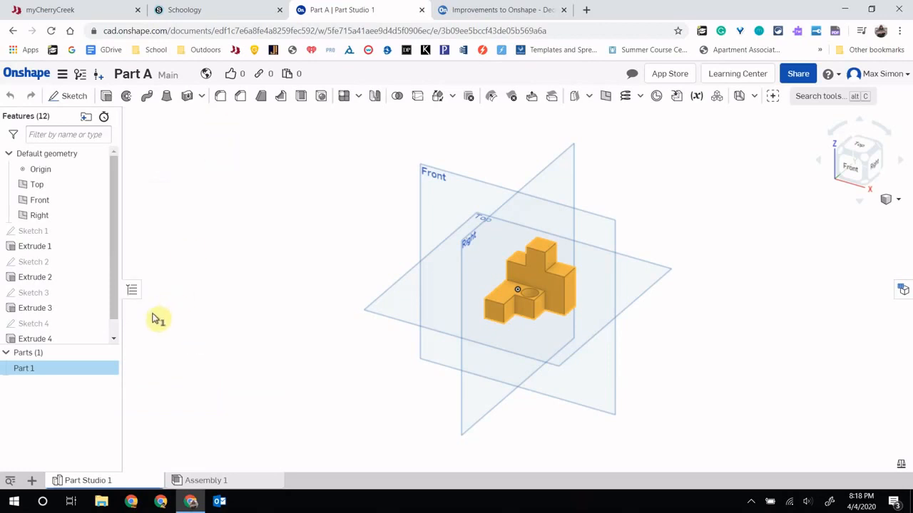
{"action": "left_click", "coordinate": [902, 467]}
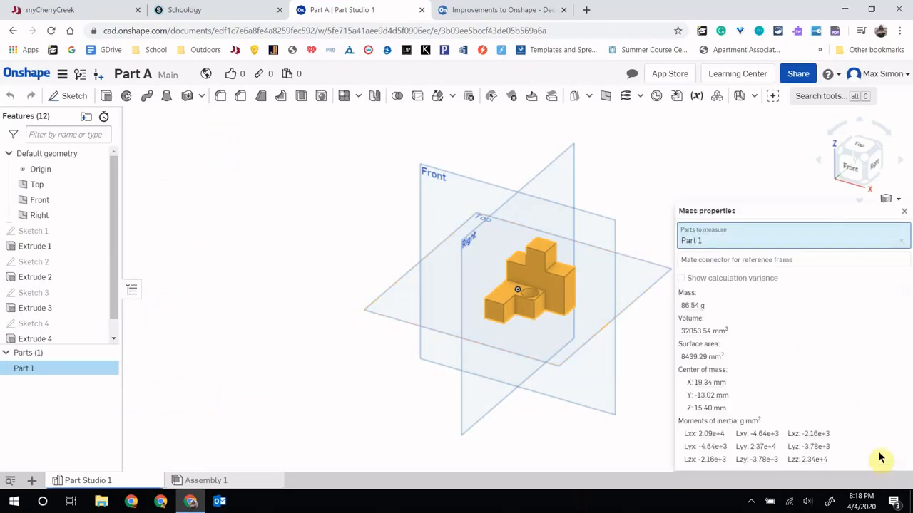